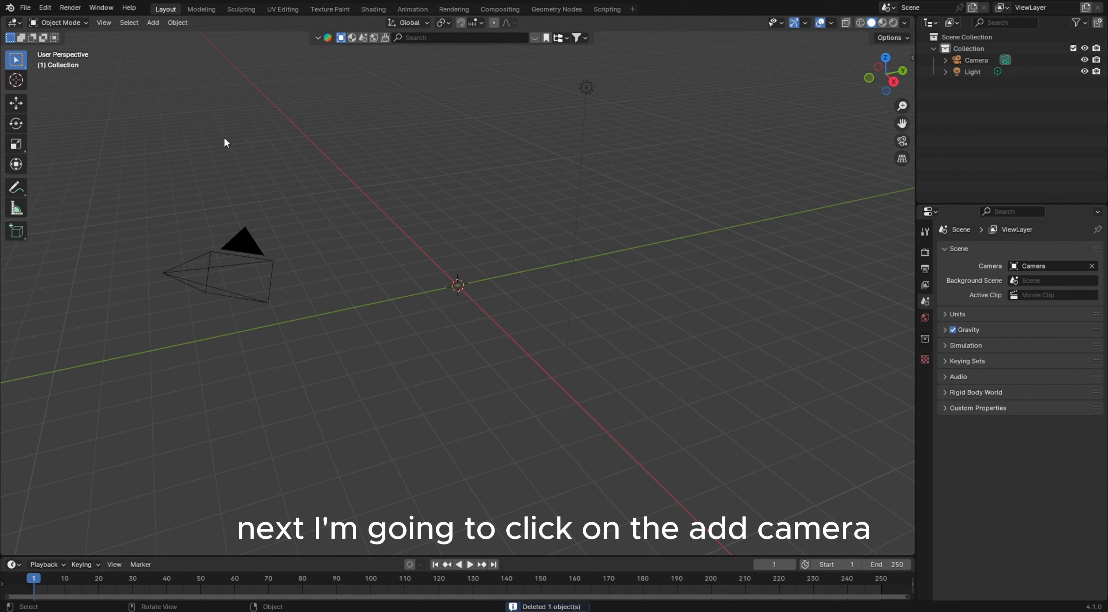
Add a reference image of a chess pawn to the scene
left_click(153, 23)
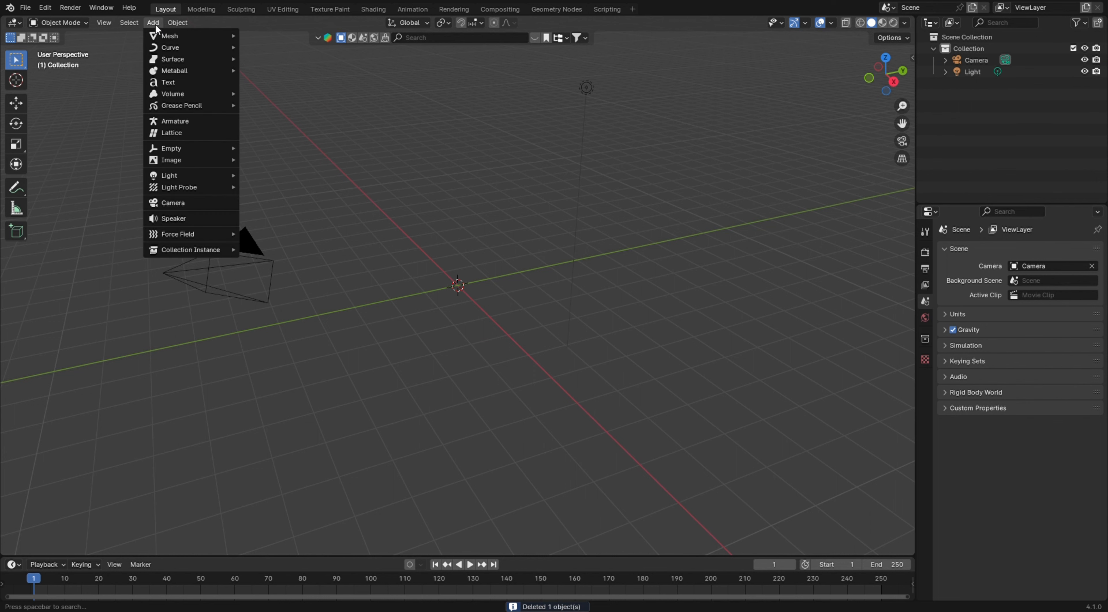
mouse_move(182, 160)
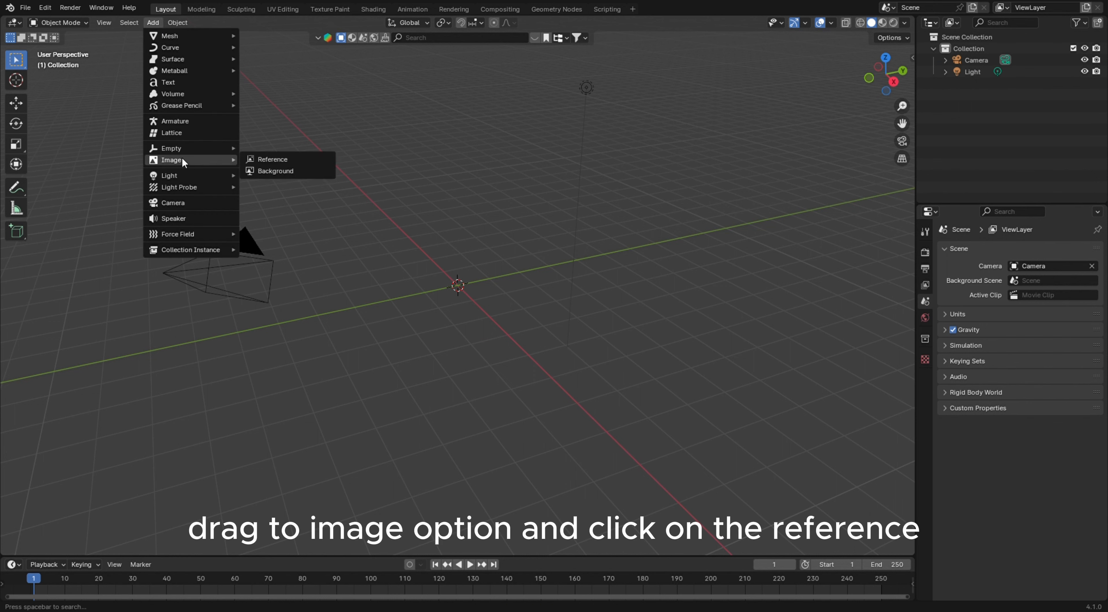
left_click(288, 160)
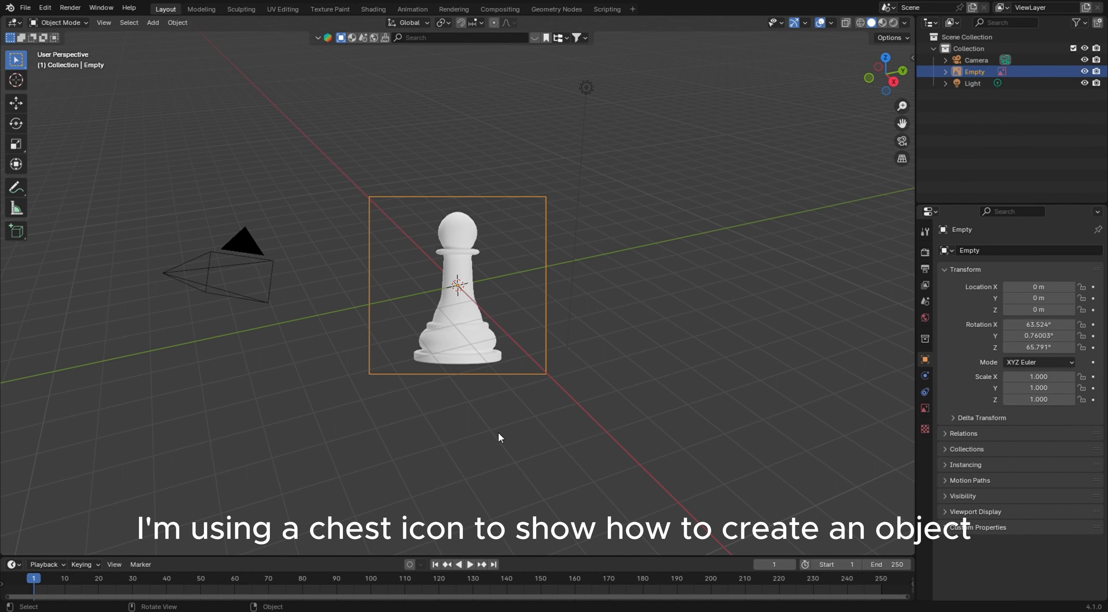
Set the reference image's rotation to X 90°, Y 0° and Z 0° so it faces the front view
scroll(490, 400, "up", 3)
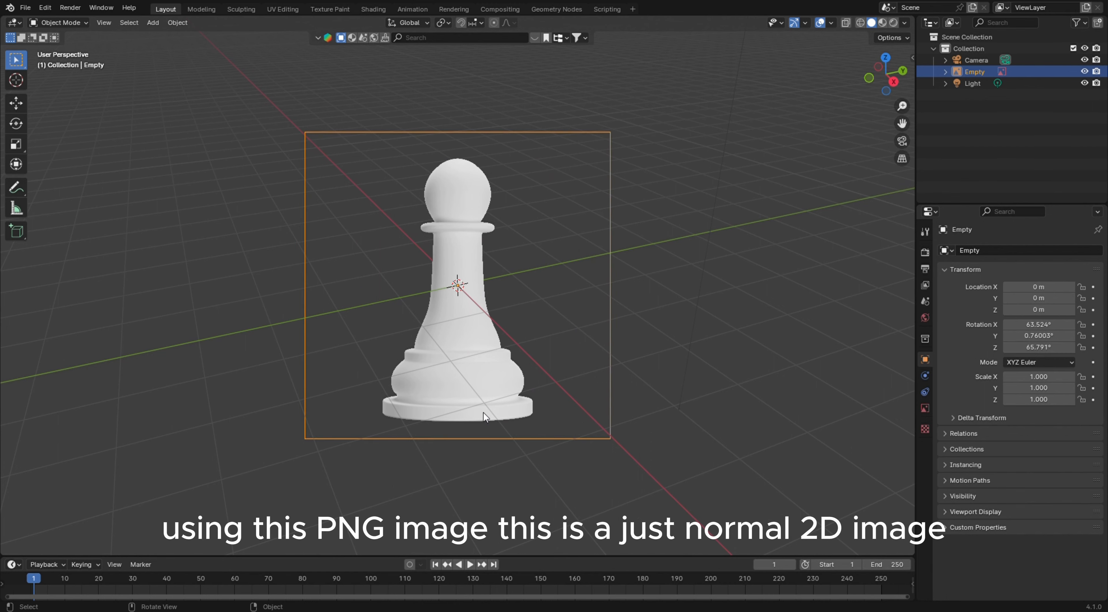
middle_click_drag(473, 430, 493, 412)
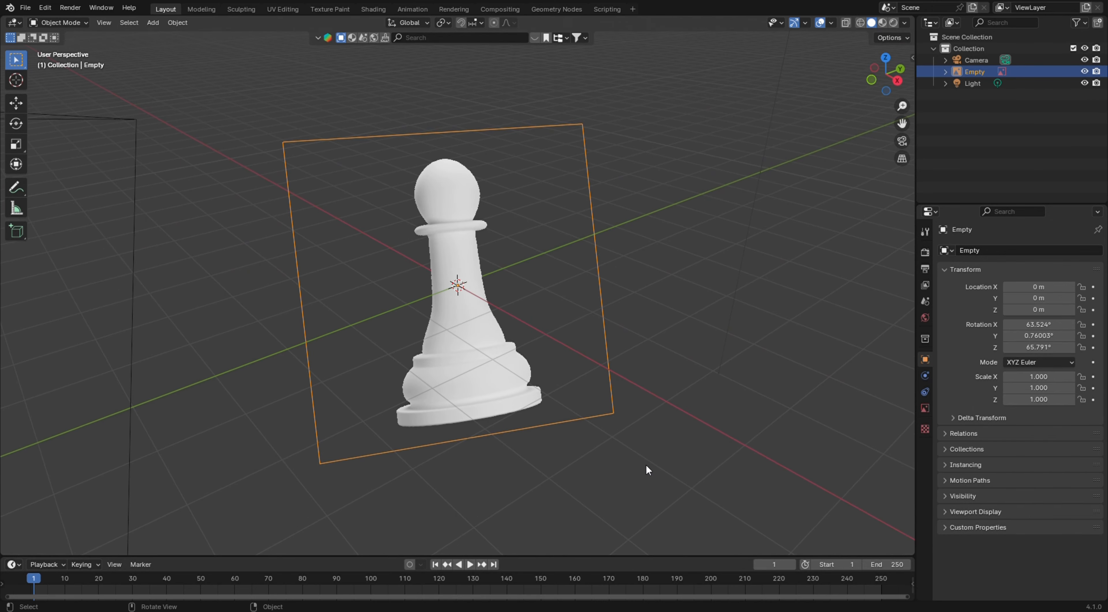
key("KP_1")
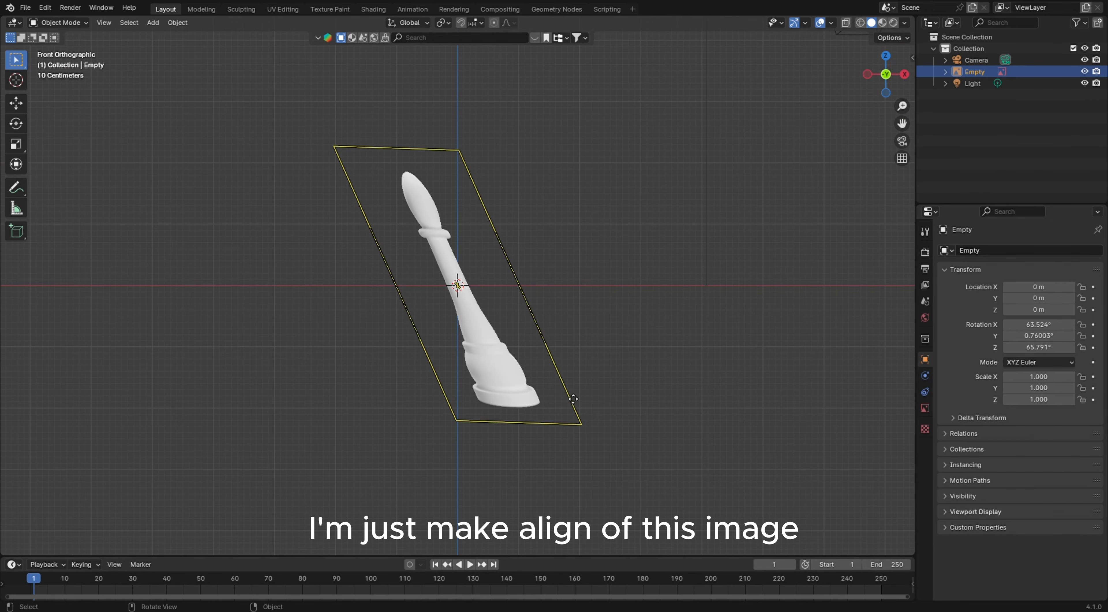
left_click(1038, 329)
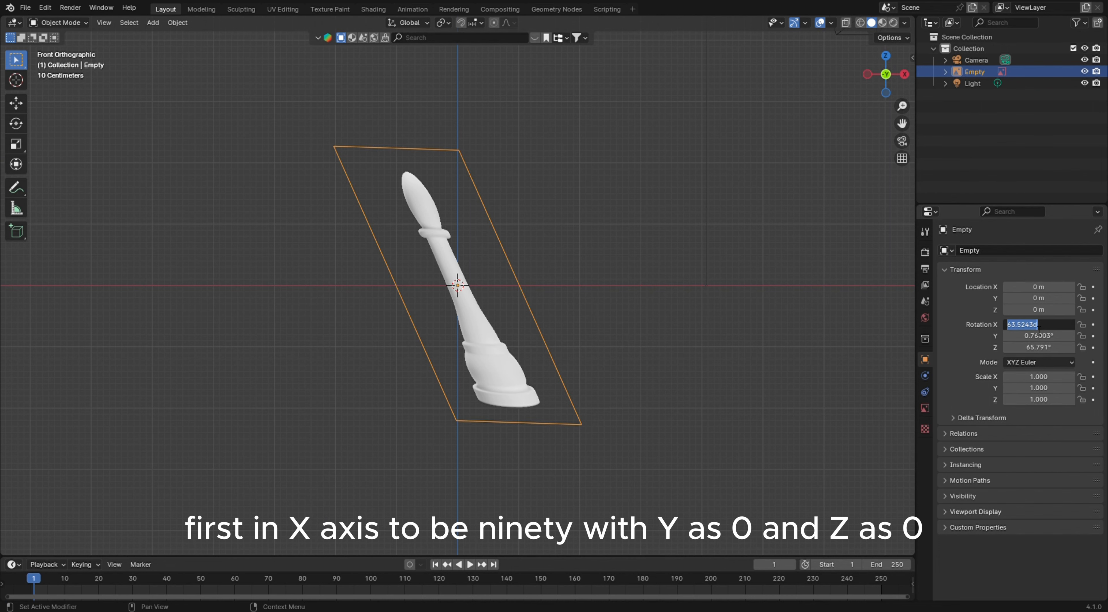
type("90")
key("Return")
left_click(1024, 339)
type("0")
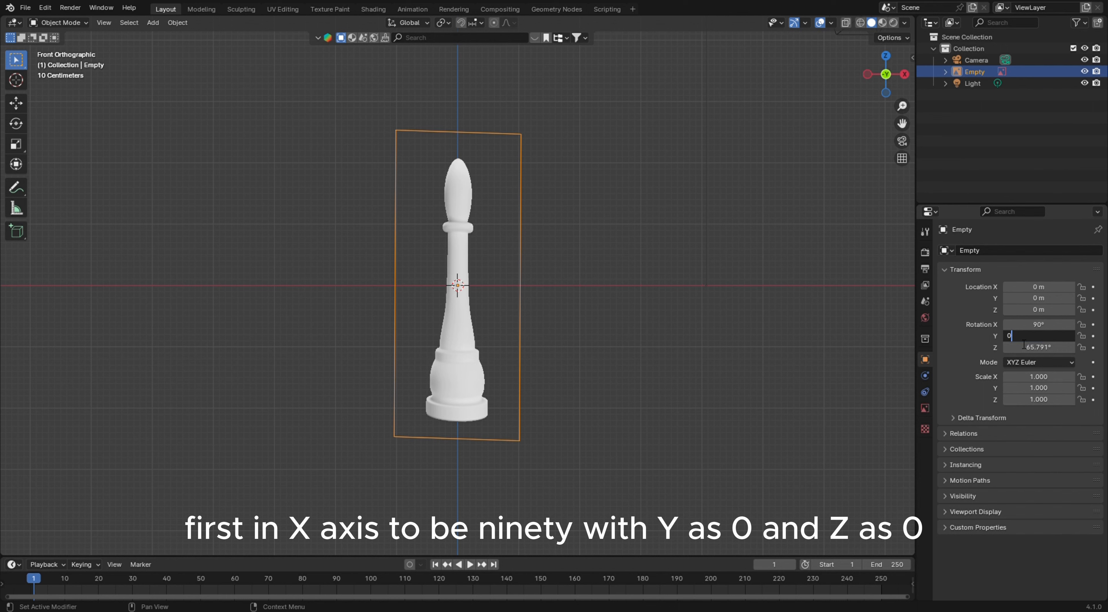
key("Return")
left_click(1027, 349)
type("0")
key("Return")
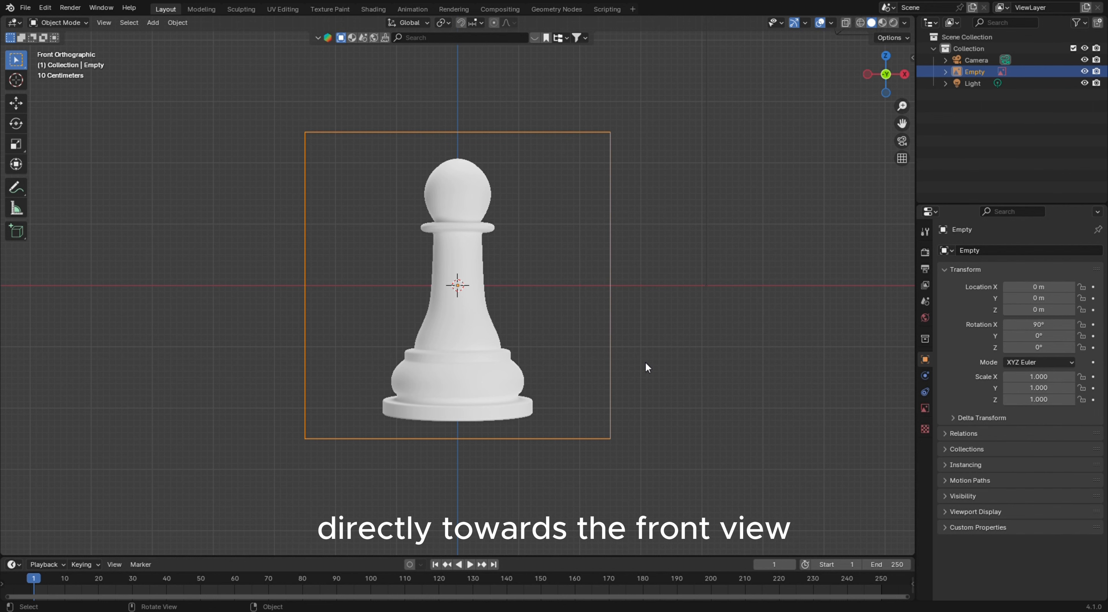
Move the reference image up along Z about 2.22 m so the pawn's base sits on the origin
middle_click_drag(646, 366, 726, 386)
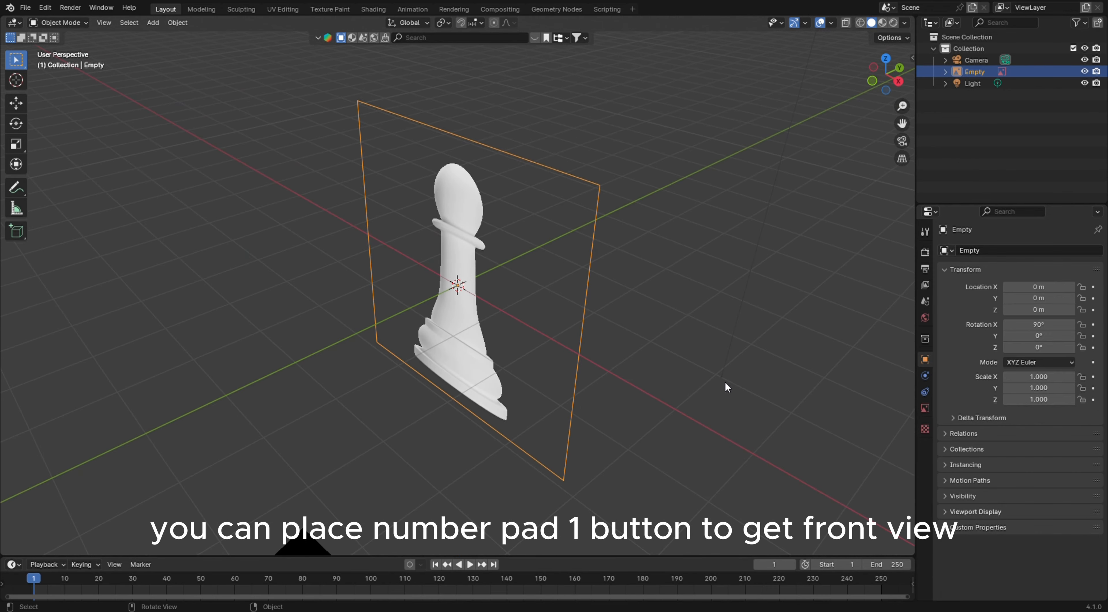
left_click(726, 384)
key("KP_1")
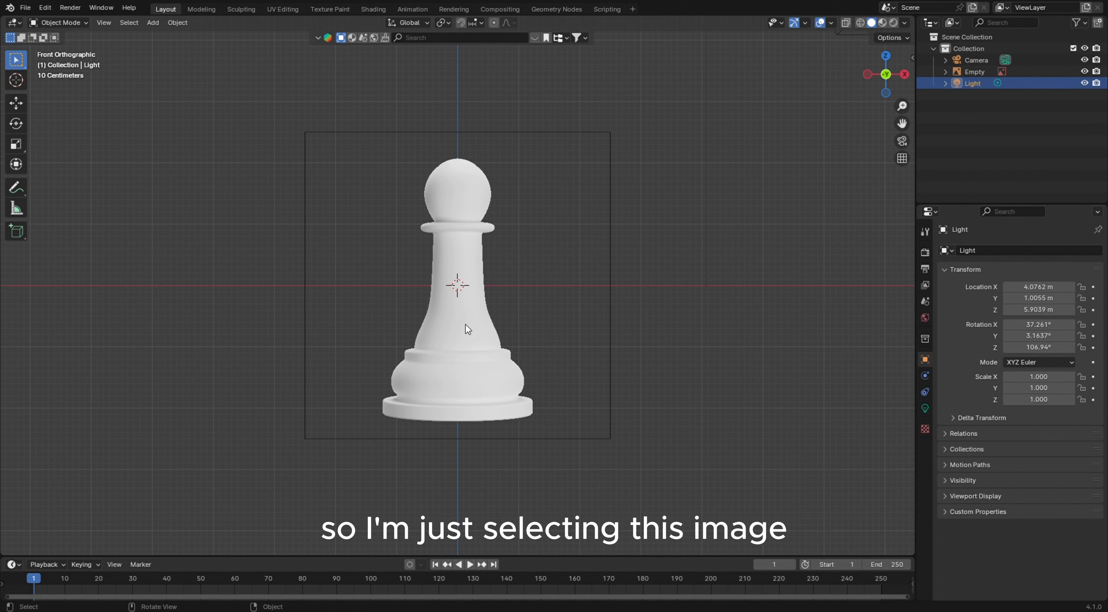
left_click(595, 428)
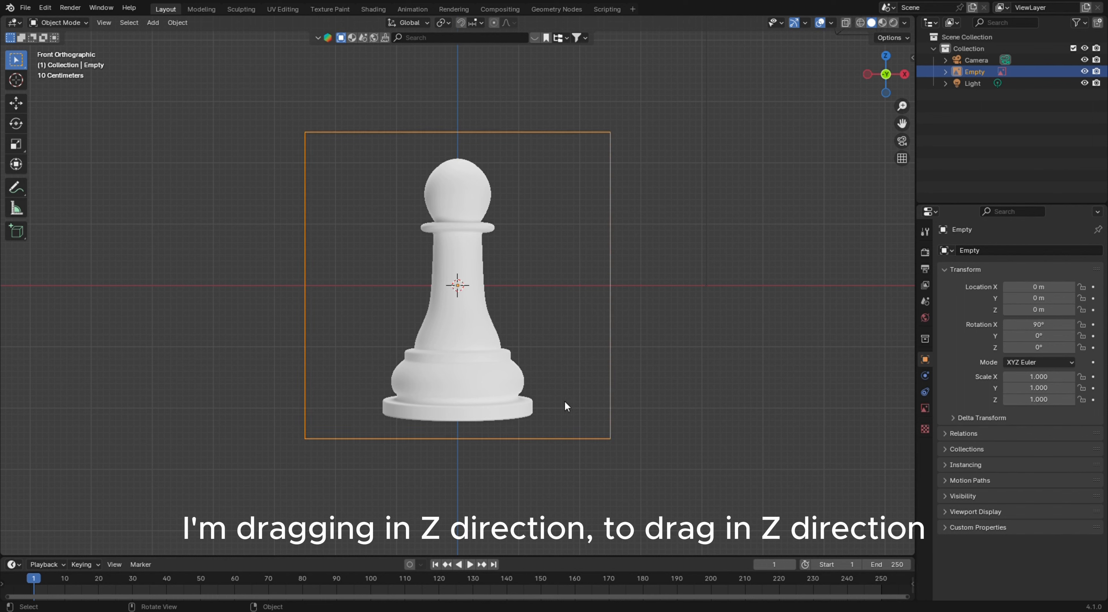
key("g")
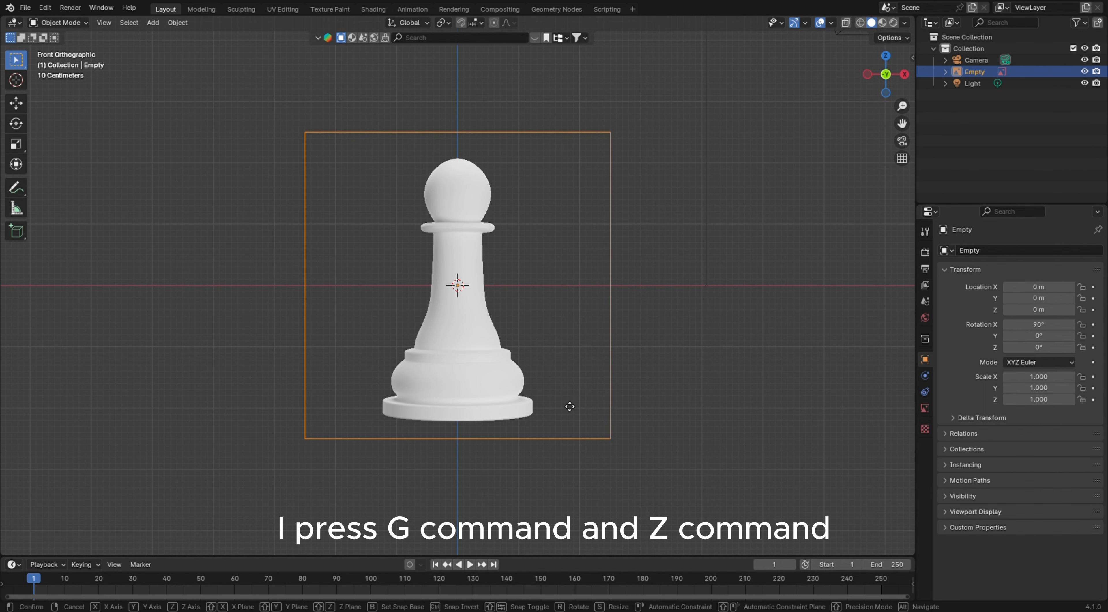
key("z")
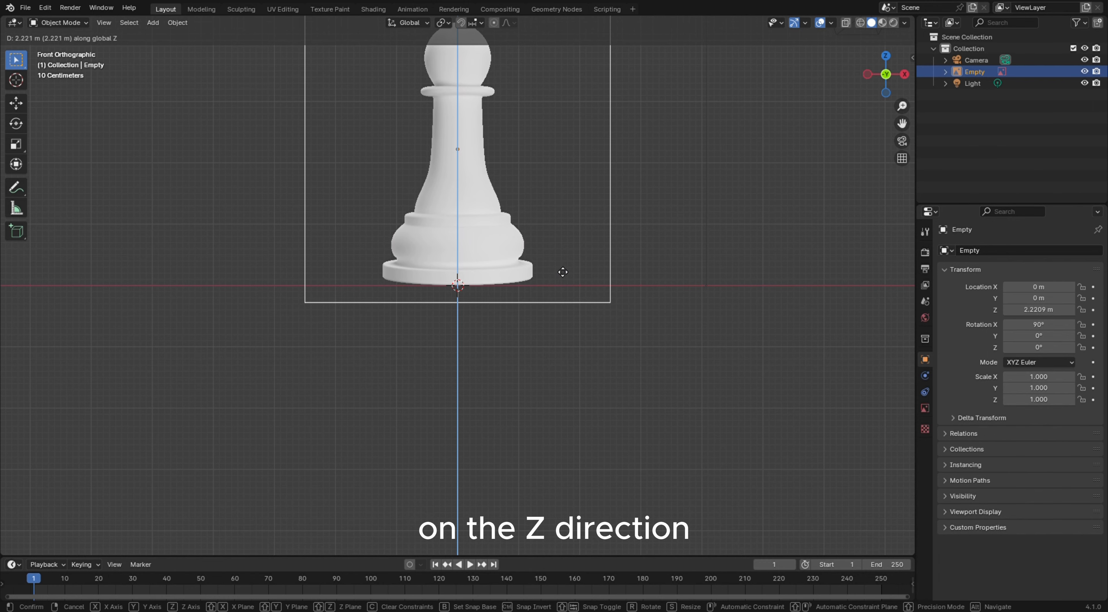
left_click(564, 270)
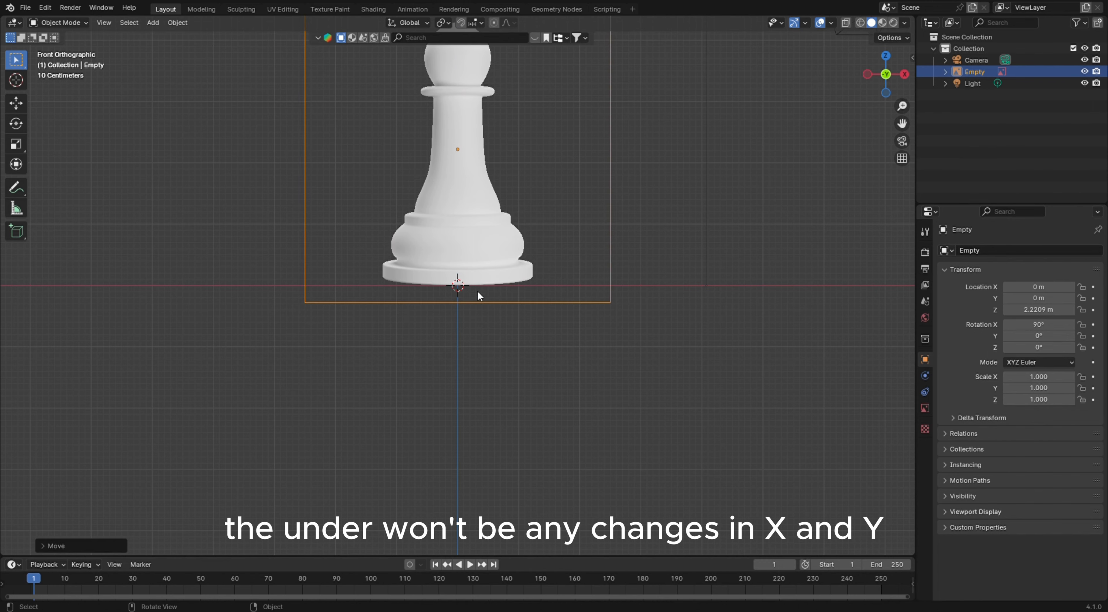
Add a Path curve at the origin
scroll(471, 285, "up", 12)
scroll(472, 285, "up", 10)
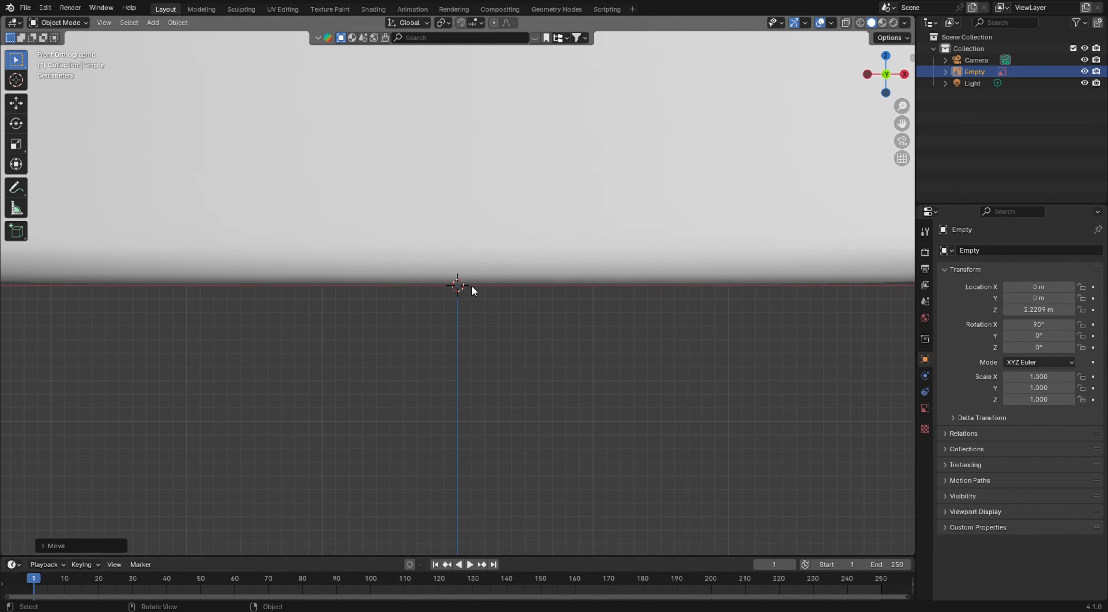
scroll(472, 287, "down", 12)
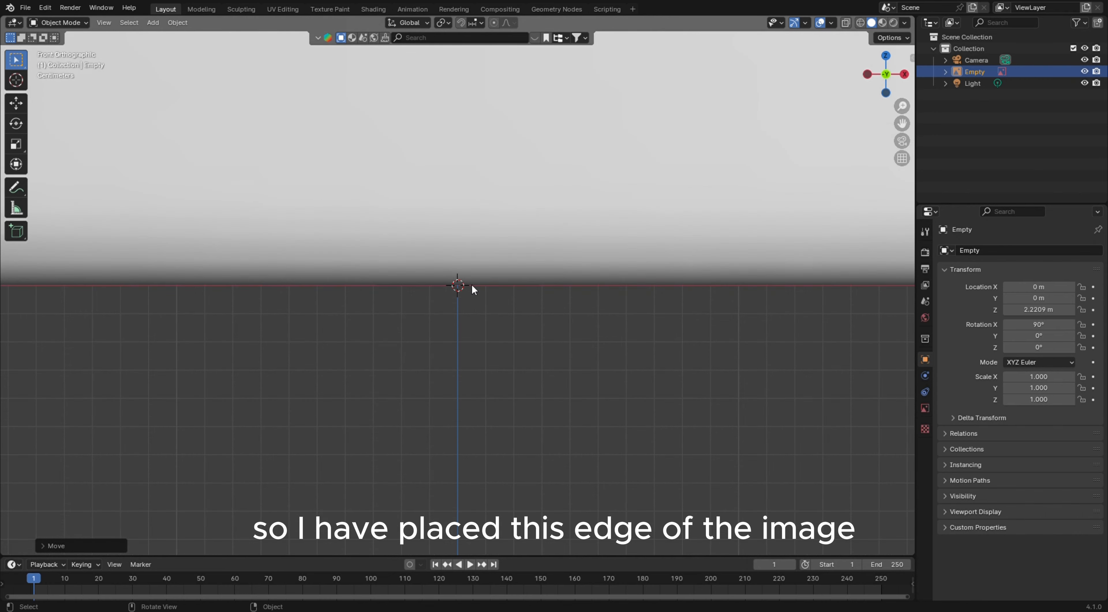
scroll(467, 278, "down", 9)
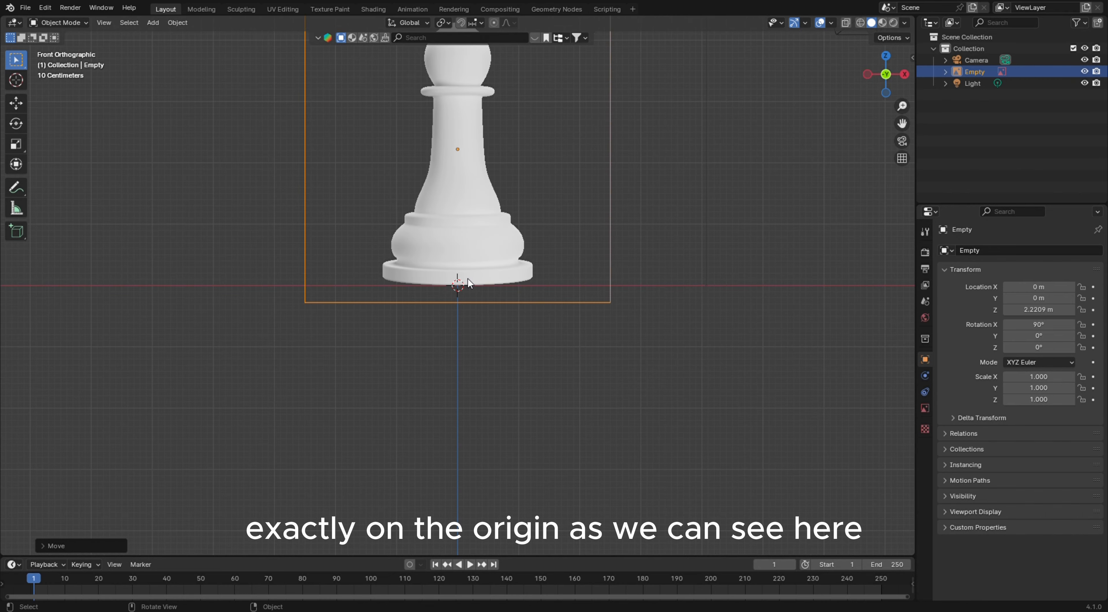
scroll(489, 334, "up", 1)
middle_click_drag(490, 336, 494, 386, "shift")
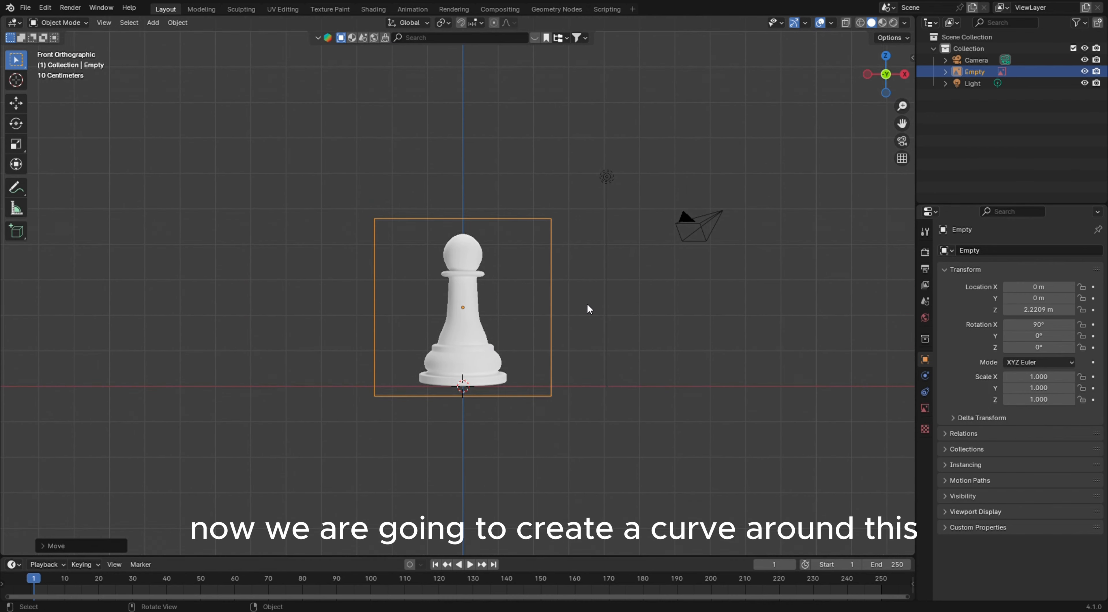
left_click(588, 304)
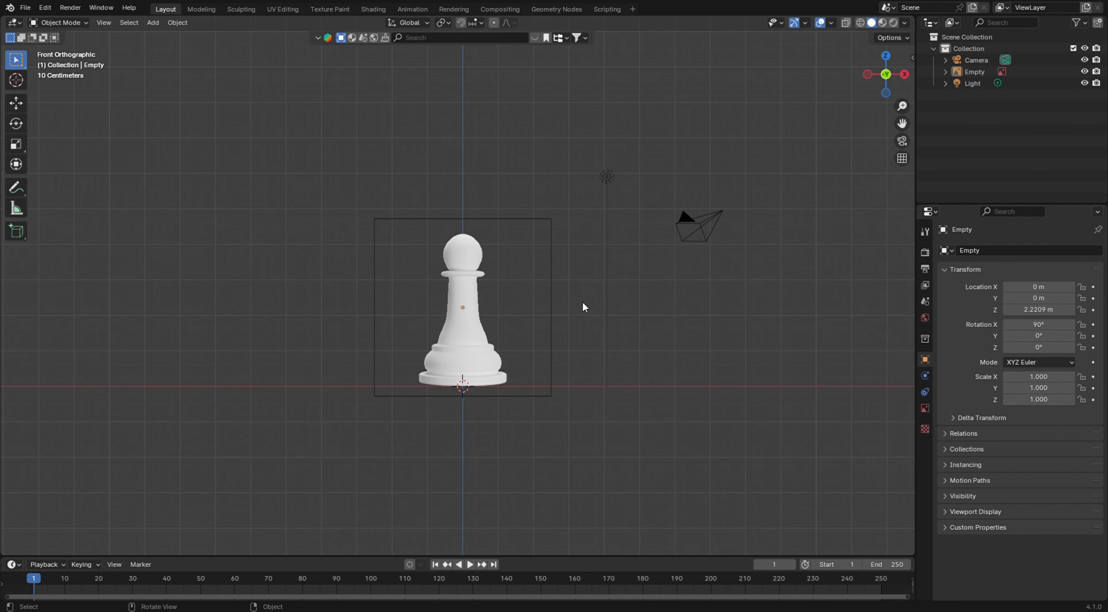
left_click(153, 23)
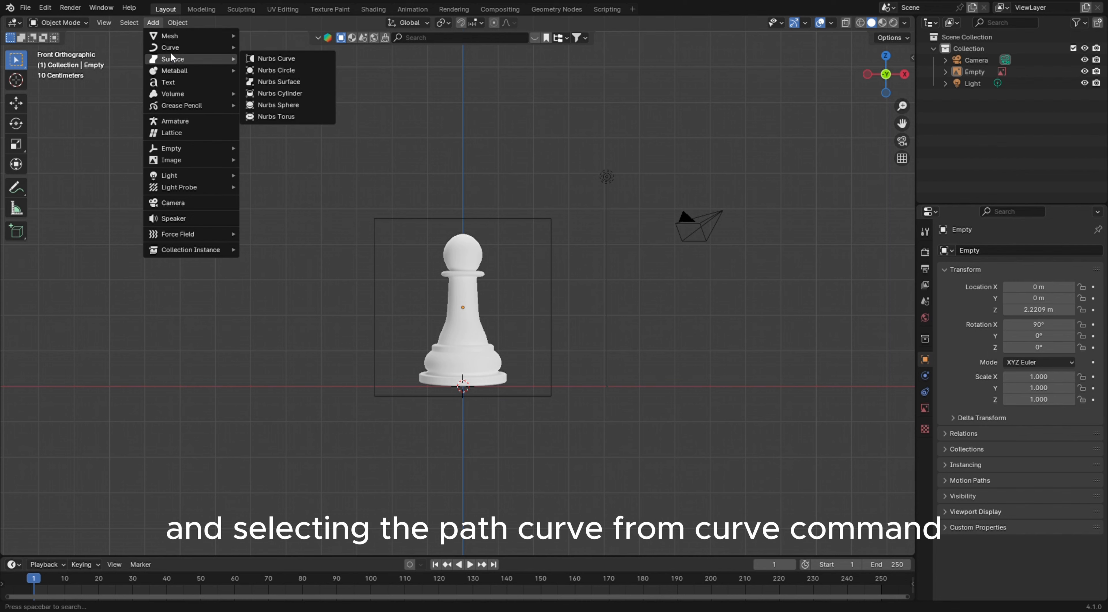
mouse_move(170, 47)
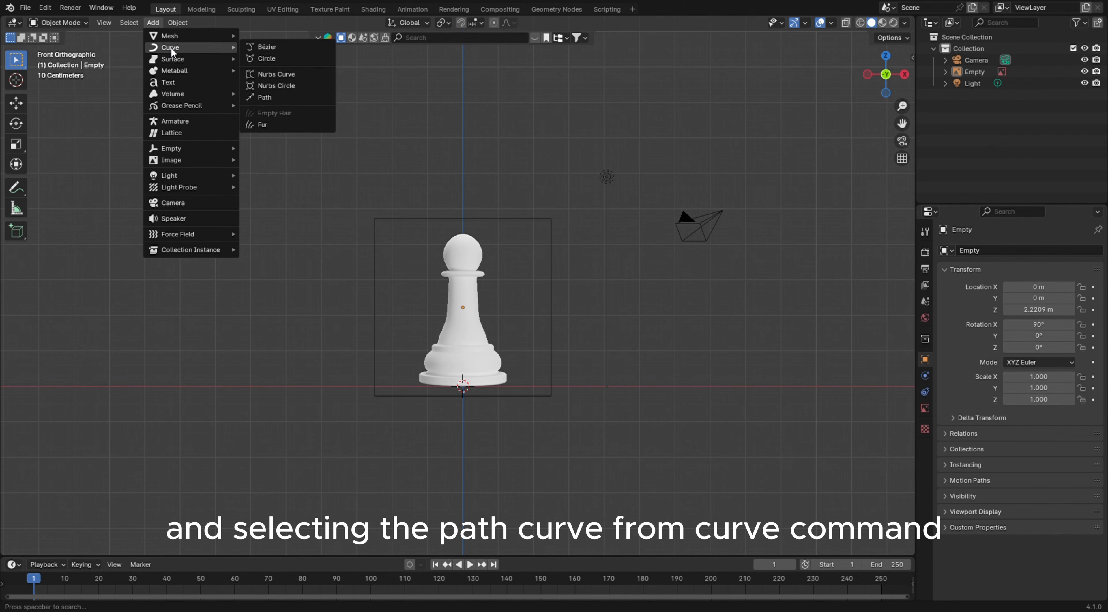
left_click(275, 97)
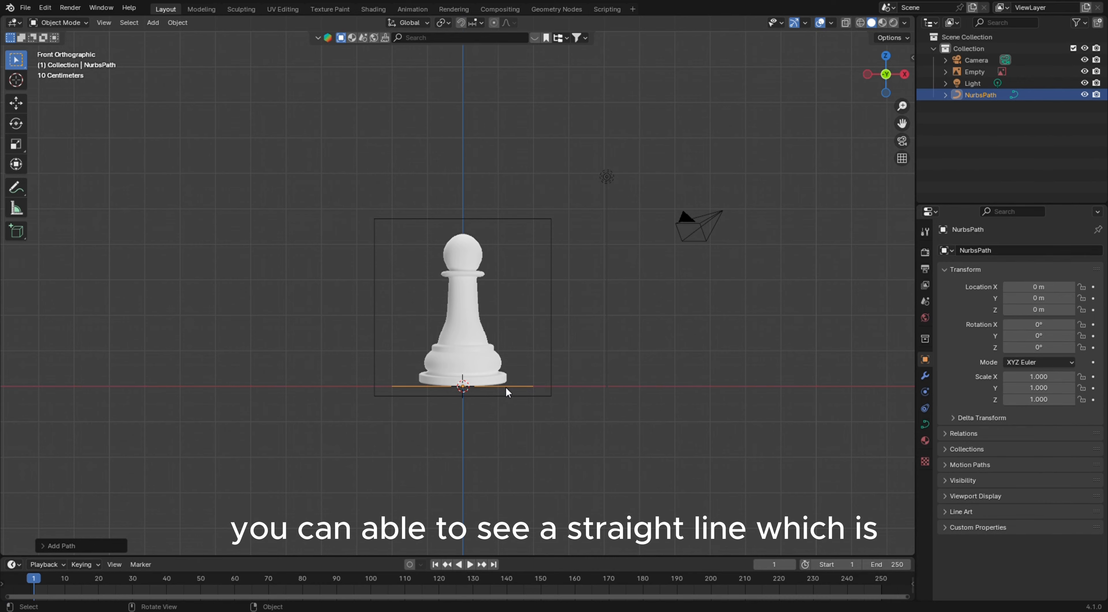
Move the path up along Z about 4.31 m to the top of the pawn
middle_click_drag(506, 386, 428, 407)
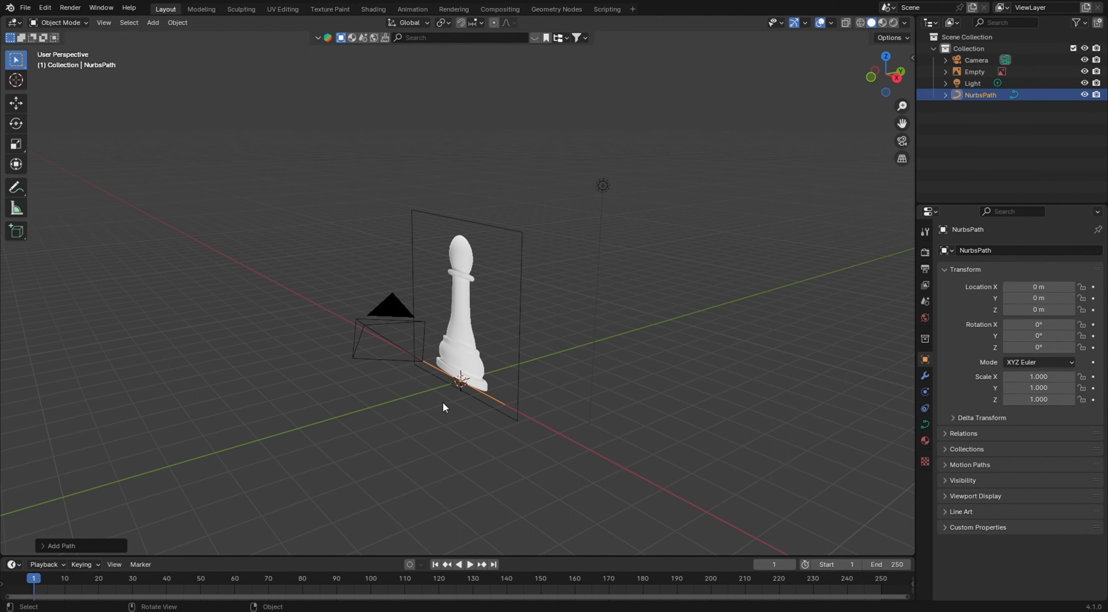
key("KP_1")
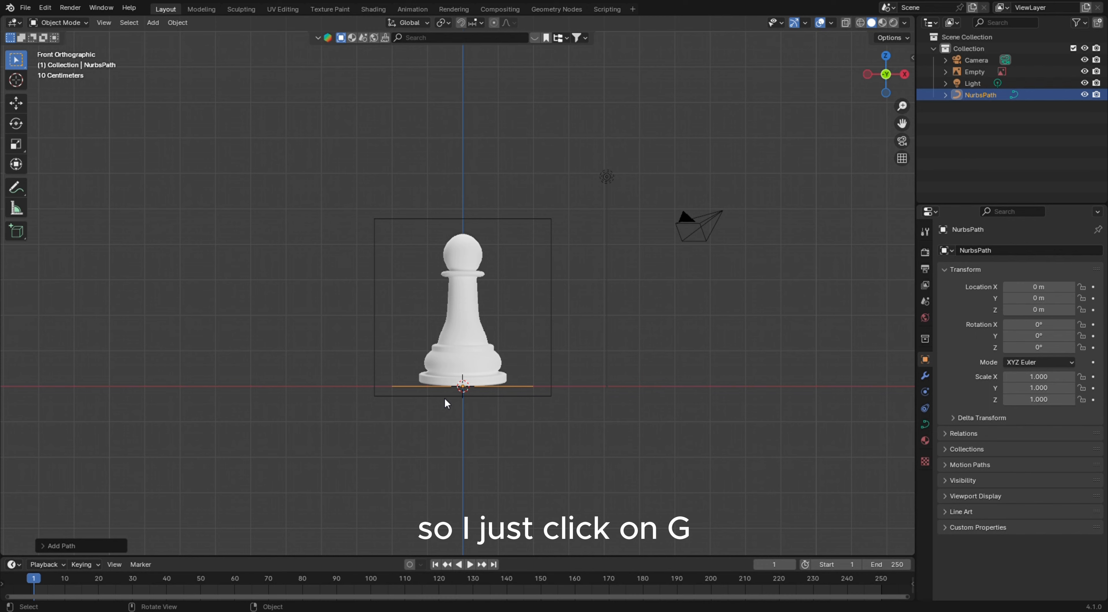
key("g")
key("z")
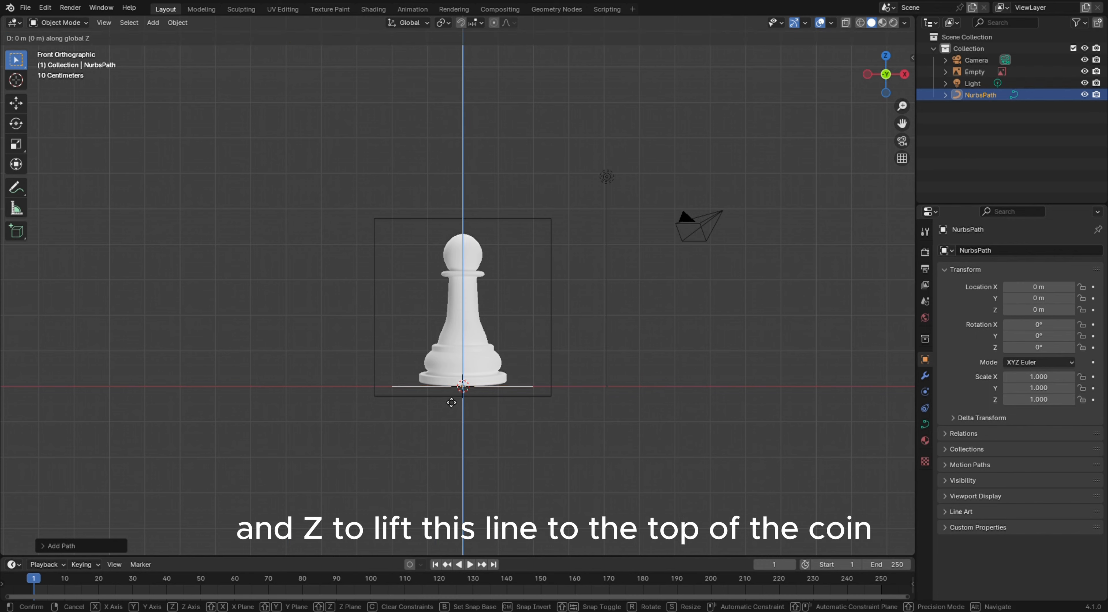
left_click(481, 250)
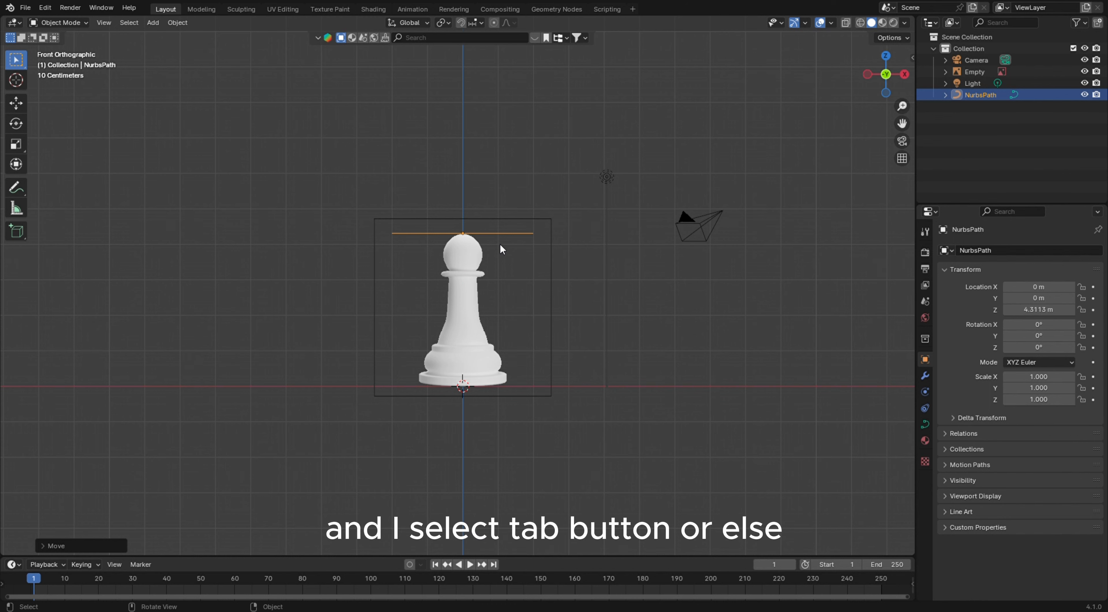
In Edit Mode, delete four of the path's vertices, keeping only the leftmost one
left_click(73, 22)
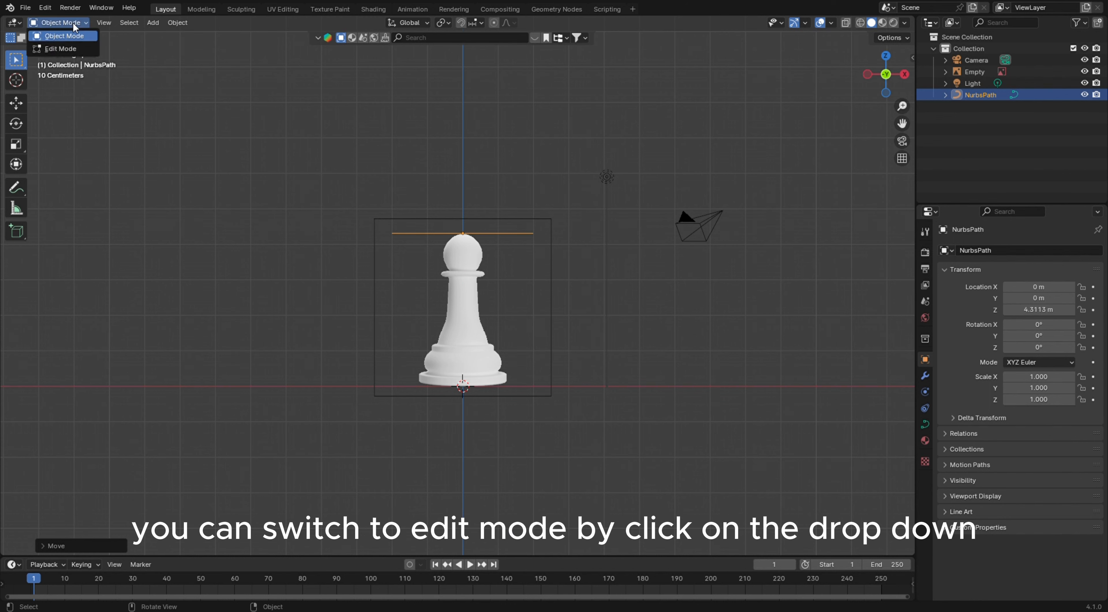
left_click(82, 48)
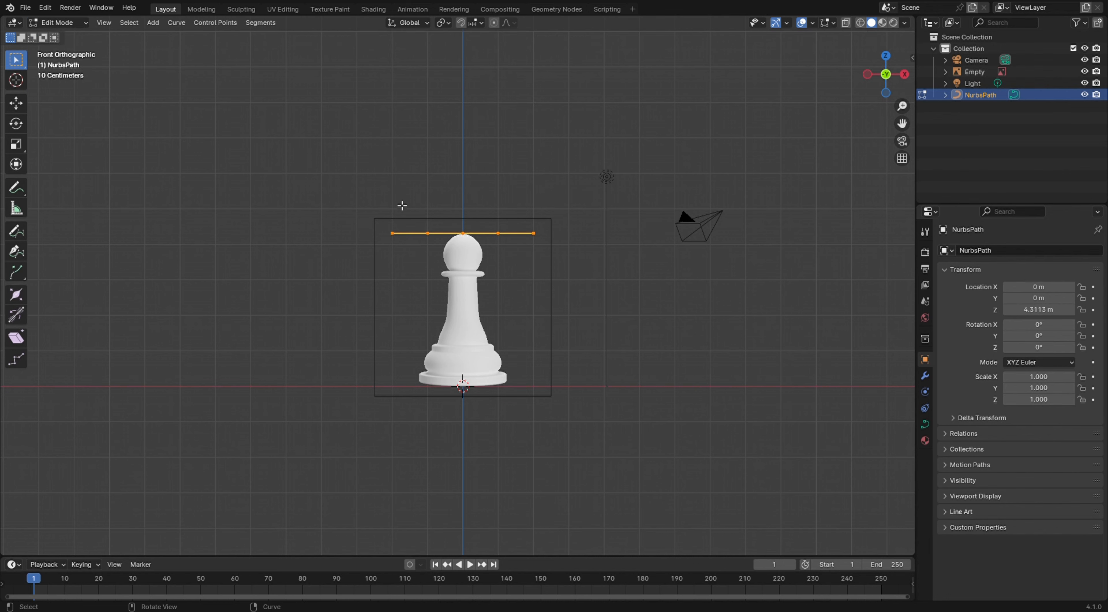
left_click(426, 230)
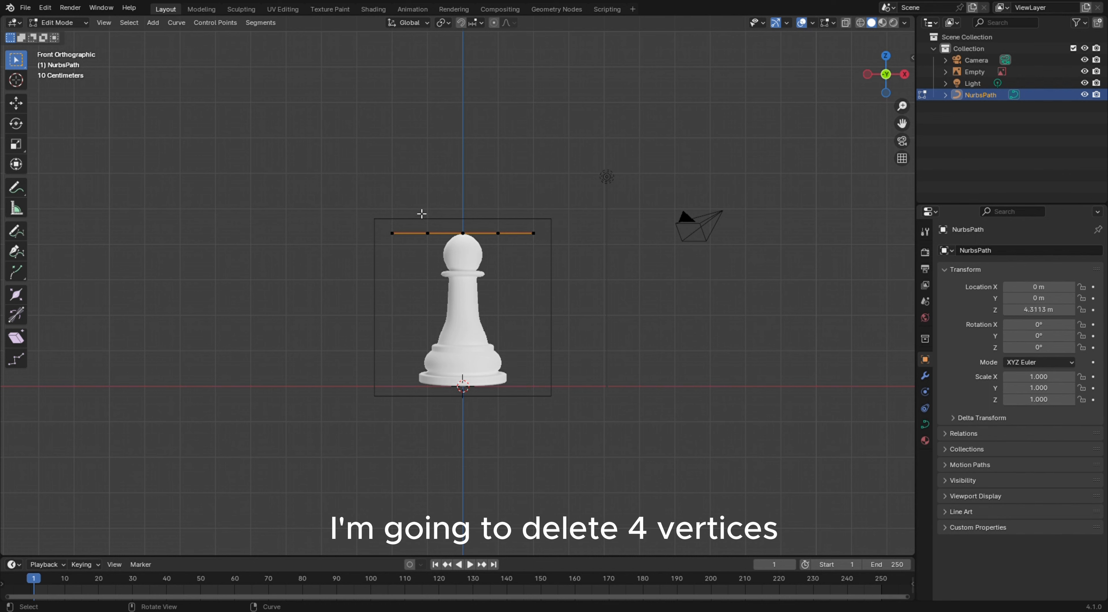
left_click_drag(422, 213, 568, 258)
key("x")
left_click(563, 254)
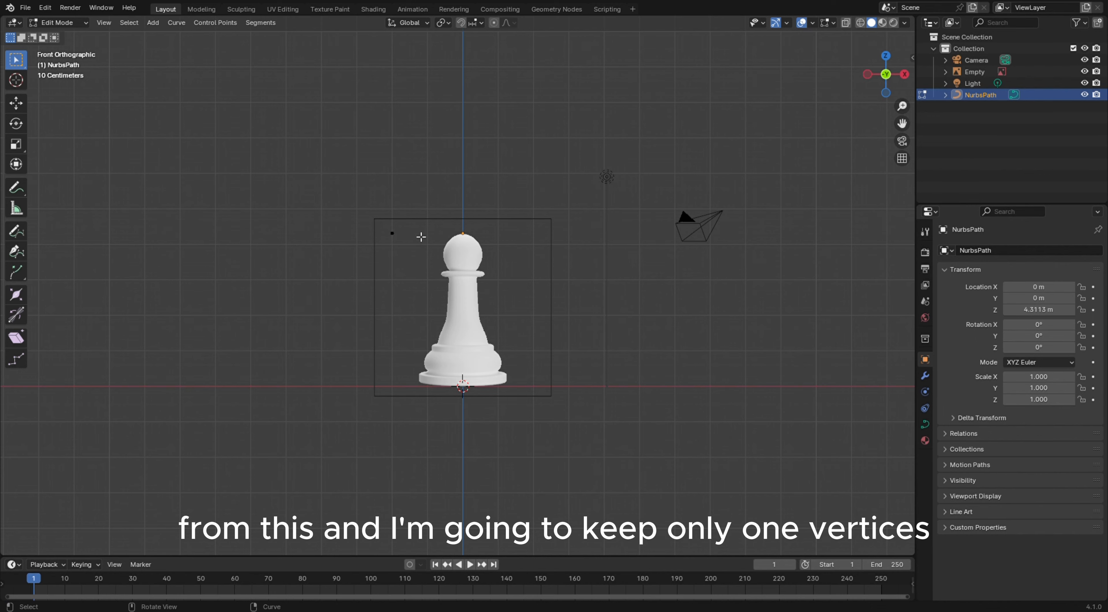
Select the remaining path vertex and move it along X about 2.01 m to the top of the pawn in front view
scroll(421, 237, "up", 3)
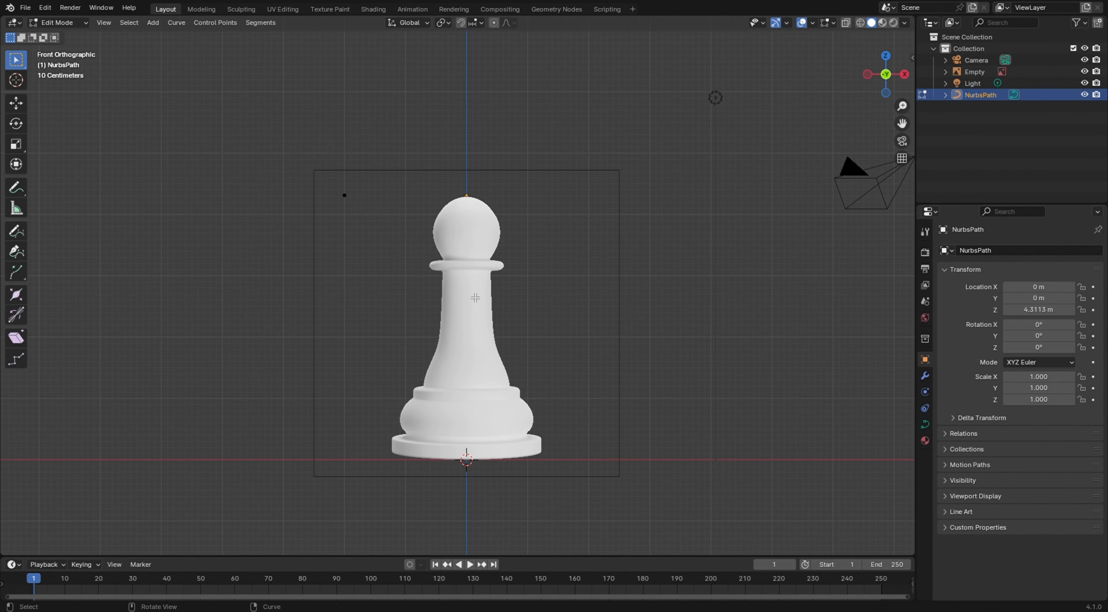
middle_click_drag(476, 297, 400, 178)
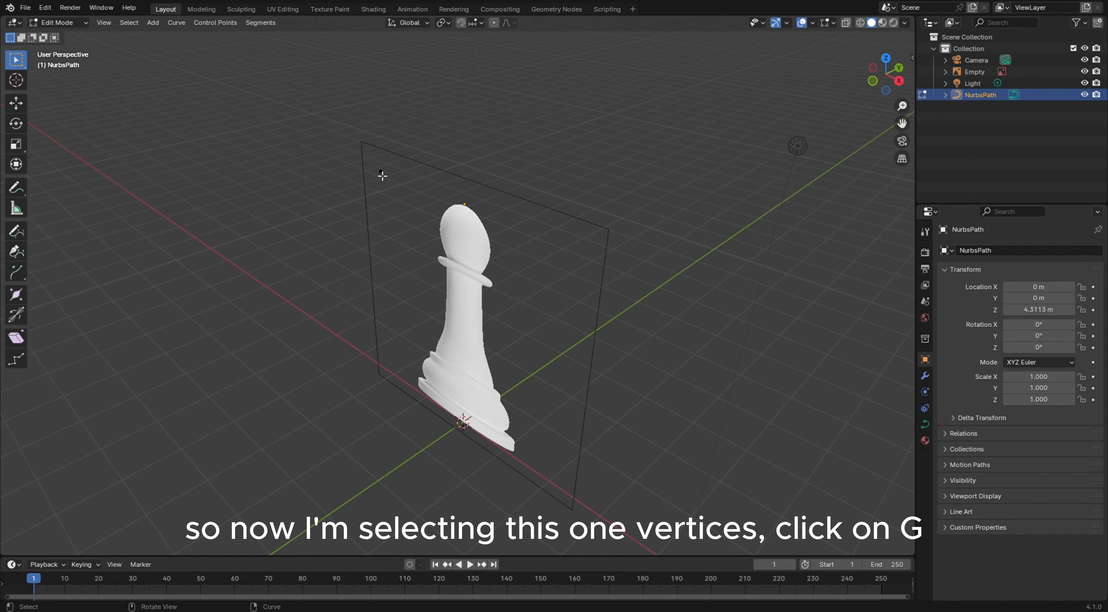
left_click(382, 175)
key("KP_1")
key("g")
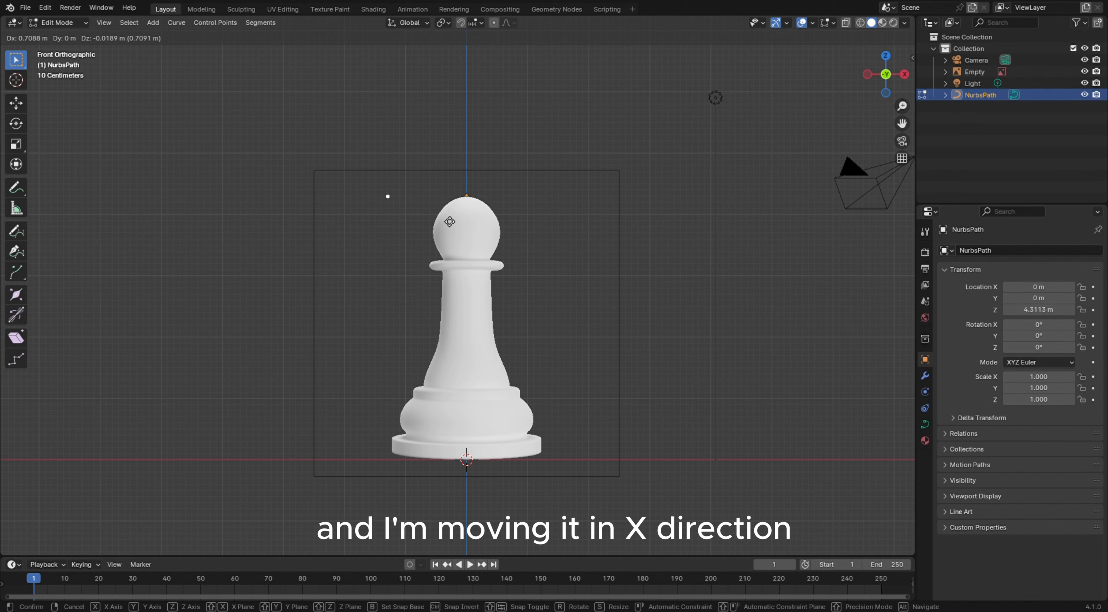
key("x")
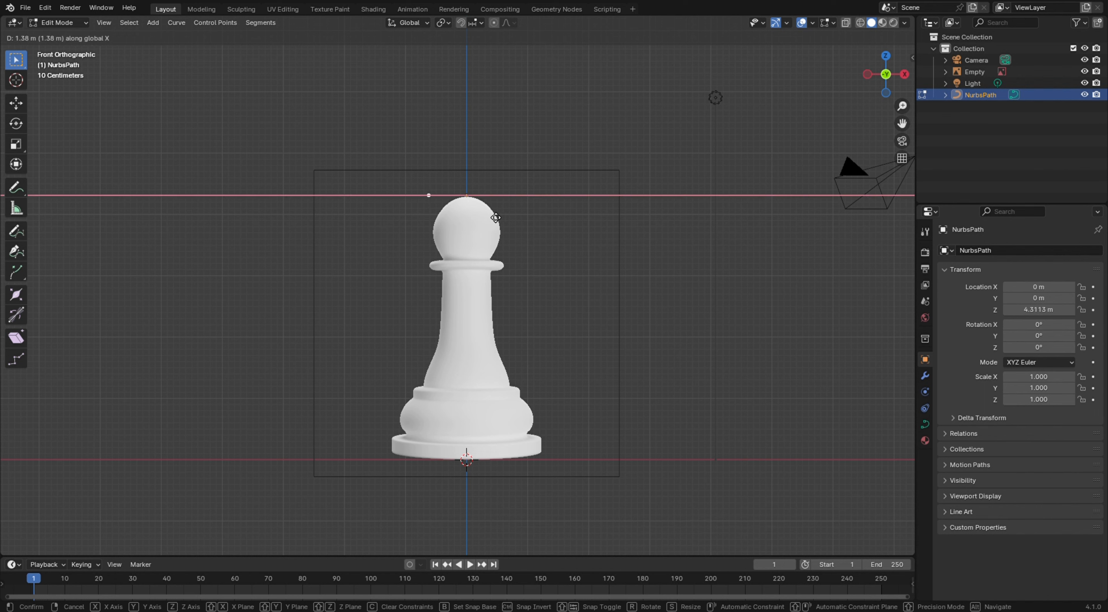
left_click(529, 217)
Zoom in on the pawn's tip and nudge the vertex slightly along Y
scroll(477, 165, "up", 8)
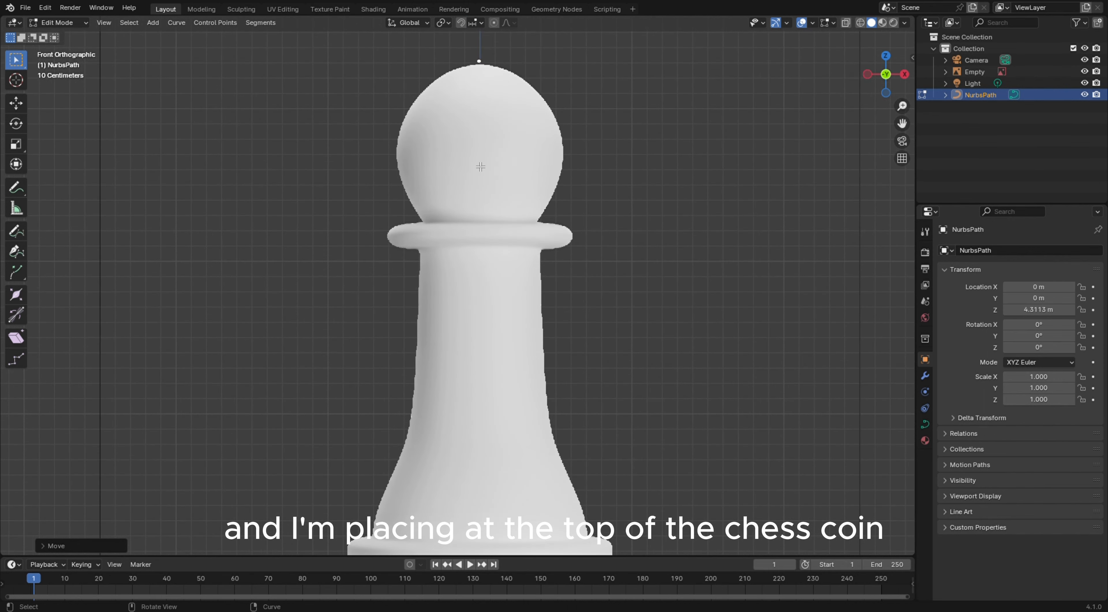
middle_click_drag(487, 141, 437, 479, "shift")
scroll(455, 278, "up", 3)
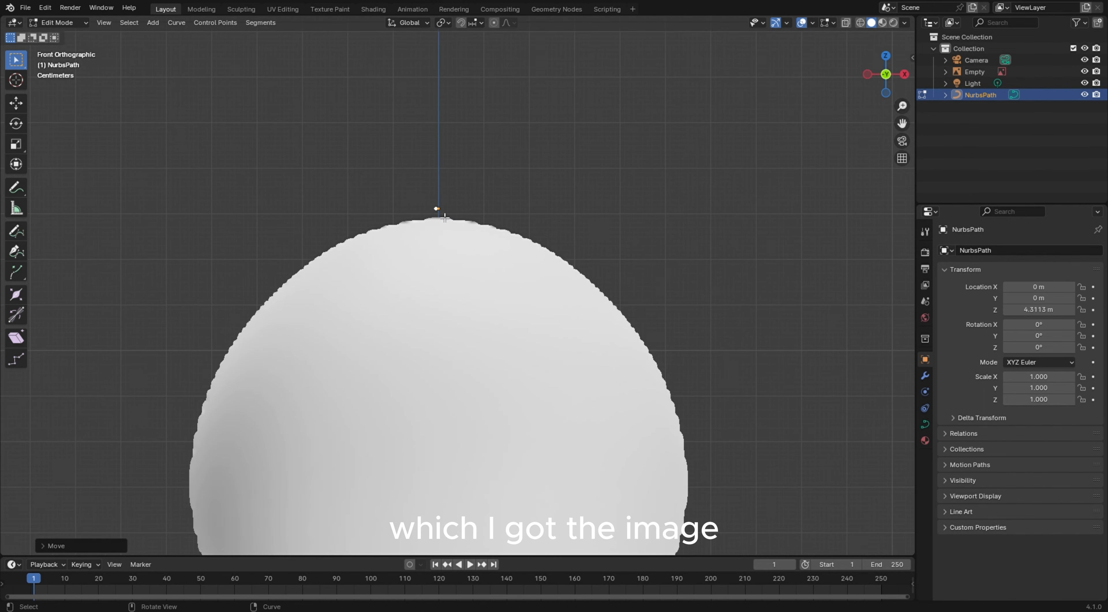
middle_click_drag(460, 228, 458, 266, "shift")
scroll(458, 265, "up", 5)
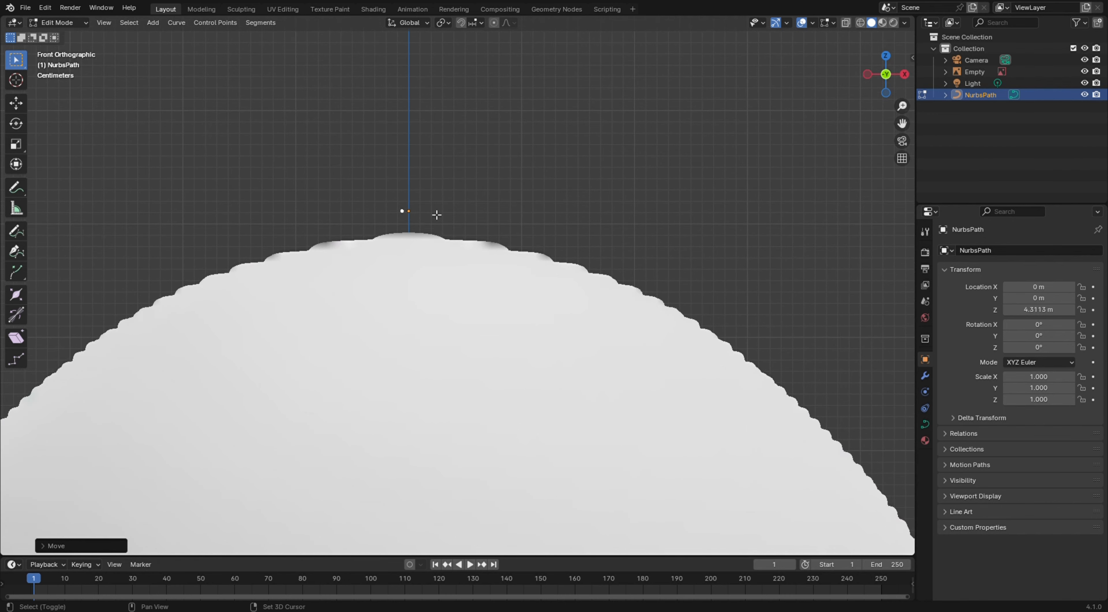
key("g")
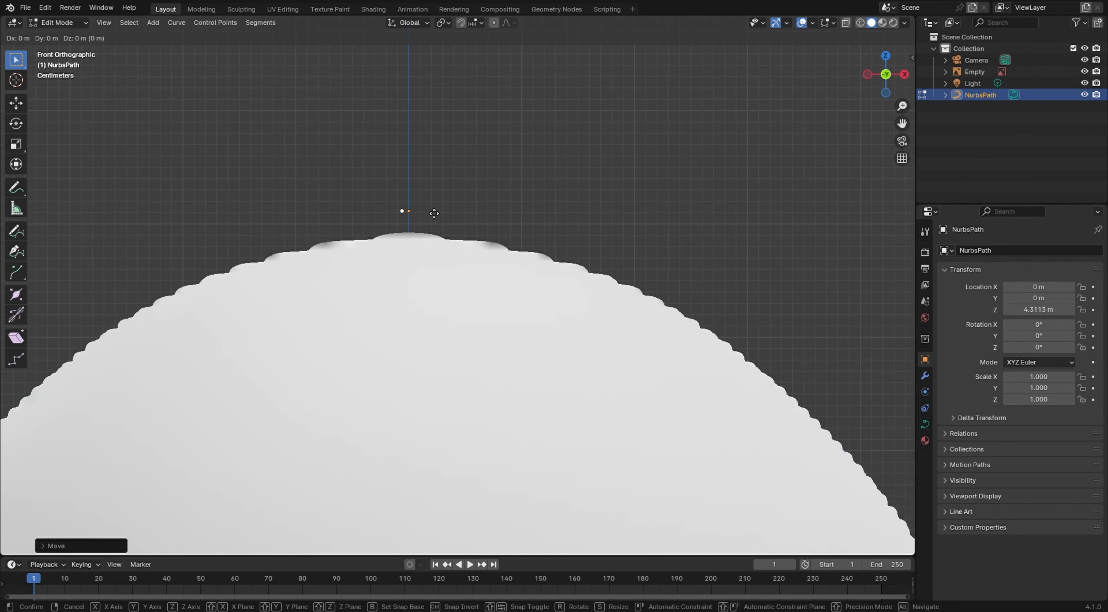
key("x")
key("y")
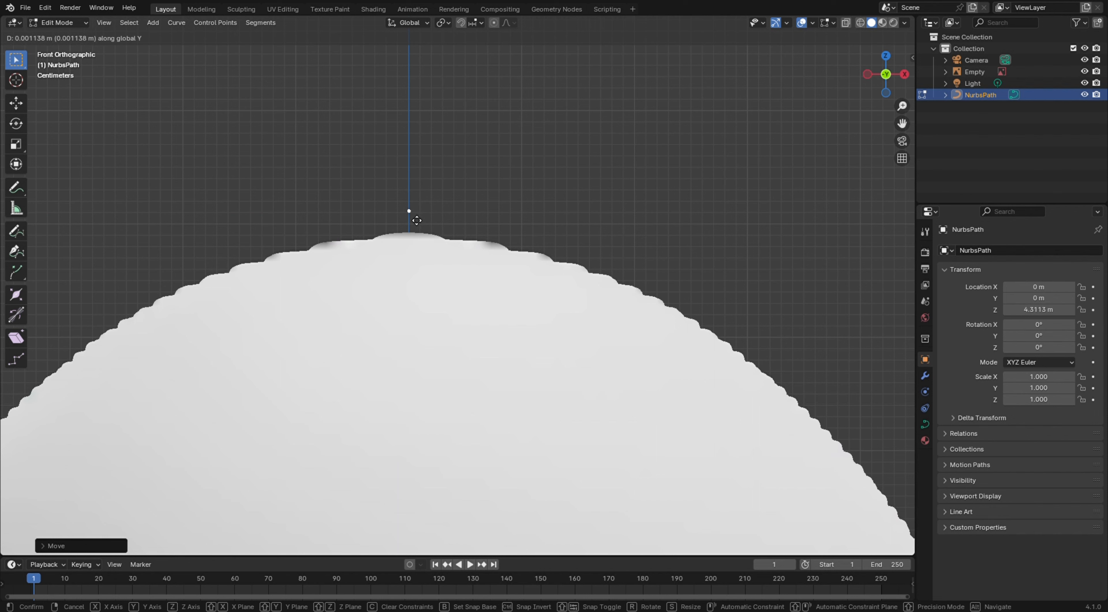
left_click(416, 219)
key("g")
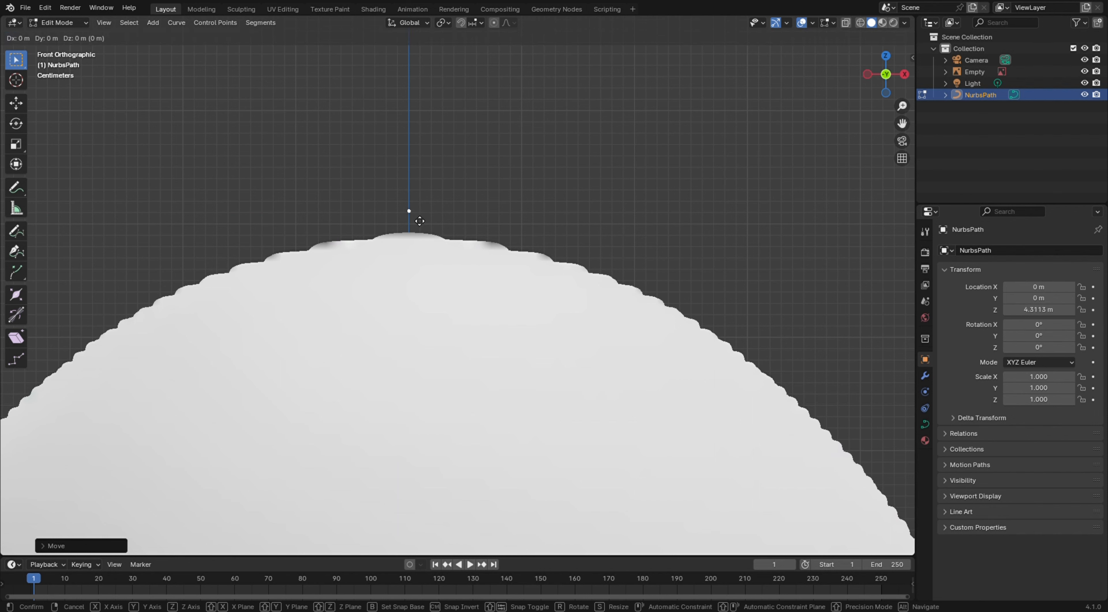
key("y")
left_click(418, 220)
Move the vertex down along Z about 0.016 m onto the pawn's tip
key("g")
key("z")
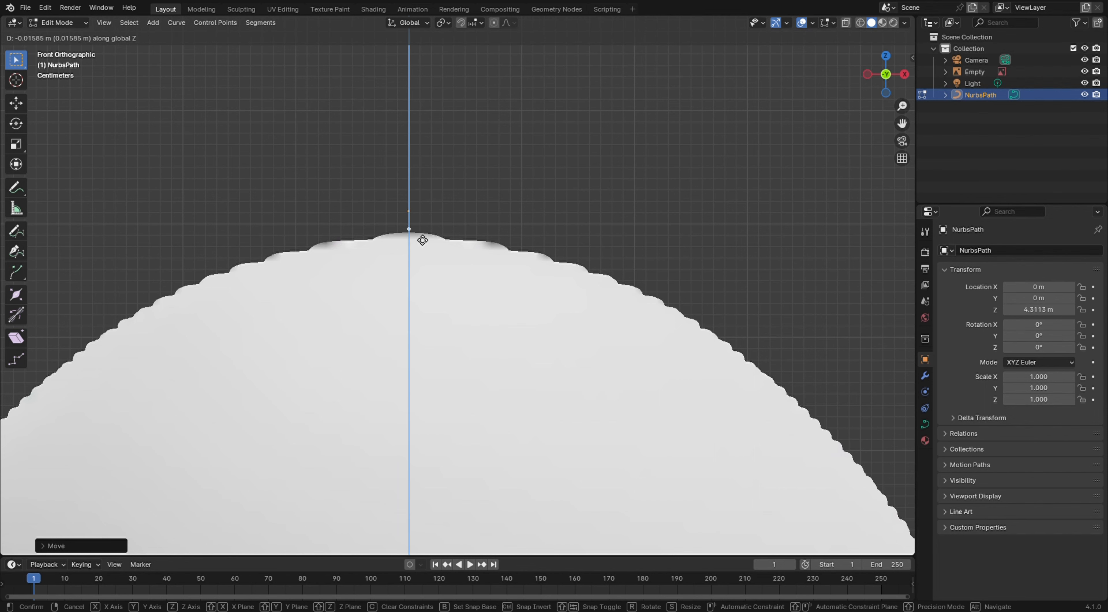
left_click(421, 239)
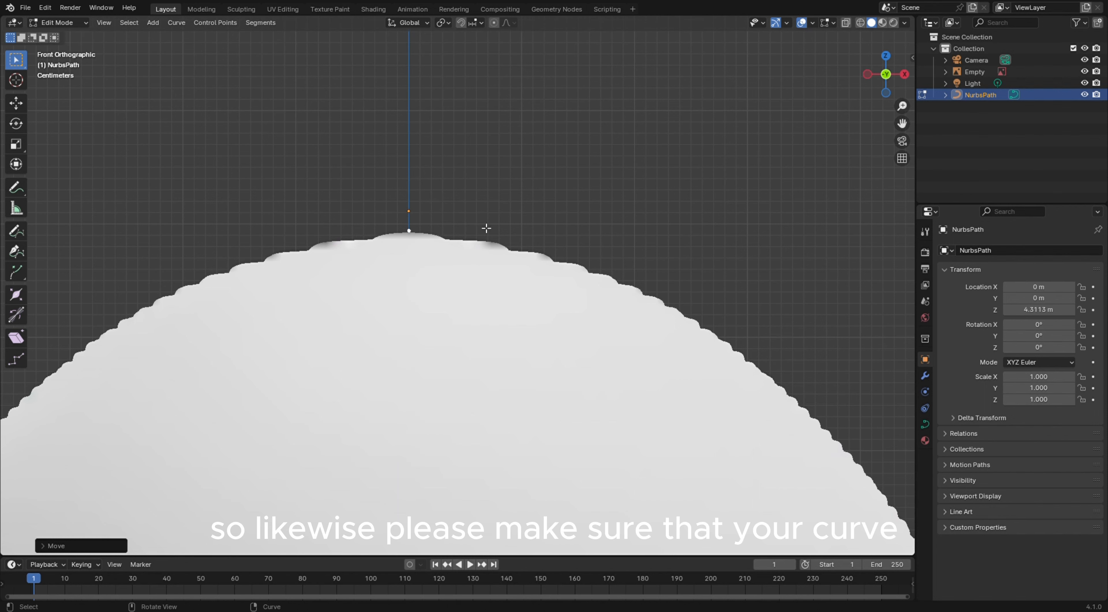
Orbit and zoom around the pawn to check the vertex's placement against the reference image, returning to front view
middle_click_drag(485, 228, 436, 245)
scroll(436, 245, "down", 3)
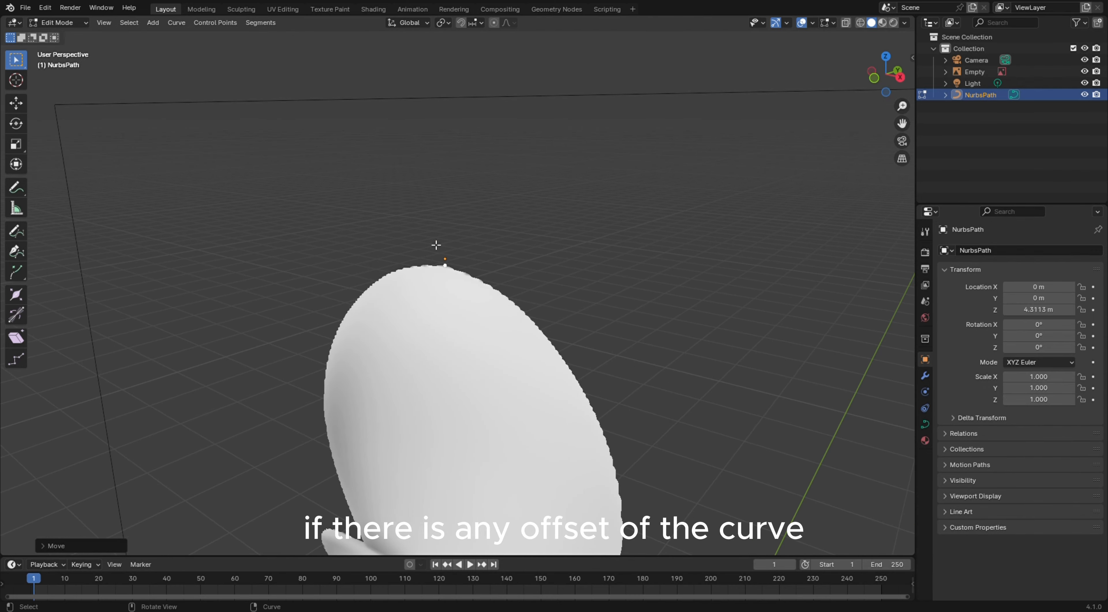
scroll(437, 244, "down", 8)
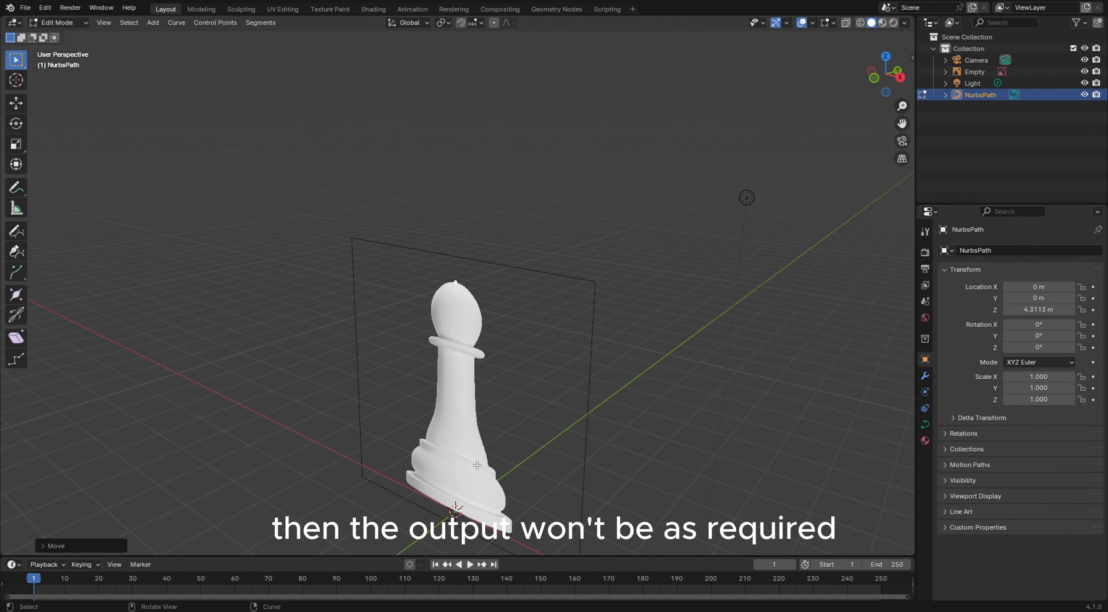
scroll(446, 236, "up", 4)
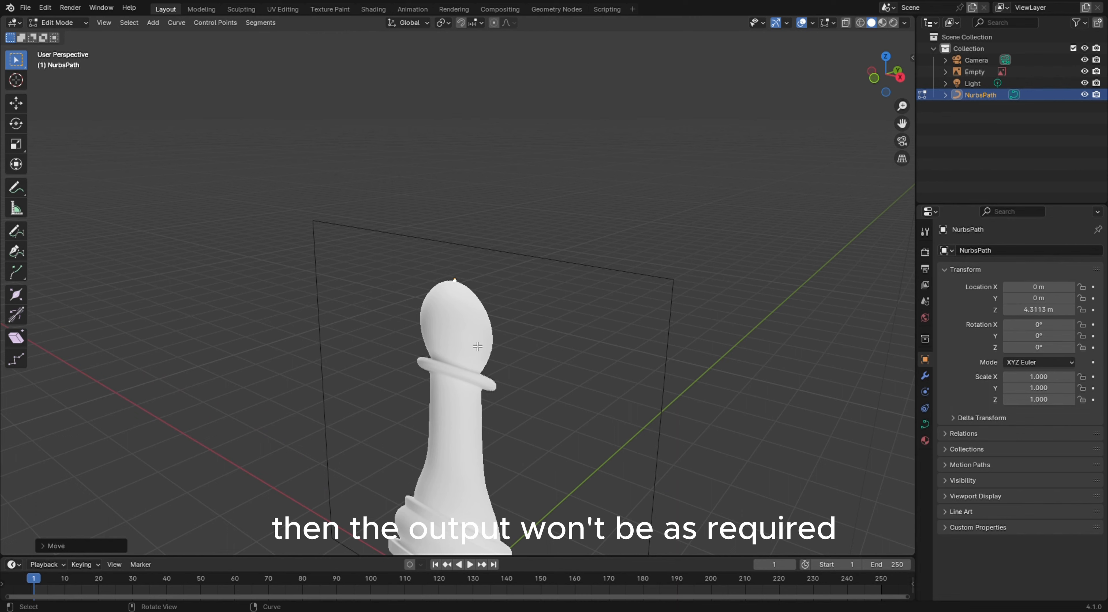
scroll(445, 236, "up", 6)
key("KP_1")
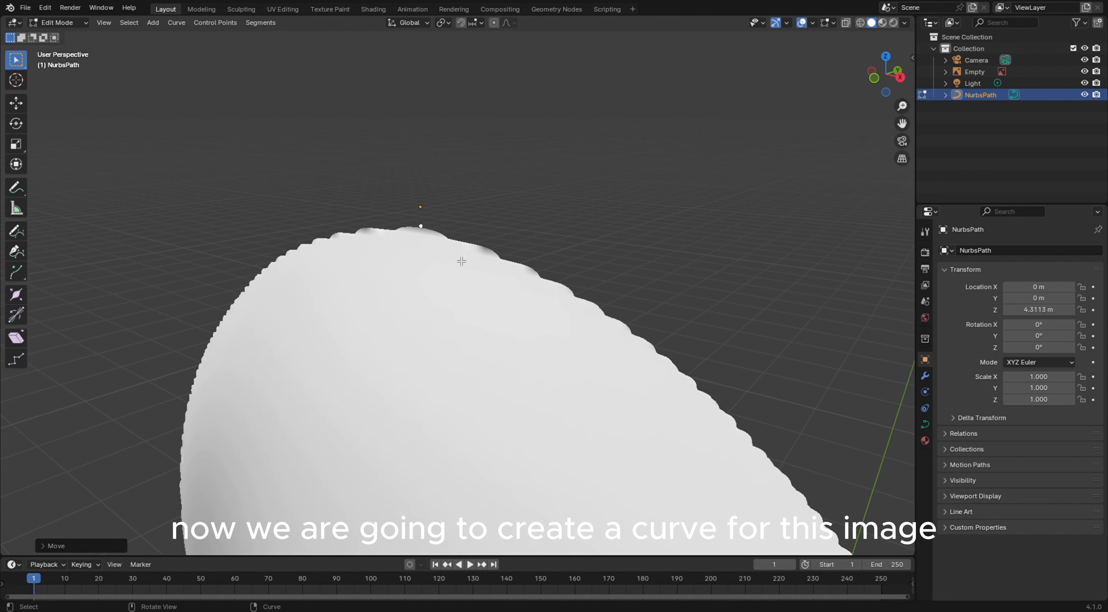
Extrude new points from the top vertex along the outline of the pawn's head, tracing its right side
scroll(445, 252, "up", 3)
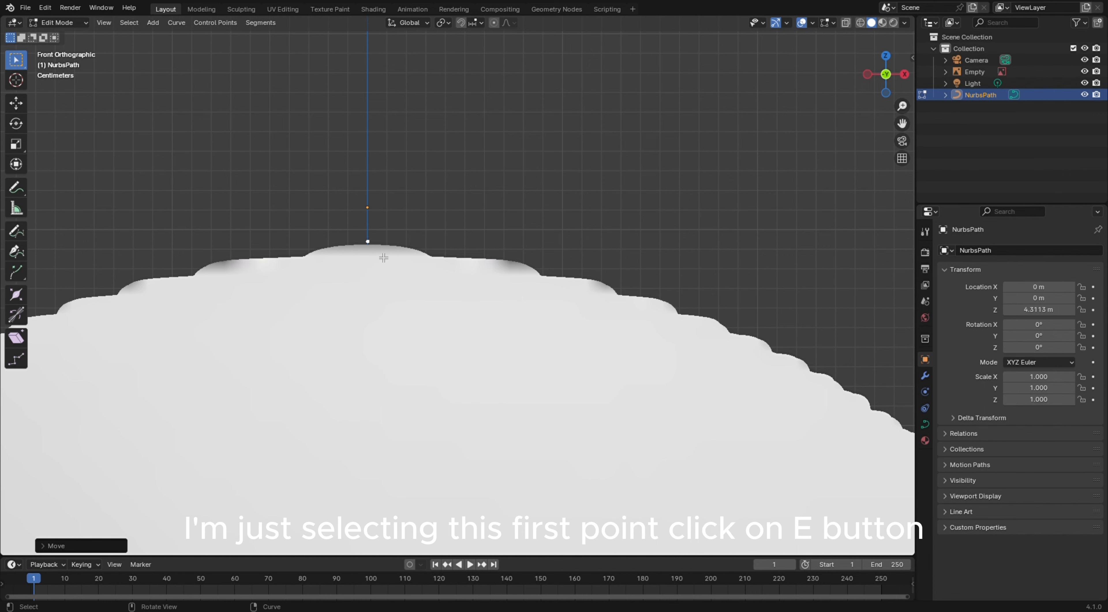
left_click(374, 247)
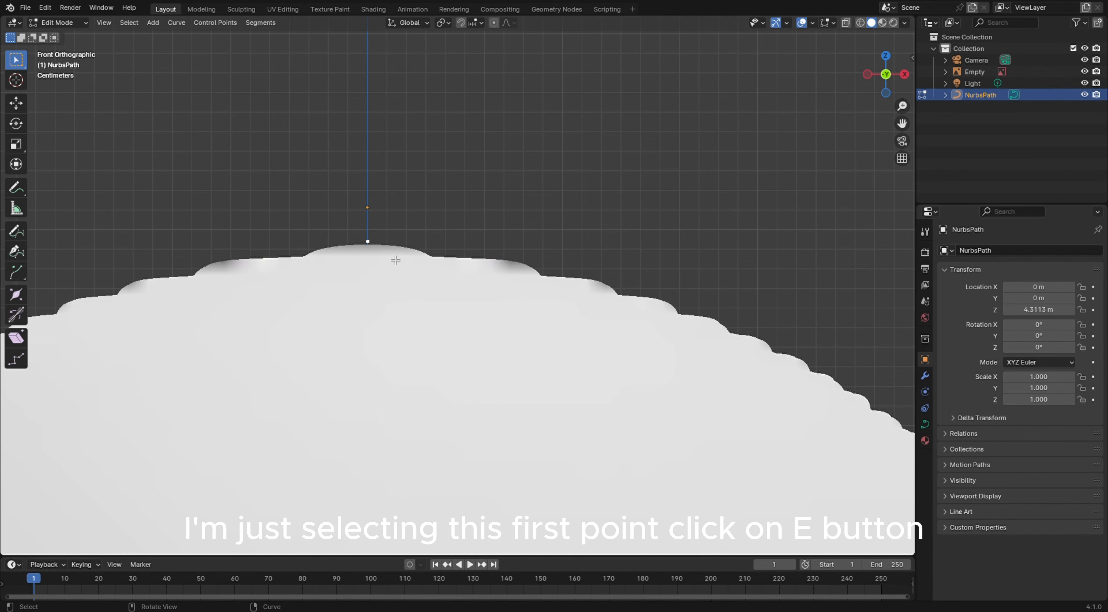
key("e")
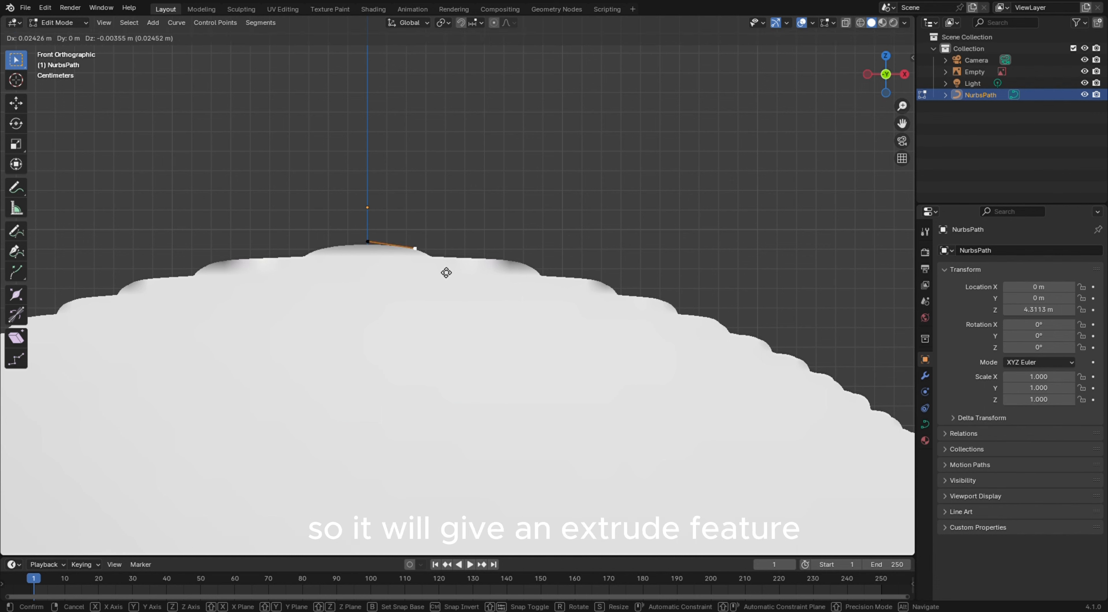
left_click(475, 271)
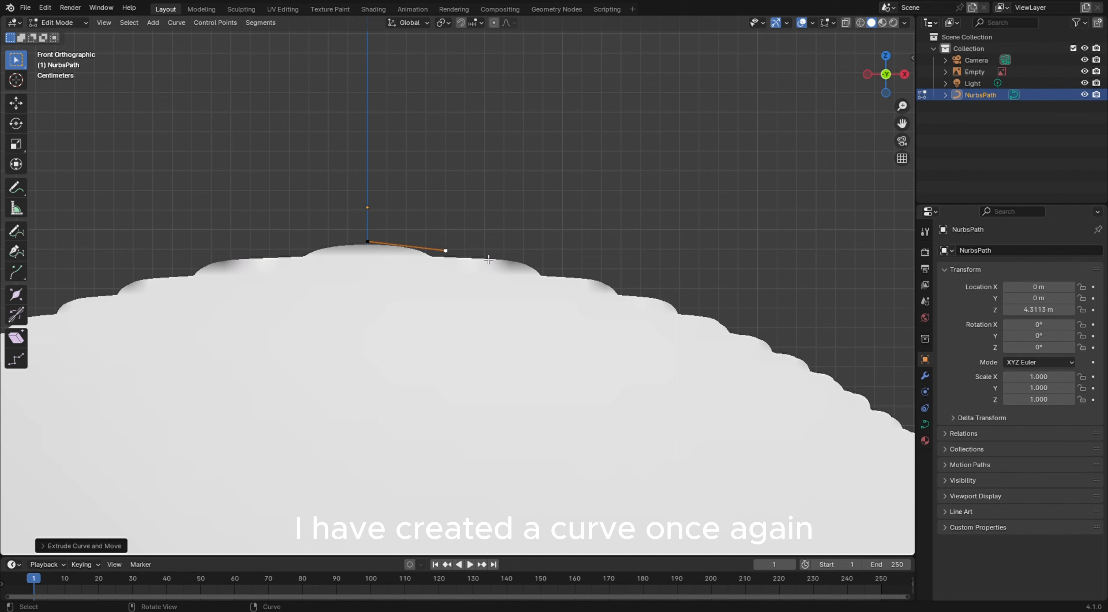
left_click(102, 546)
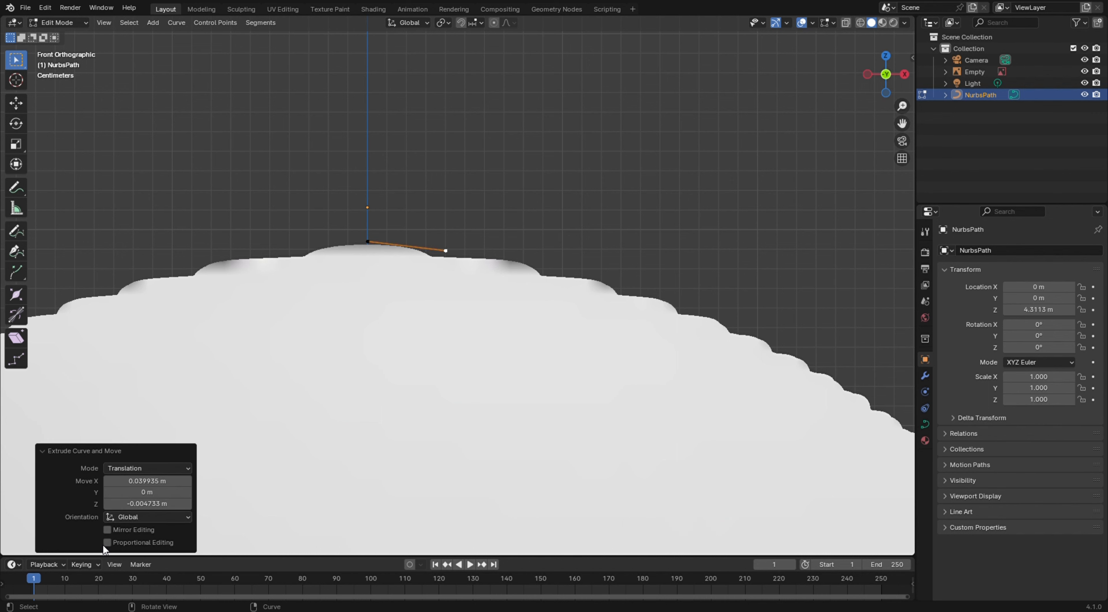
left_click(447, 252)
key("e")
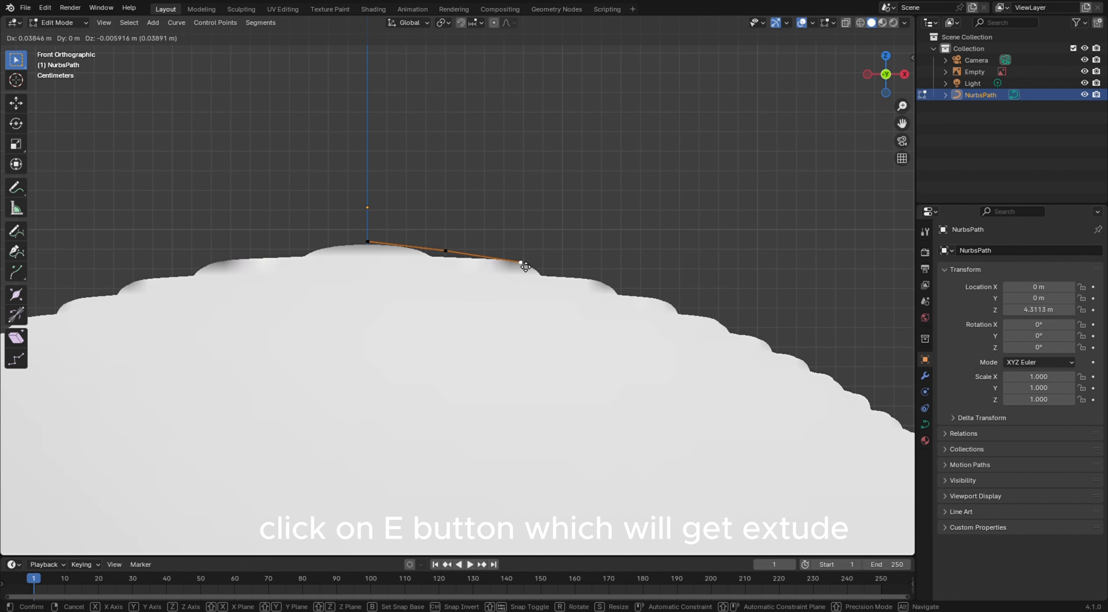
left_click(524, 265)
Continue extruding points one by one down the curved edge of the pawn's head
key("e")
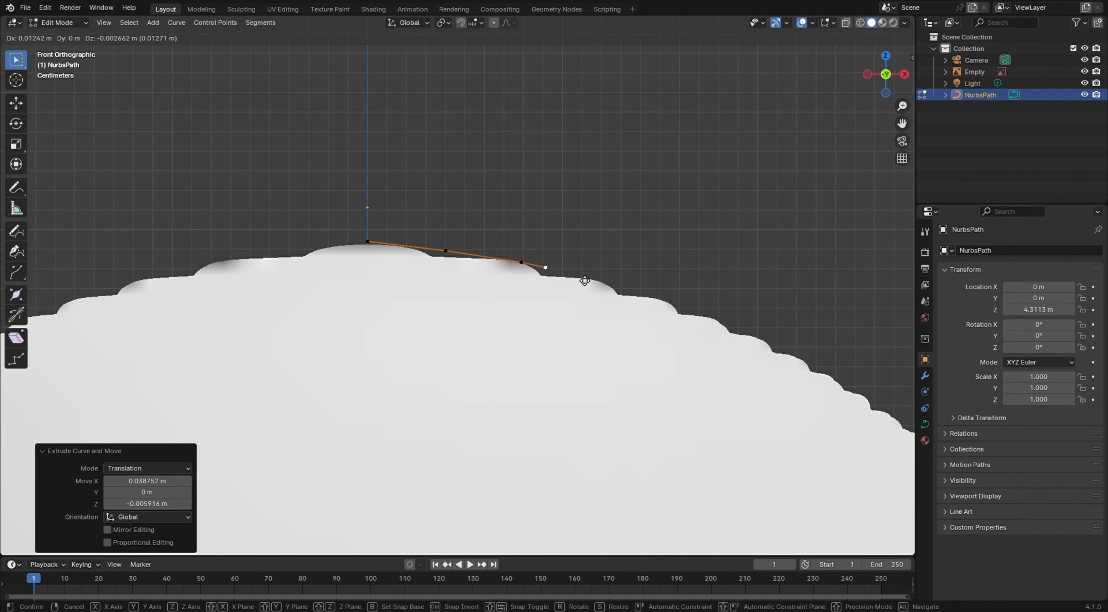
left_click(615, 287)
key("e")
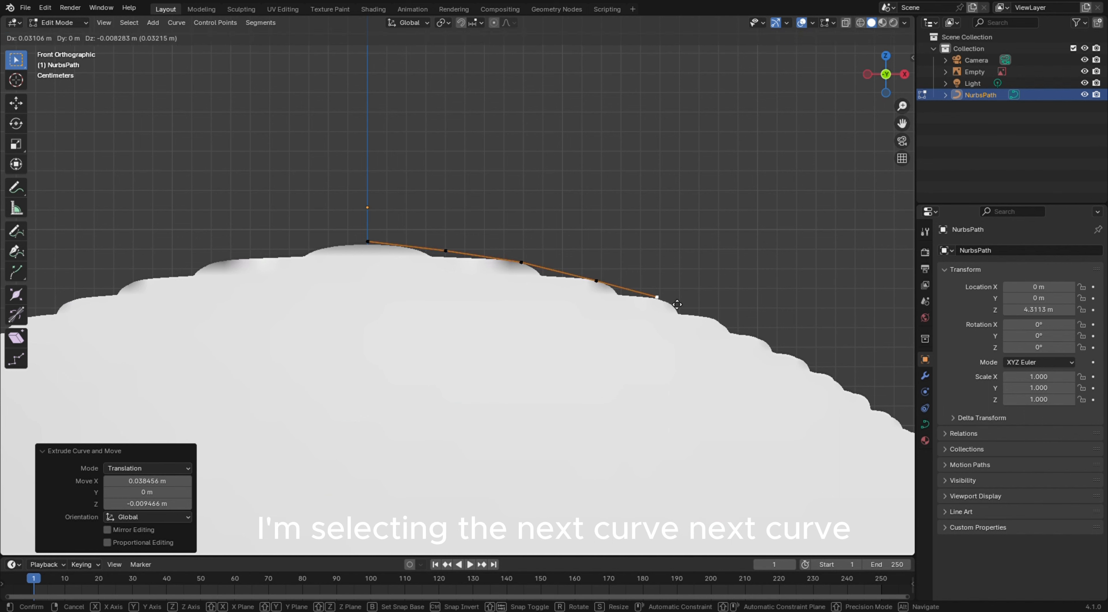
left_click(683, 306)
key("e")
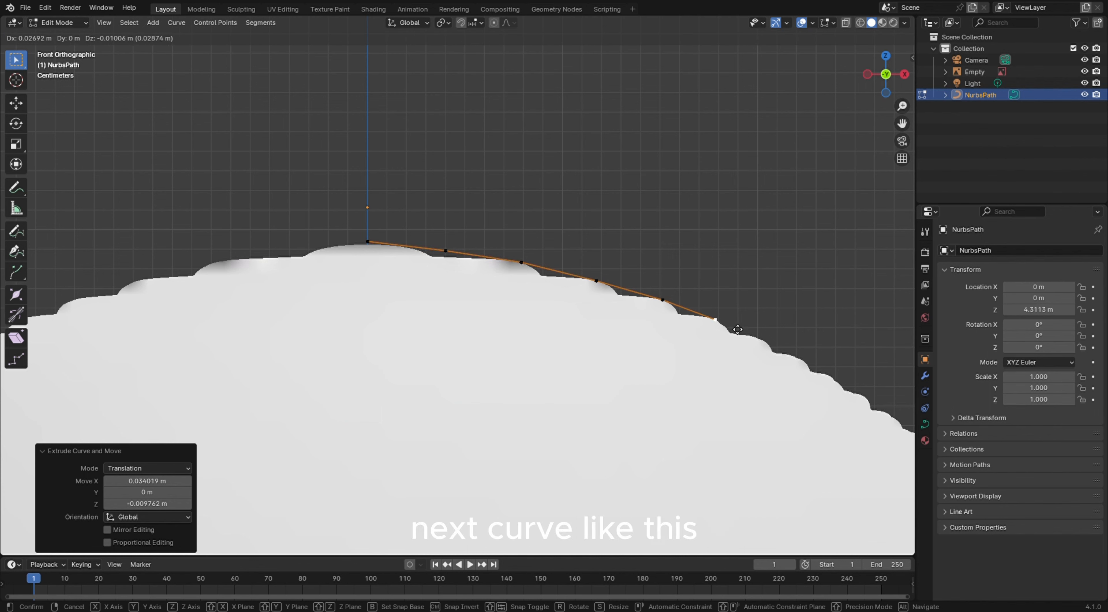
left_click(738, 328)
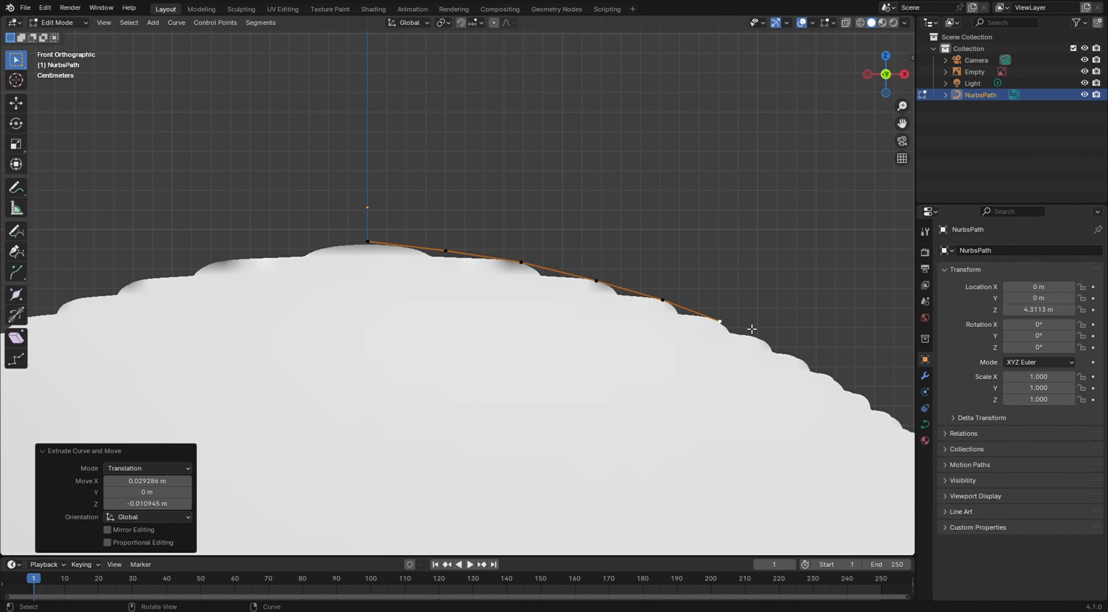
key("e")
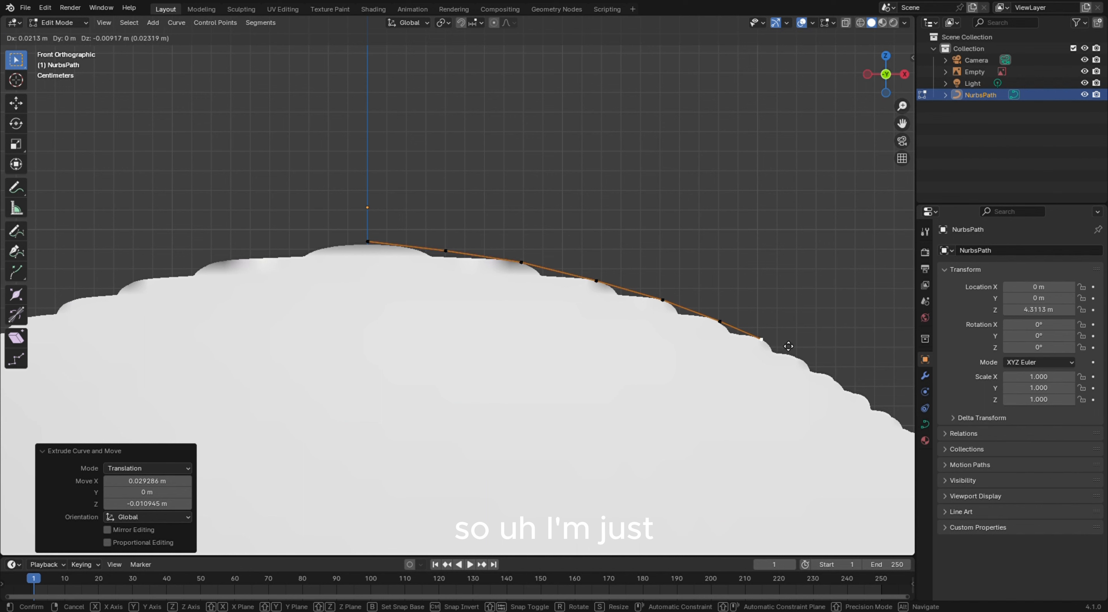
left_click(787, 345)
key("e")
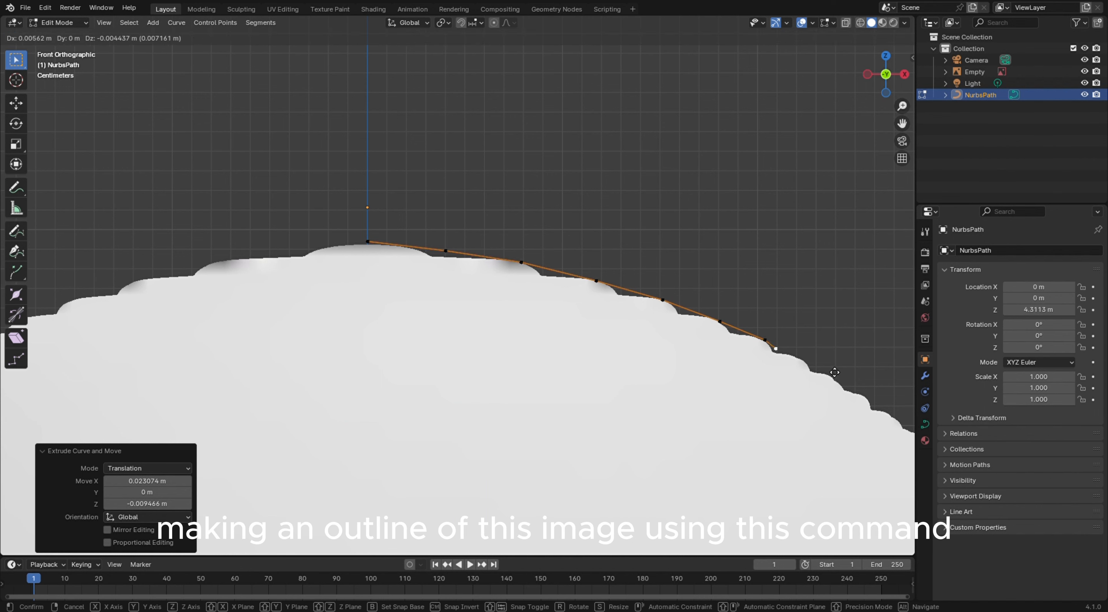
left_click(860, 381)
key("e")
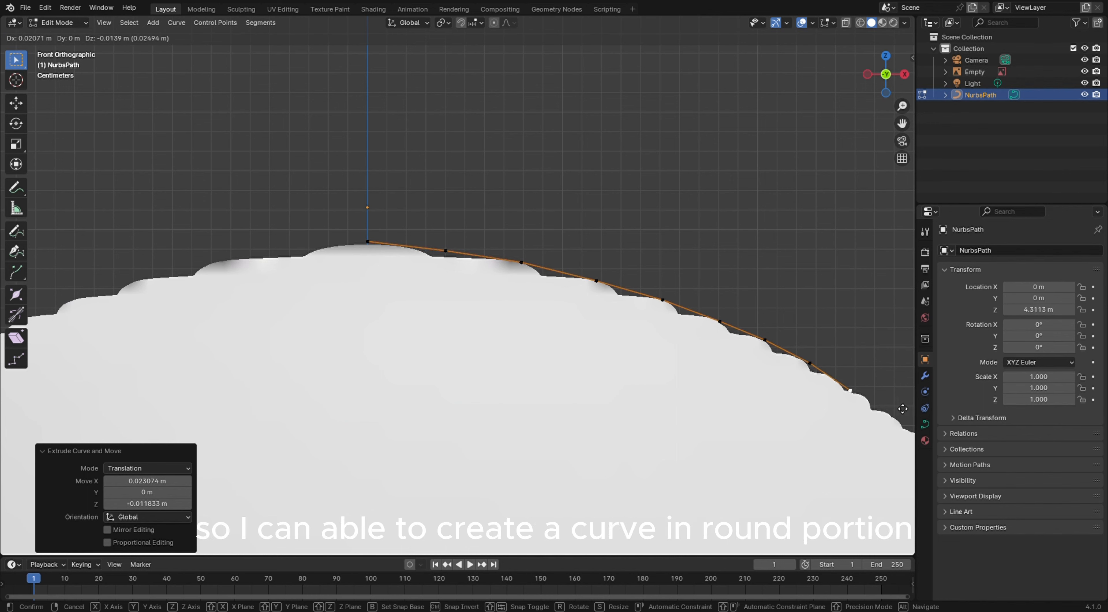
left_click(911, 413)
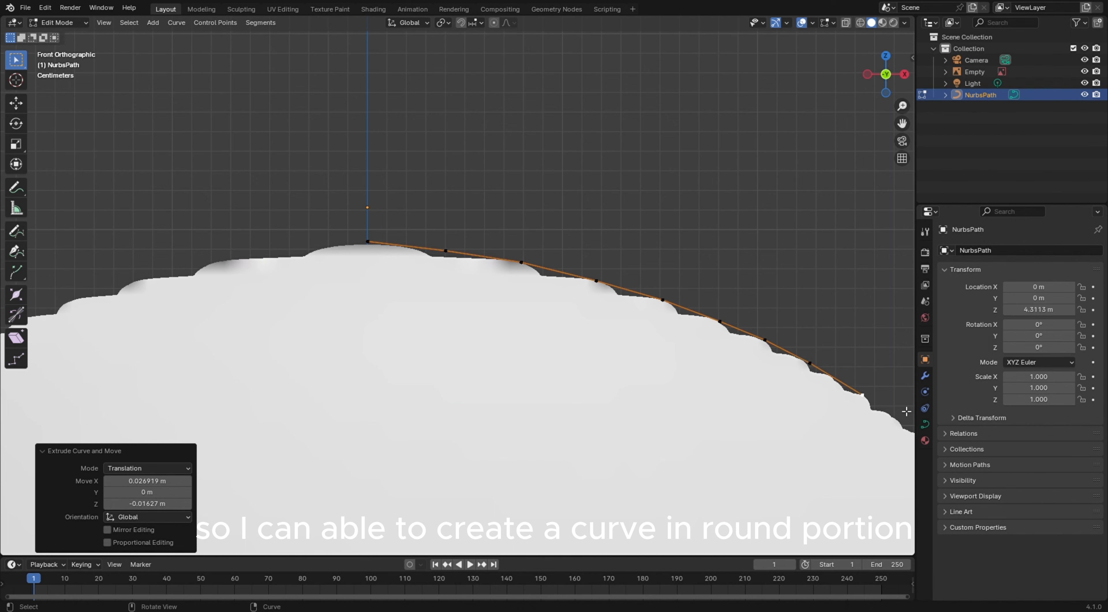
Zoom out to the head, reposition the last point further down the outline, and extrude one more point along it
scroll(731, 312, "down", 6)
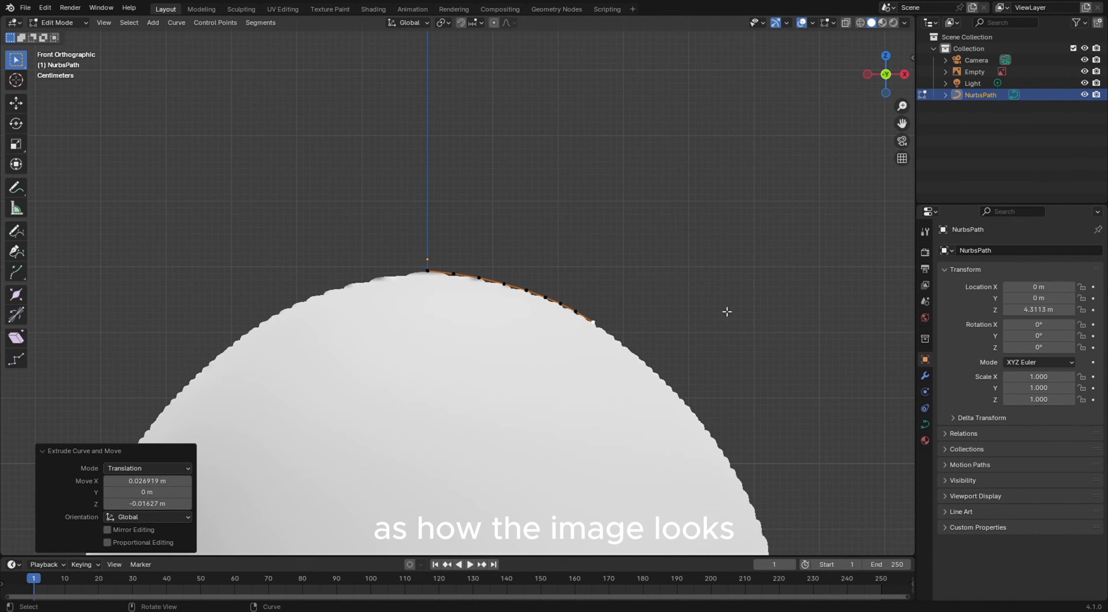
scroll(691, 331, "down", 2)
middle_click_drag(650, 300, 584, 260, "shift")
scroll(583, 260, "up", 4)
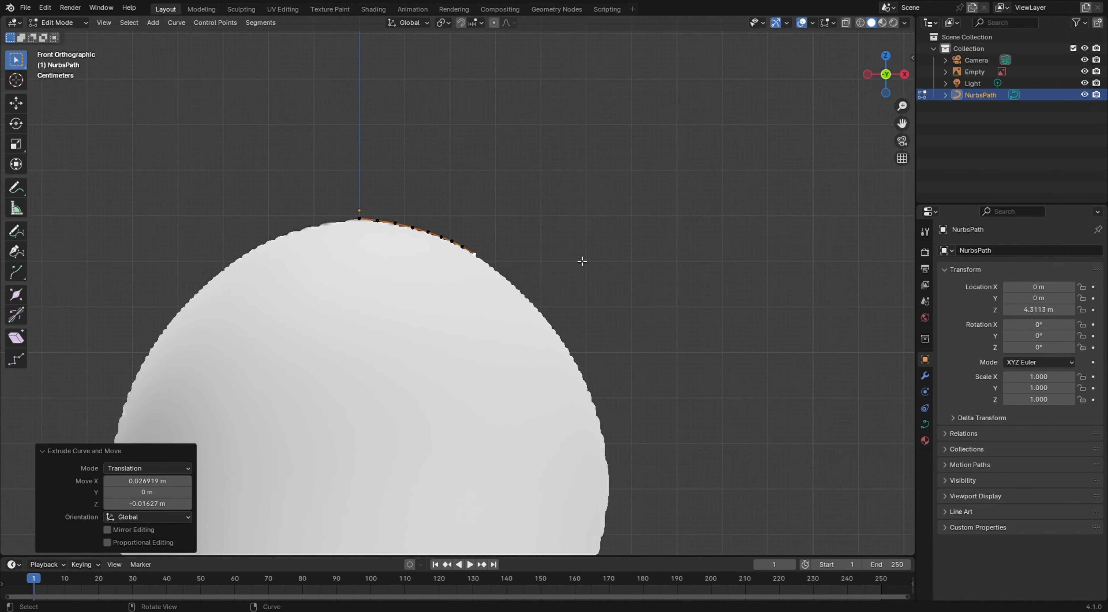
scroll(582, 261, "up", 1)
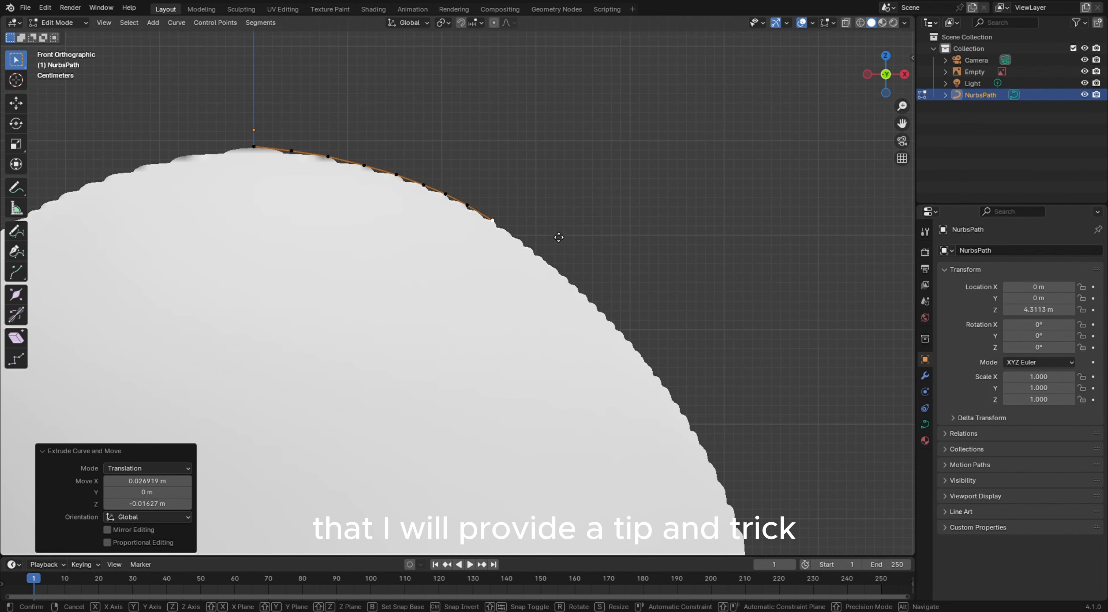
key("g")
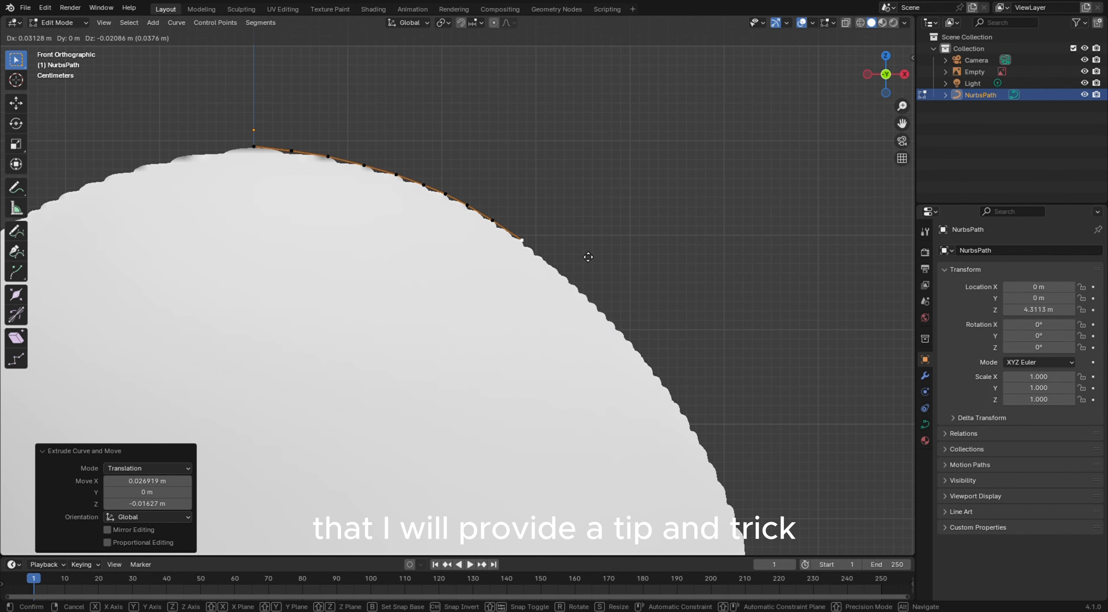
left_click(588, 257)
key("e")
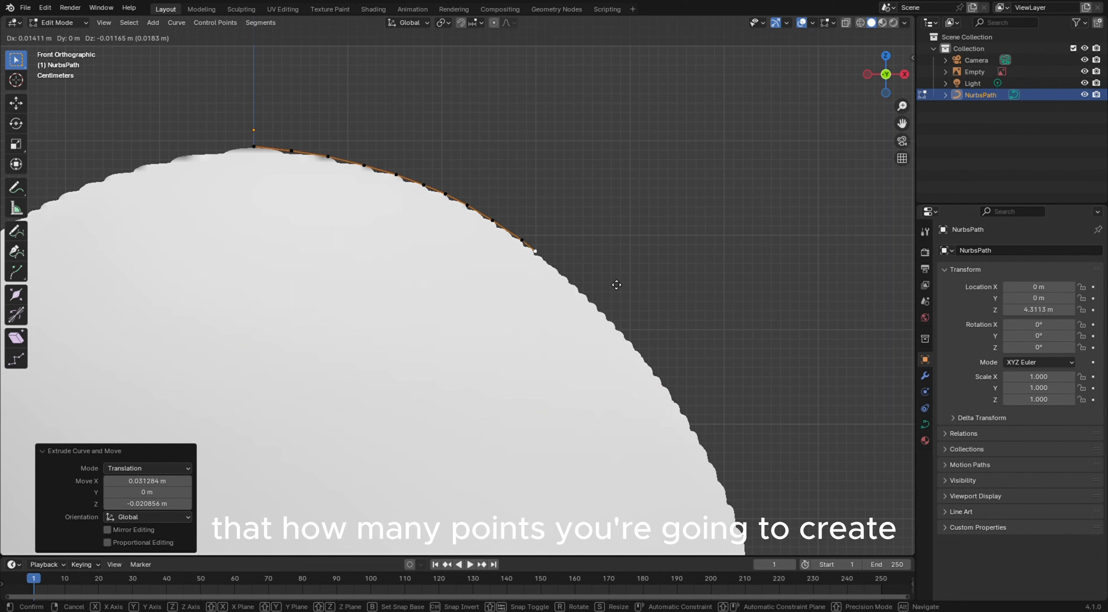
left_click(624, 292)
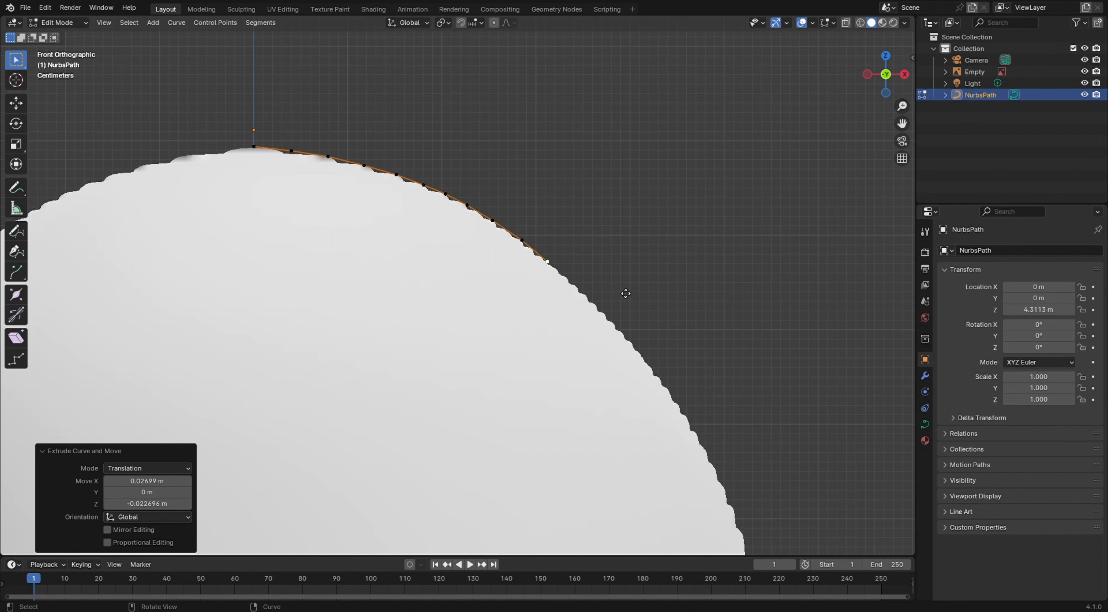
Continue extruding points one at a time down the right side of the pawn's head outline
key("e")
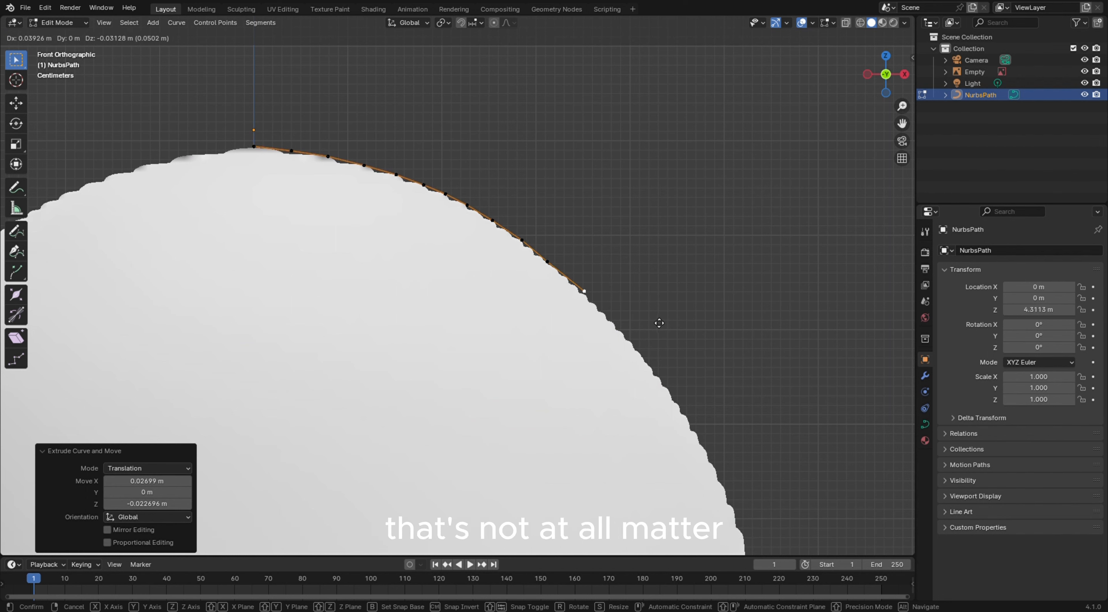
left_click(659, 323)
key("e")
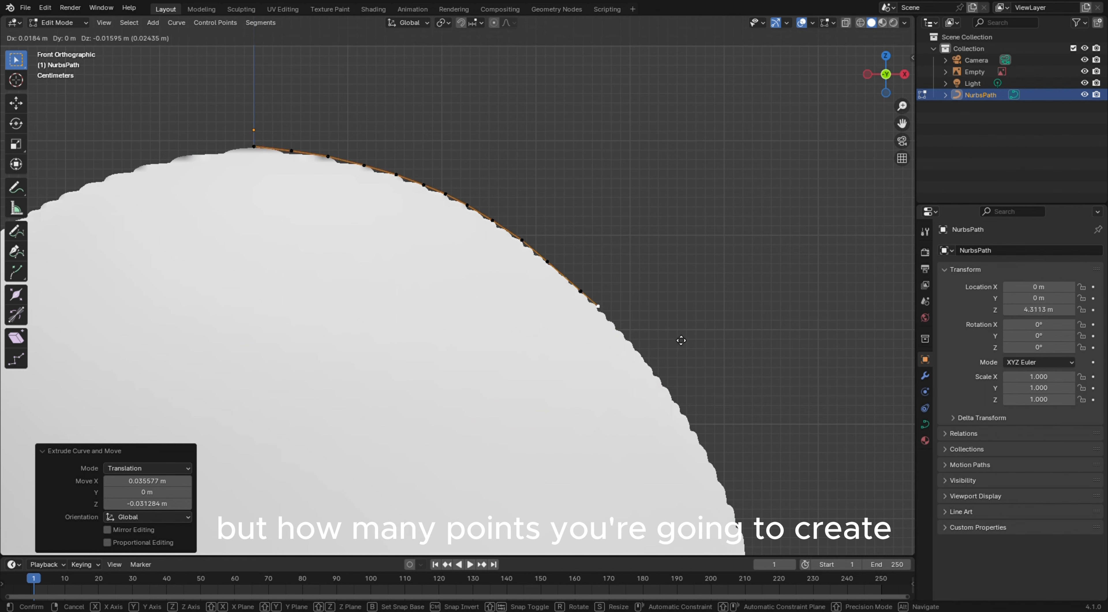
left_click(691, 353)
key("e")
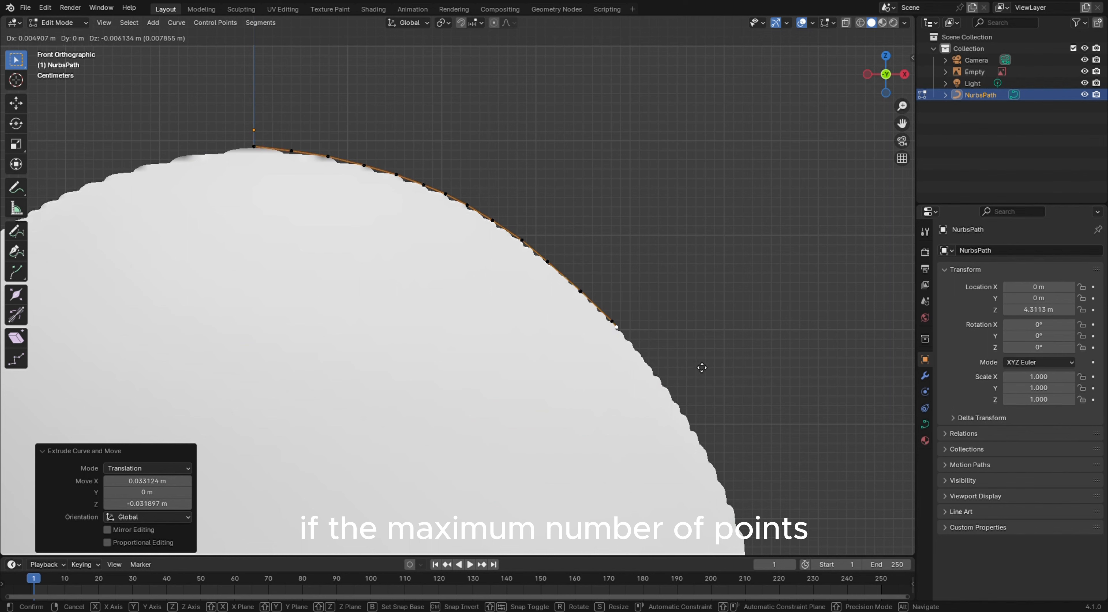
left_click(722, 389)
key("e")
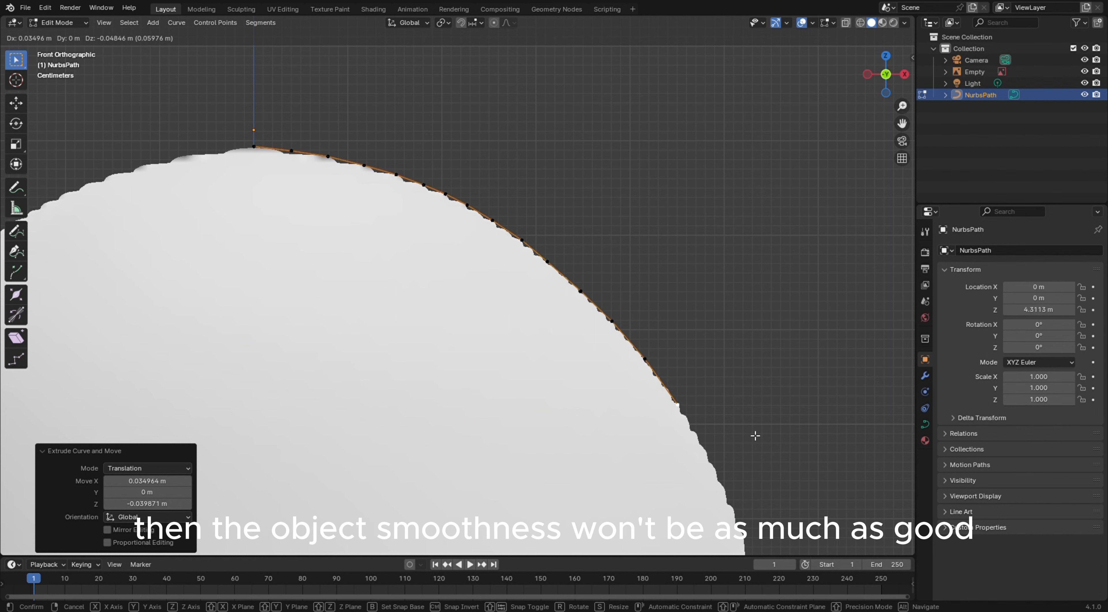
left_click(756, 435)
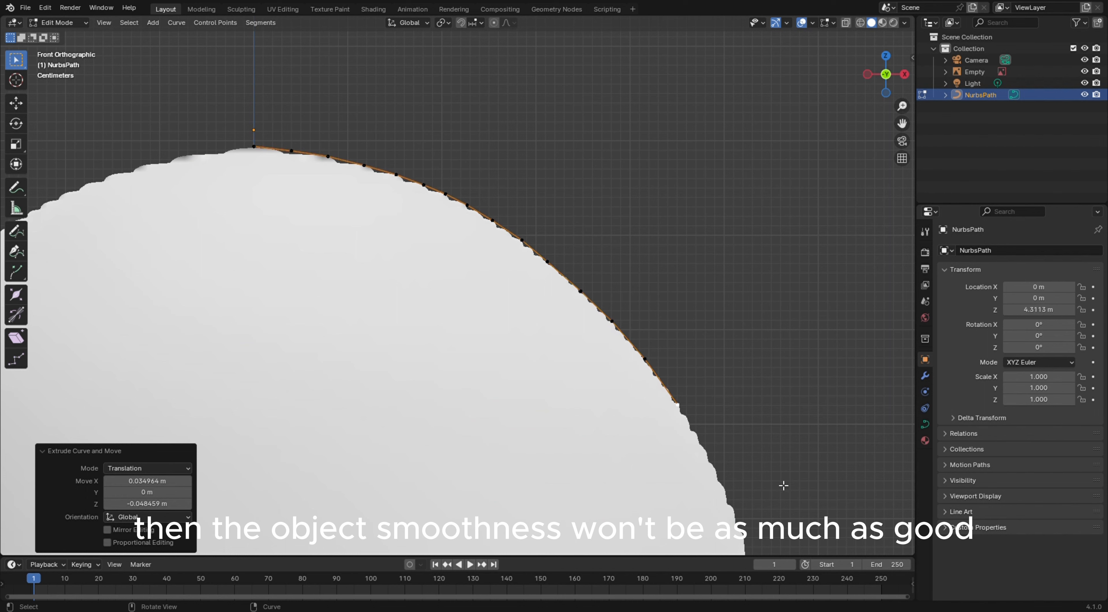
key("e")
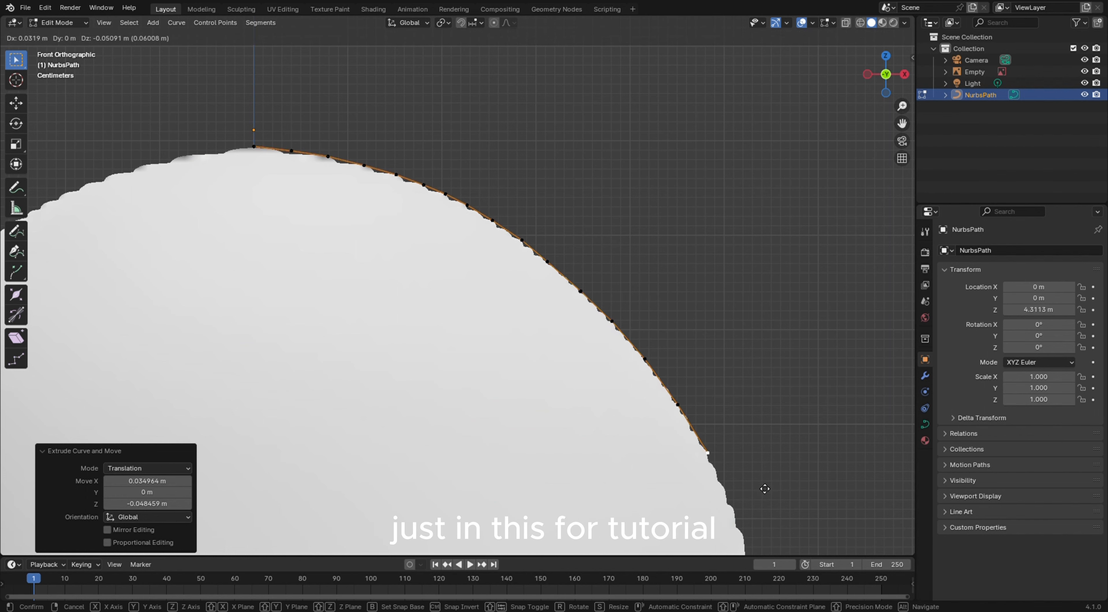
left_click(763, 487)
key("e")
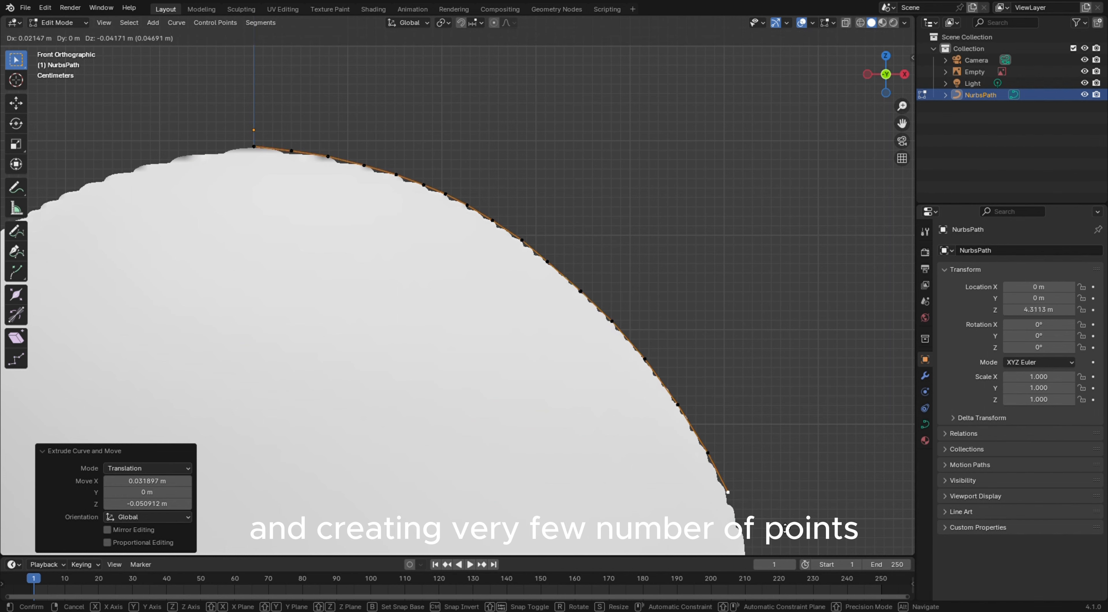
left_click(782, 529)
key("e")
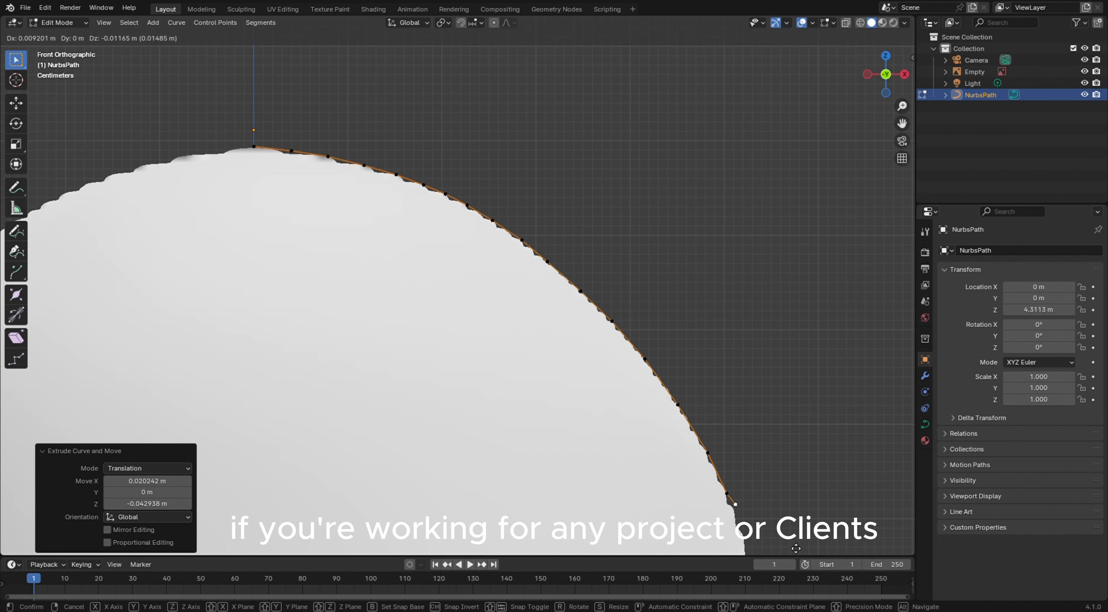
left_click(796, 30)
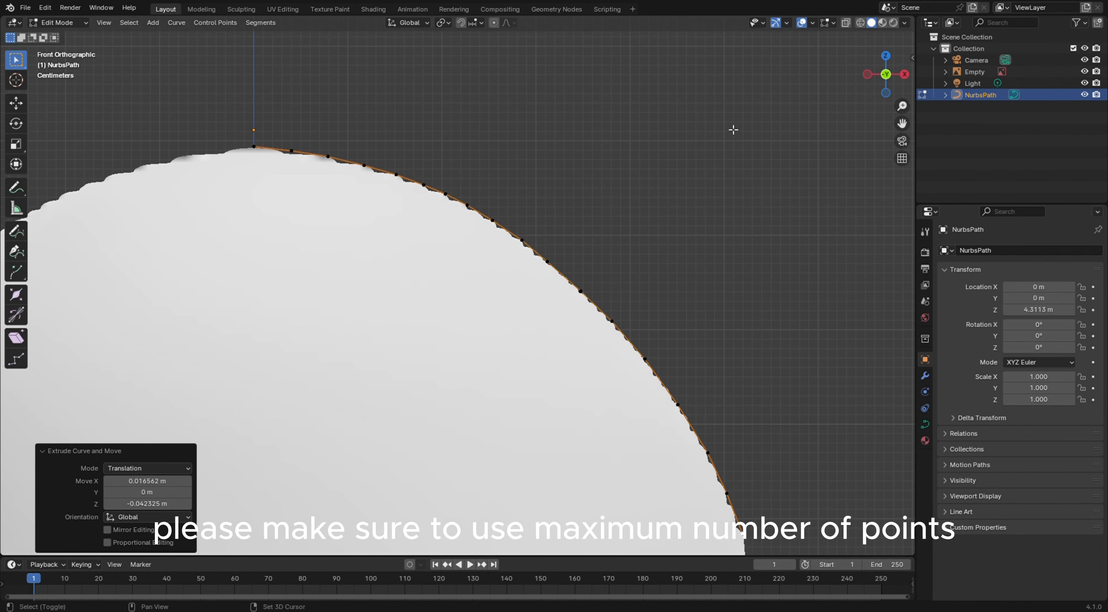
Extrude more points down the lower right curve of the head, following the reference outline
middle_click_drag(750, 244, 713, 92, "shift")
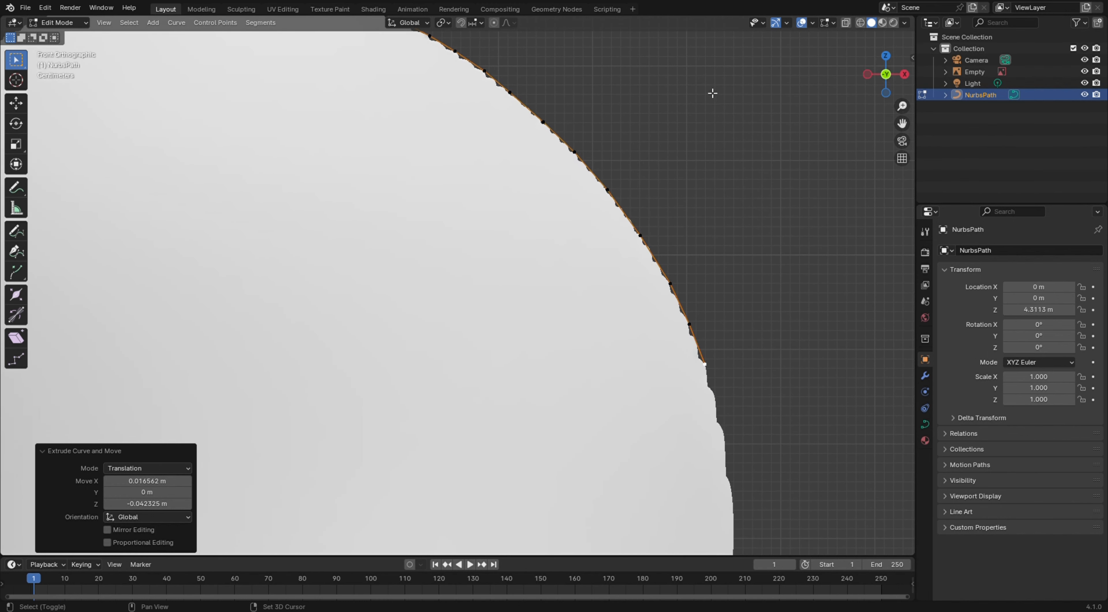
middle_click_drag(774, 280, 756, 124, "shift")
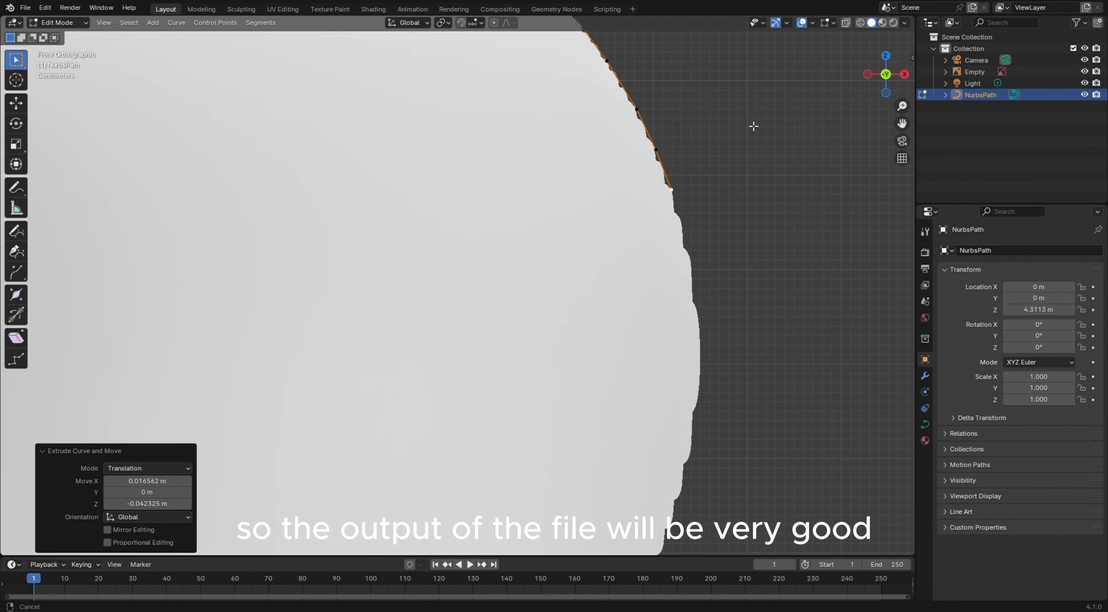
key("e")
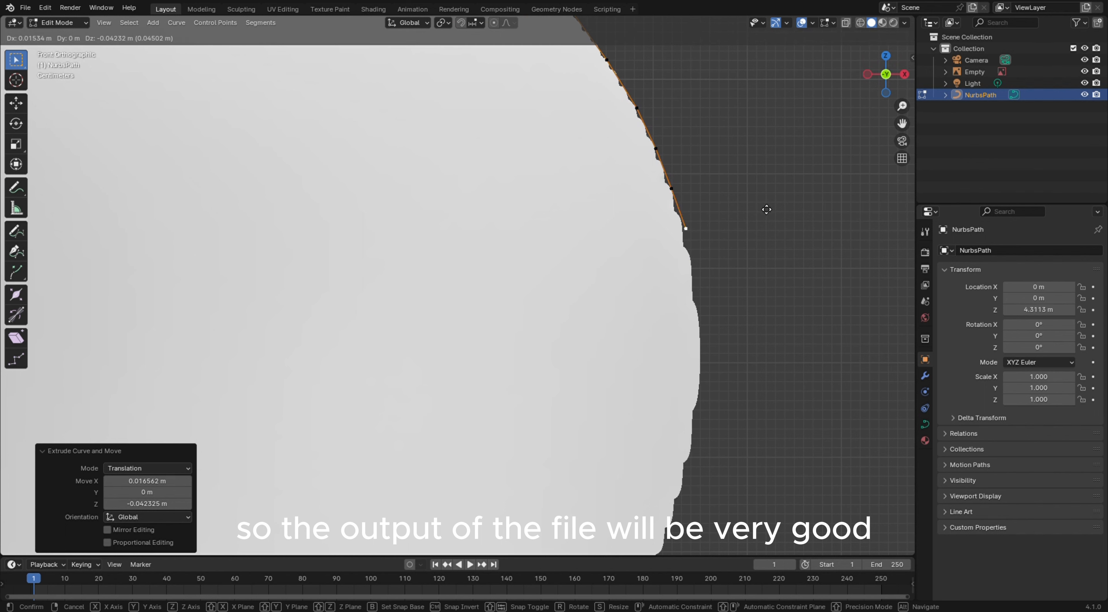
left_click(768, 217)
key("e")
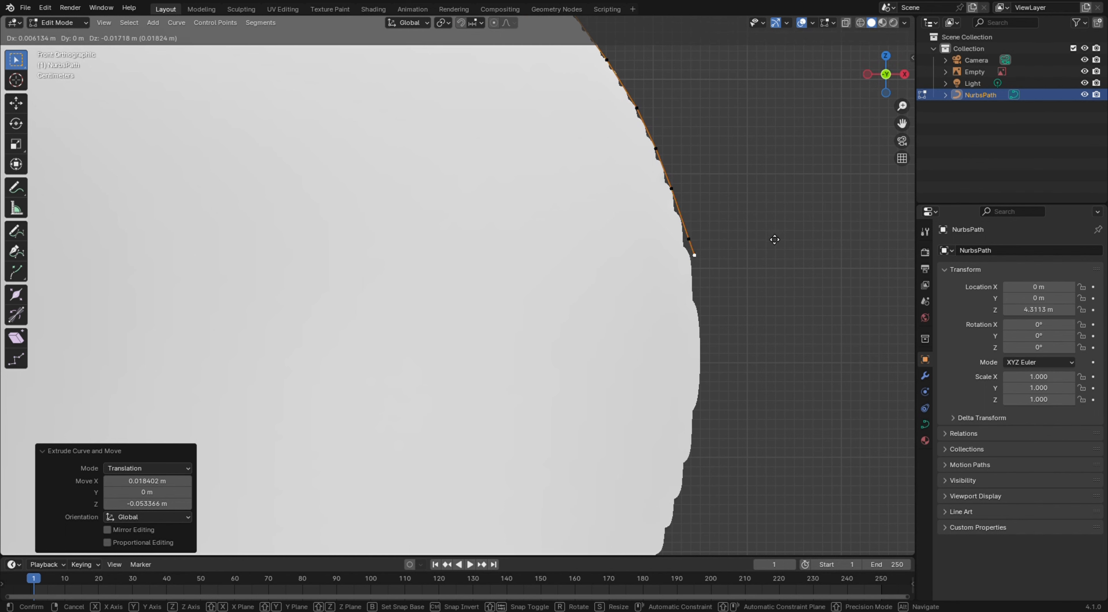
left_click(776, 264)
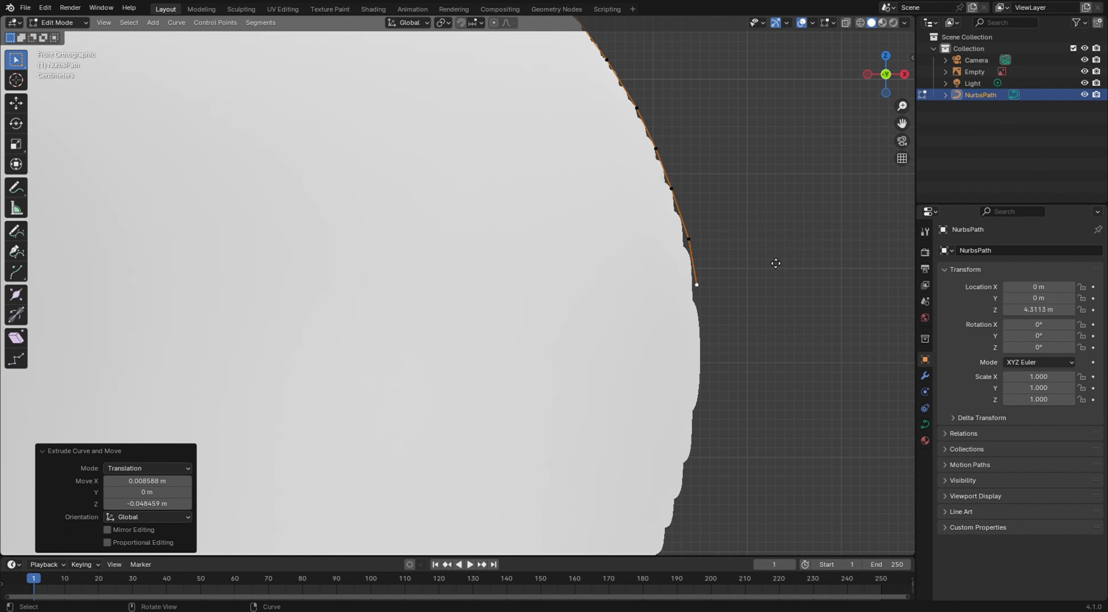
key("e")
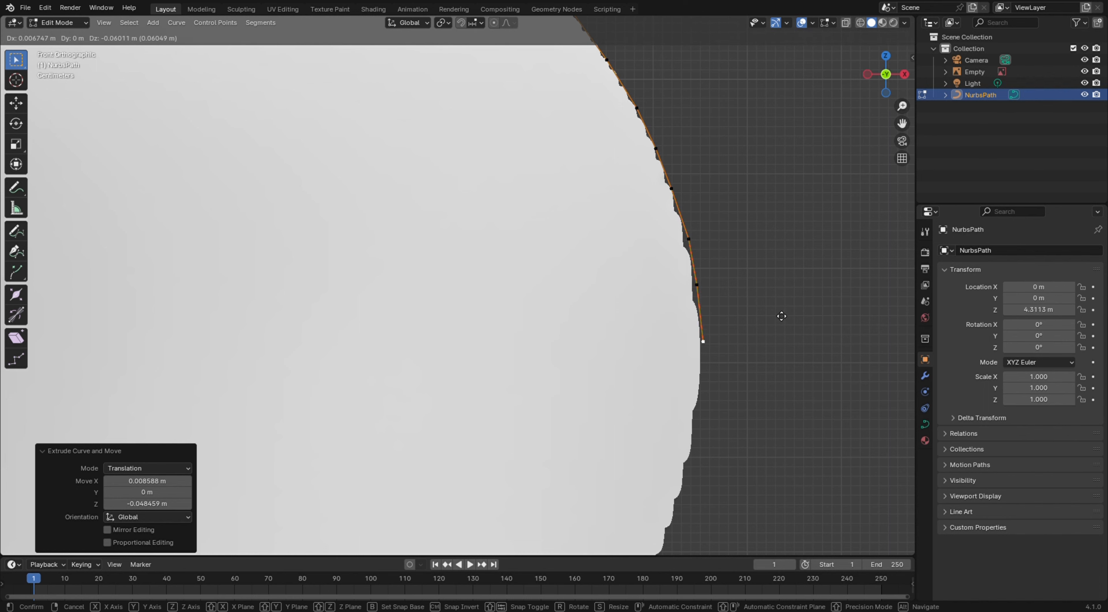
left_click(779, 308)
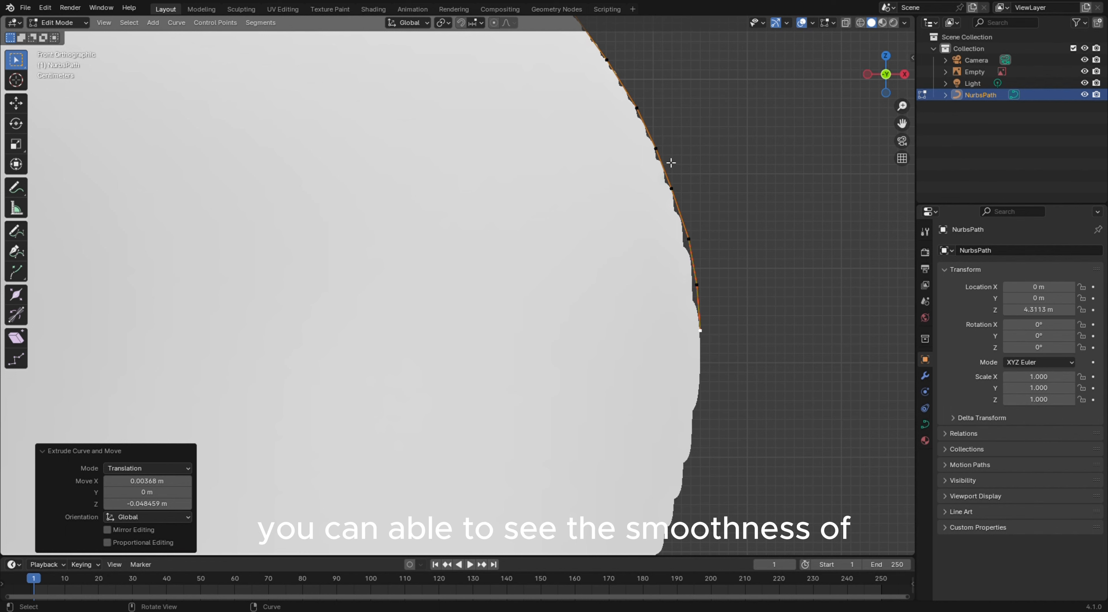
Move a control point on the head's lower curve so it sits on the reference outline
left_click(691, 239)
key("g")
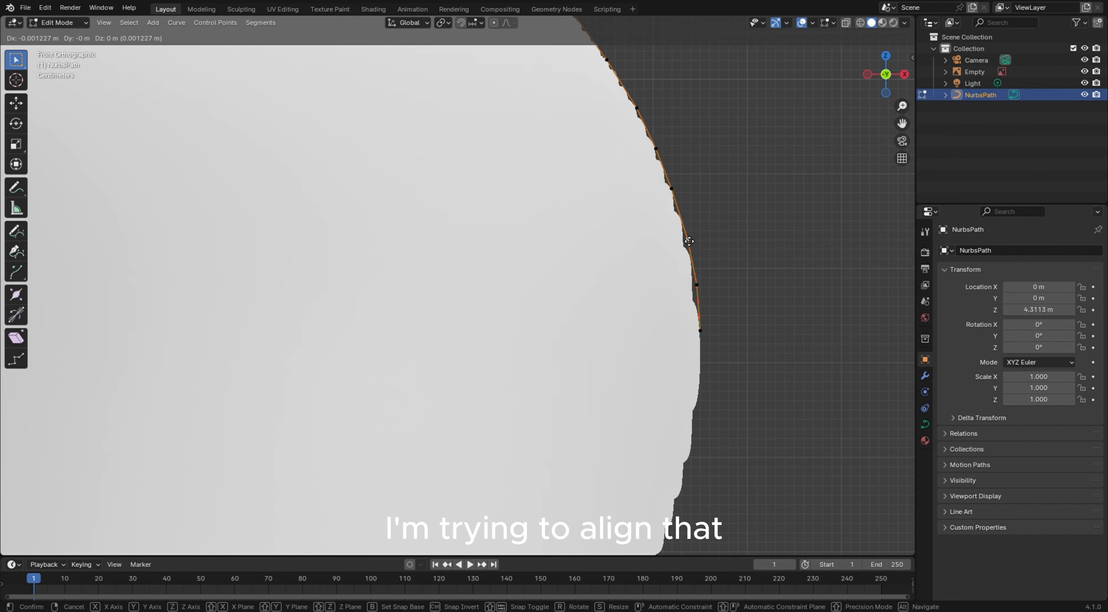
left_click(689, 241)
Reselect the curve's end point and extrude points down the rest of the head's rounded side
left_click(698, 285)
key("f")
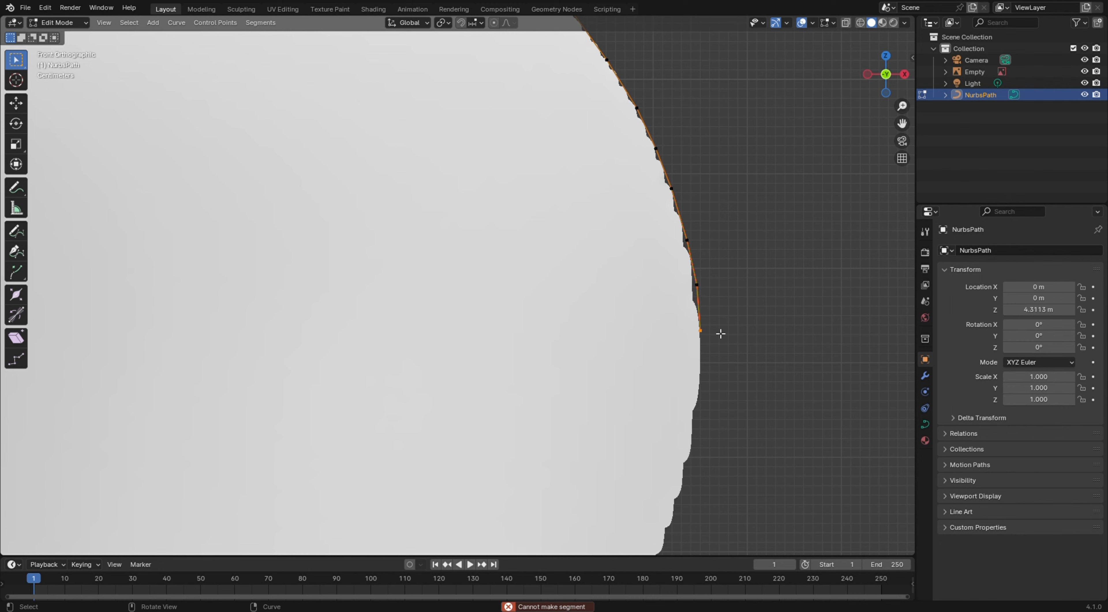
key("e")
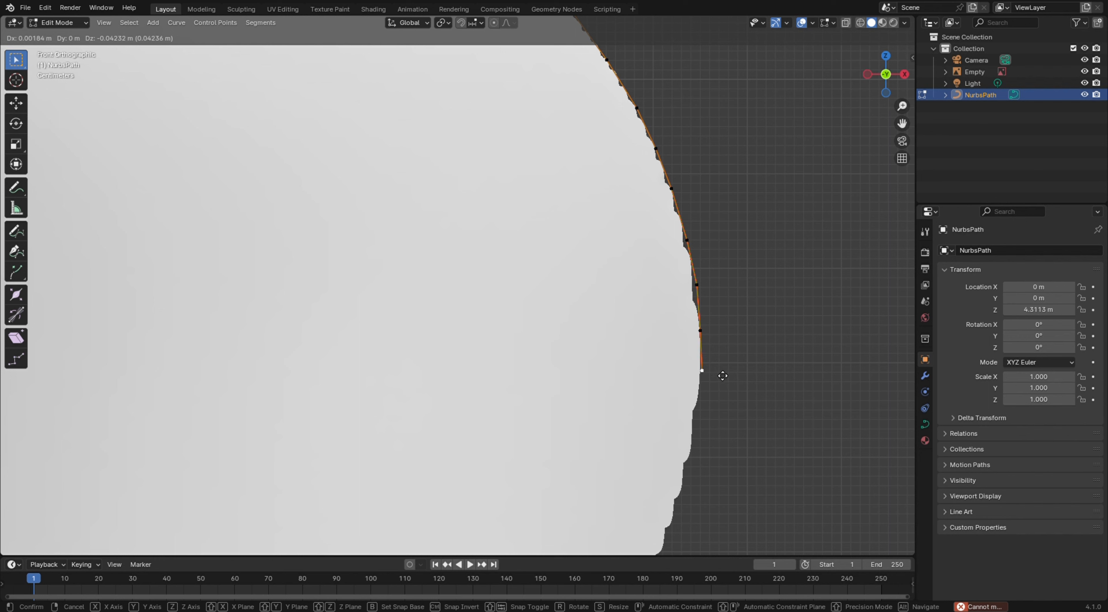
left_click(721, 376)
key("e")
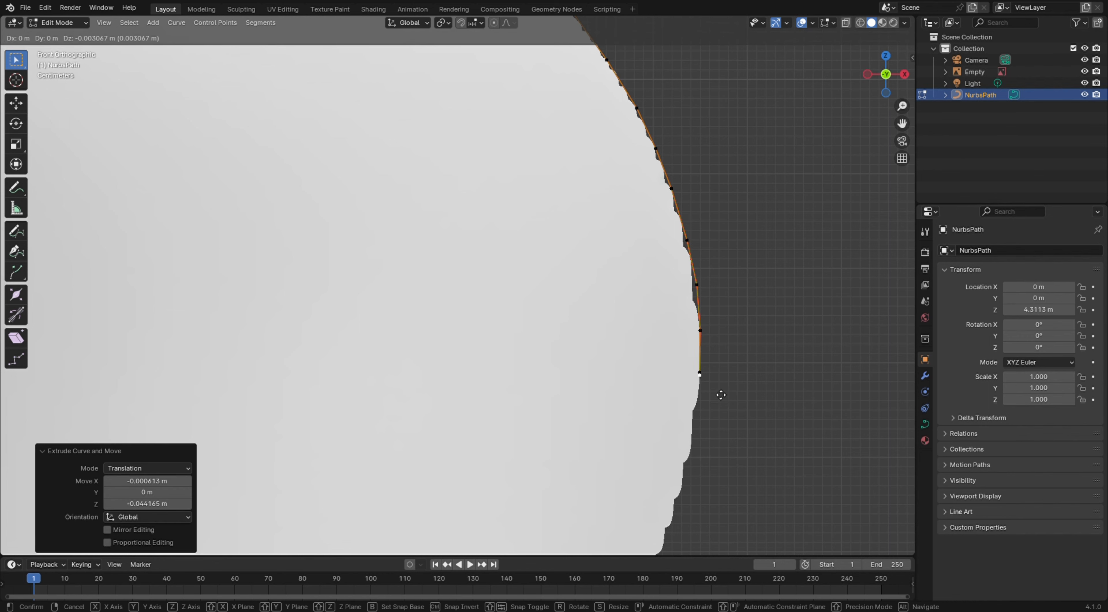
left_click(715, 409)
key("e")
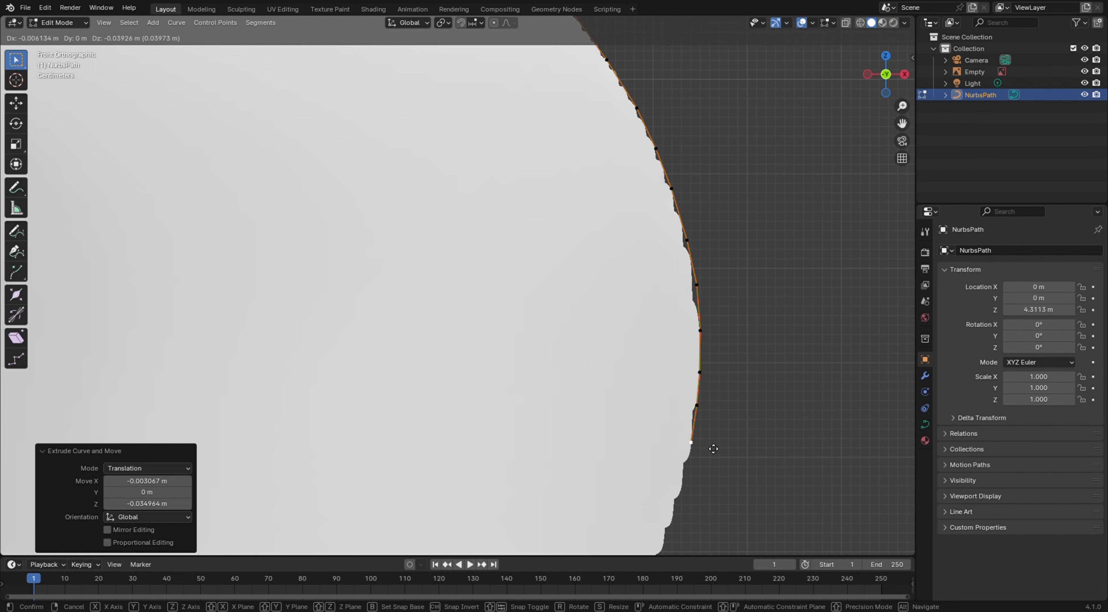
left_click(713, 450)
key("e")
left_click(700, 498)
key("e")
left_click(682, 554)
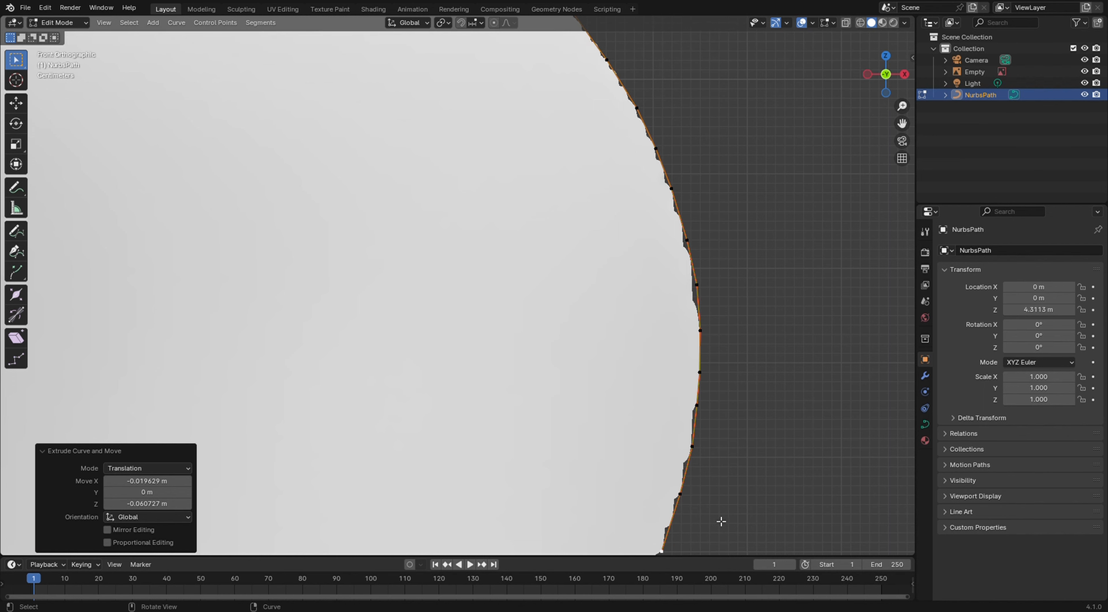
Extrude points along the tapering neck below the head down to where it meets the collar
middle_click_drag(722, 522, 851, 121, "shift")
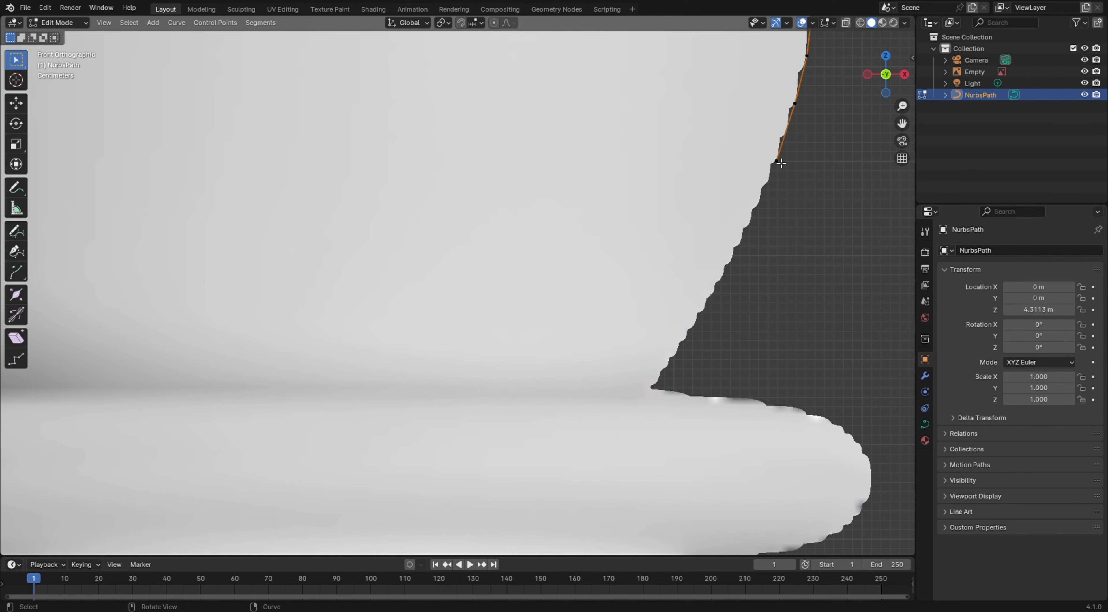
key("e")
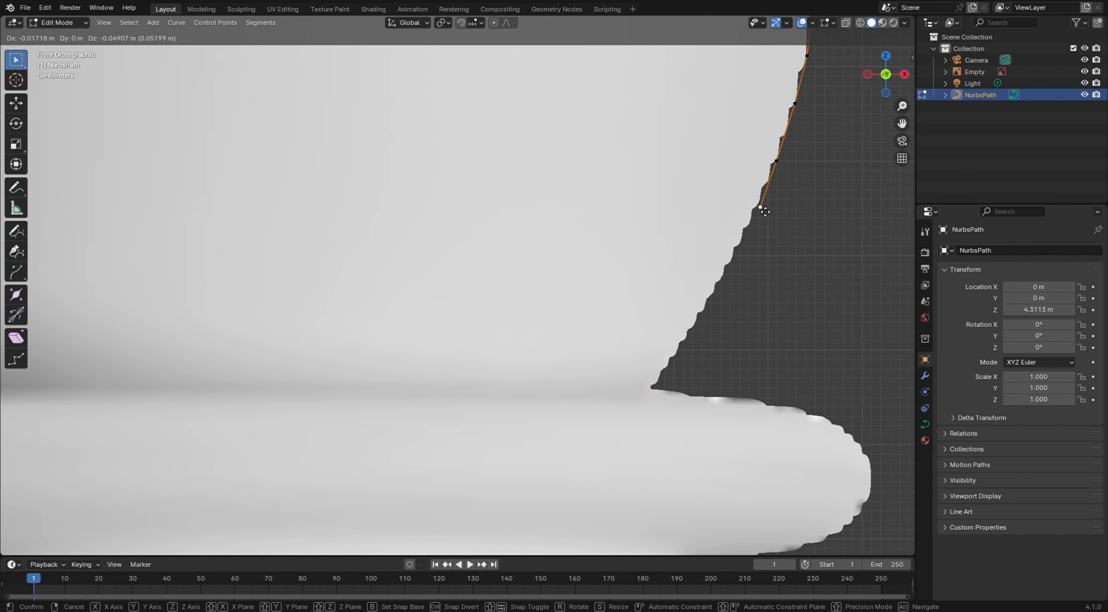
left_click(762, 211)
key("e")
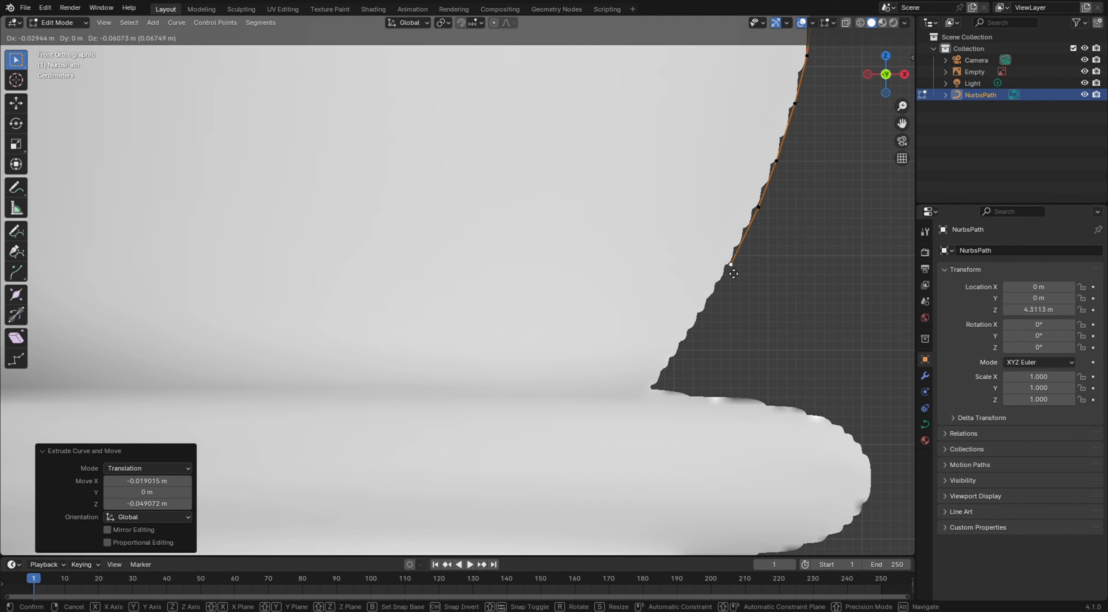
left_click(732, 274)
key("e")
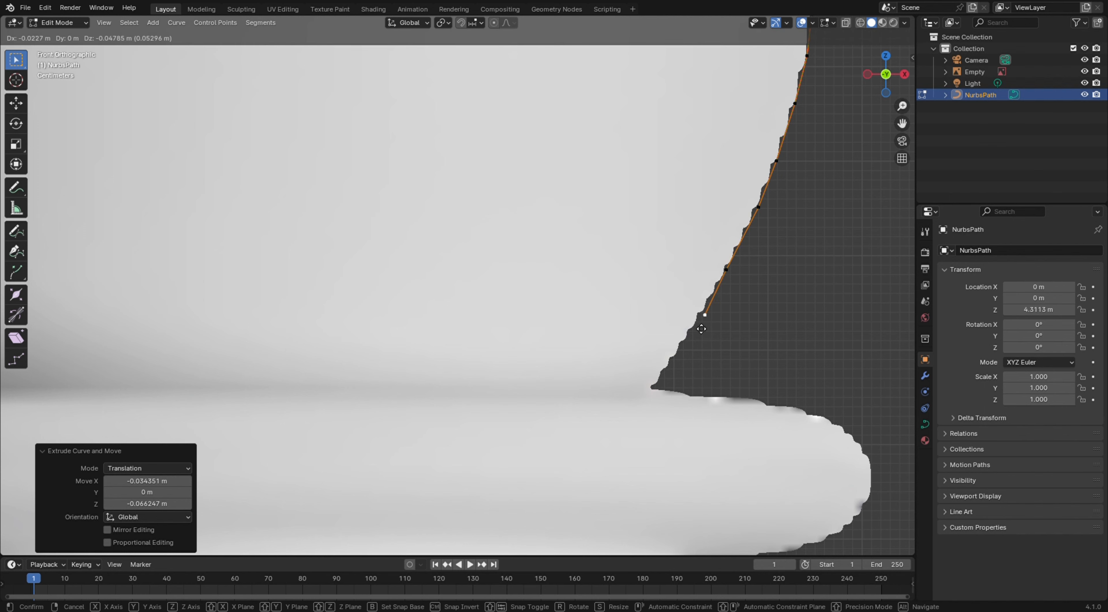
left_click(698, 329)
key("e")
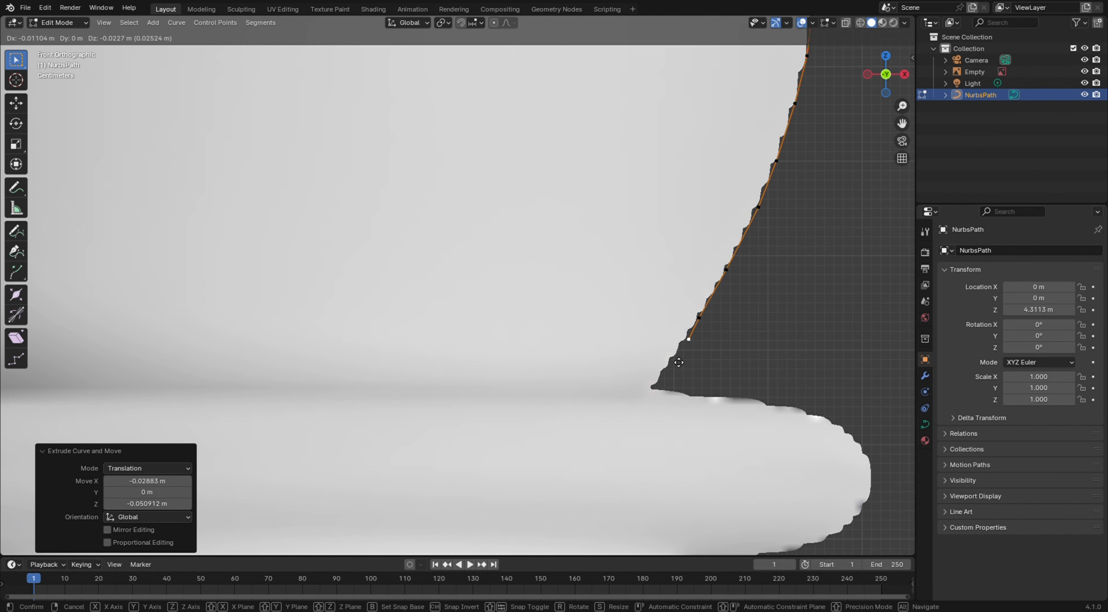
left_click(667, 371)
key("e")
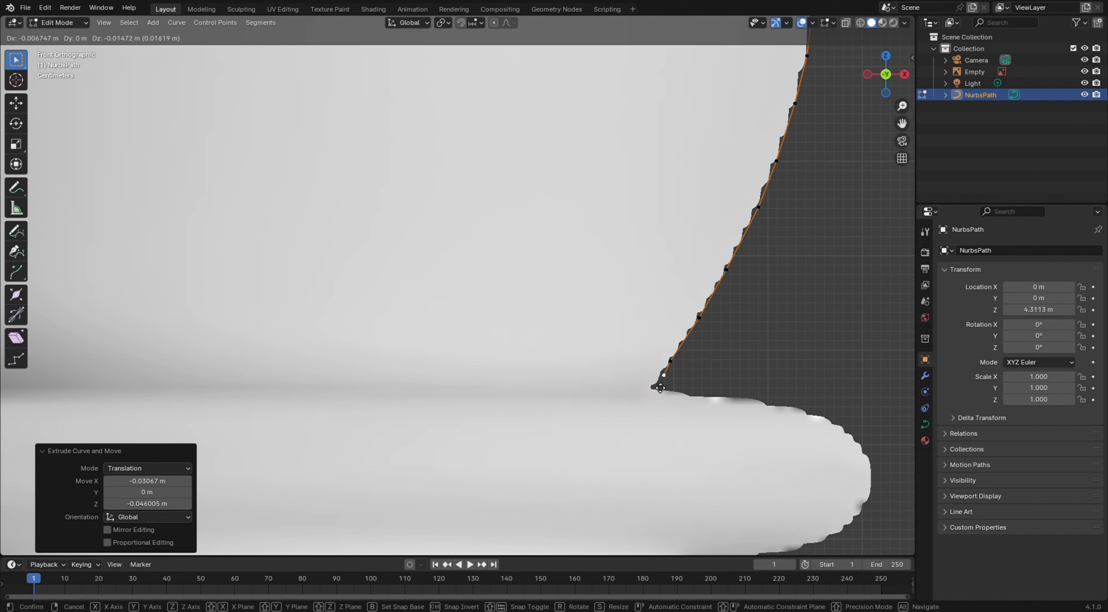
left_click(654, 391)
key("e")
left_click(650, 396)
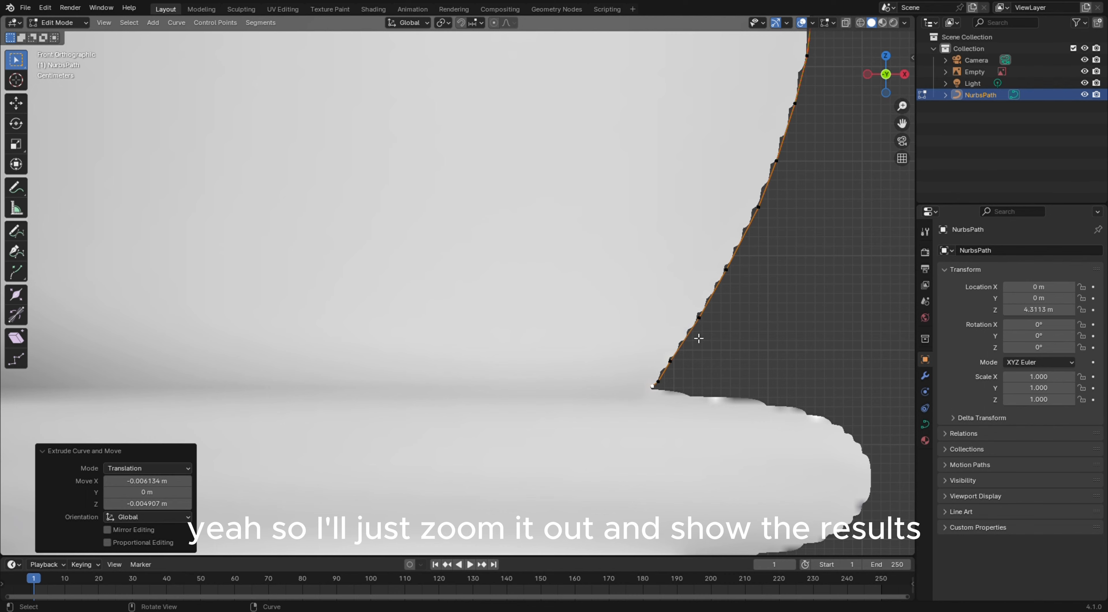
Zoom and pan along the traced head profile to inspect how closely the points follow the reference
scroll(731, 344, "down", 10)
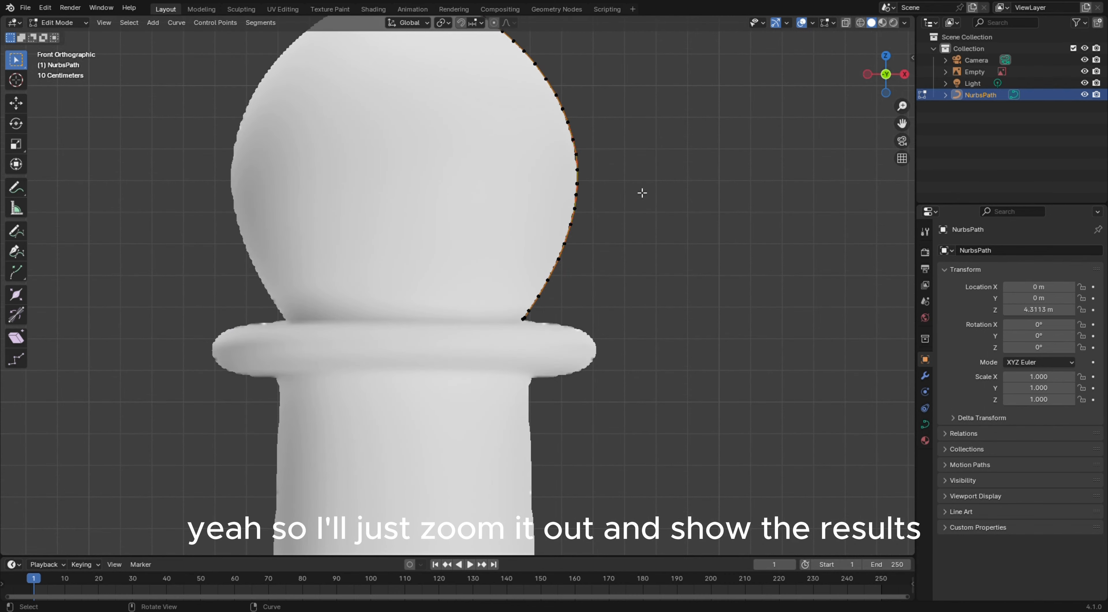
middle_click_drag(630, 135, 722, 179, "shift")
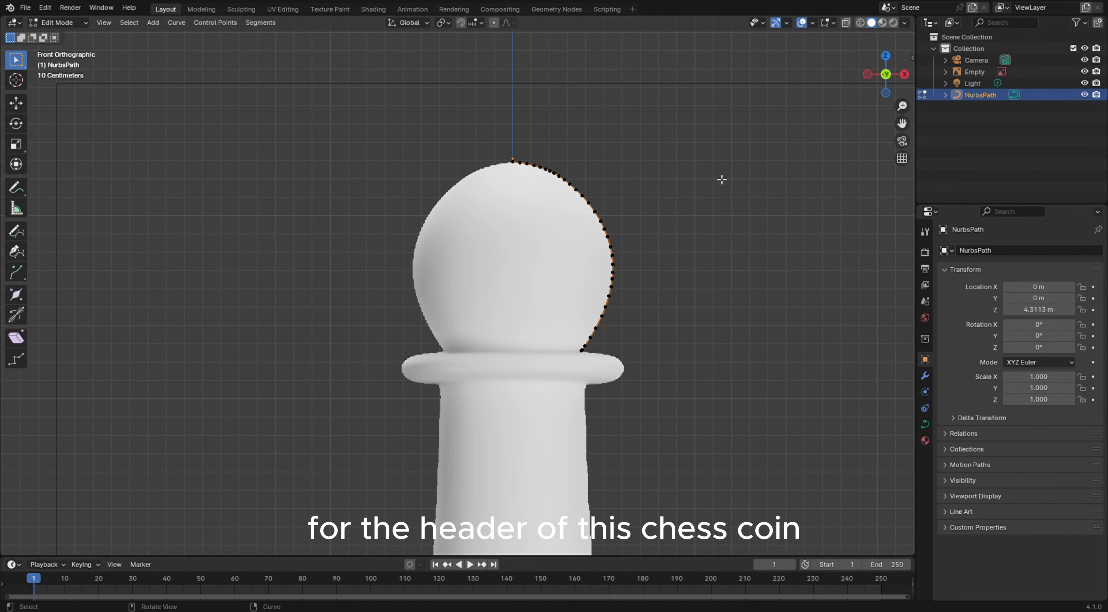
scroll(586, 364, "up", 3)
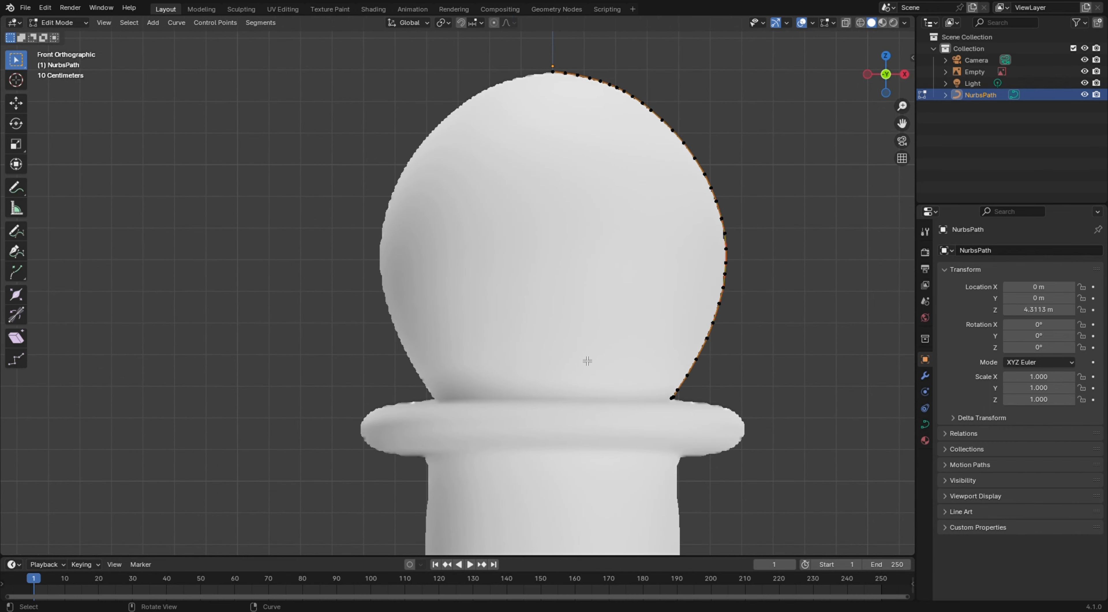
scroll(658, 373, "up", 1)
middle_click_drag(655, 354, 383, 310, "shift")
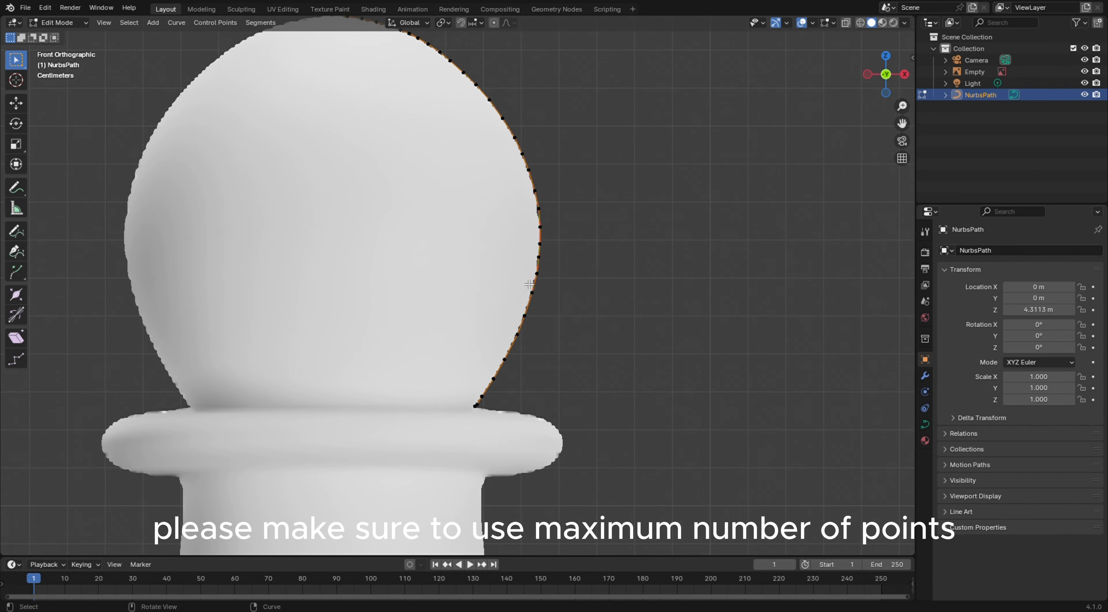
scroll(518, 423, "up", 4)
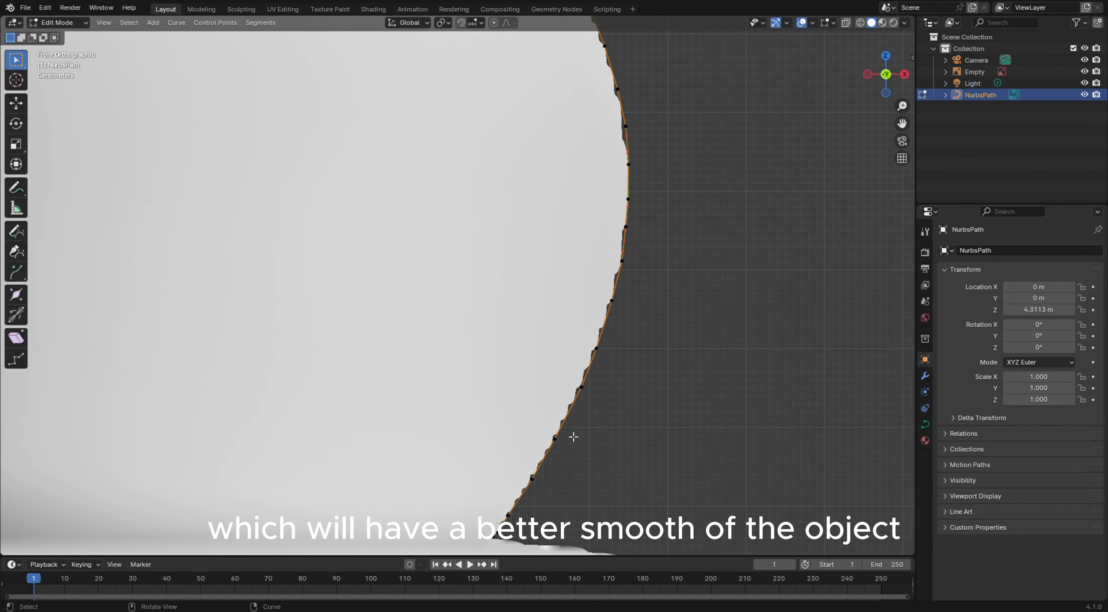
middle_click_drag(594, 418, 497, 190, "shift")
scroll(421, 296, "up", 3)
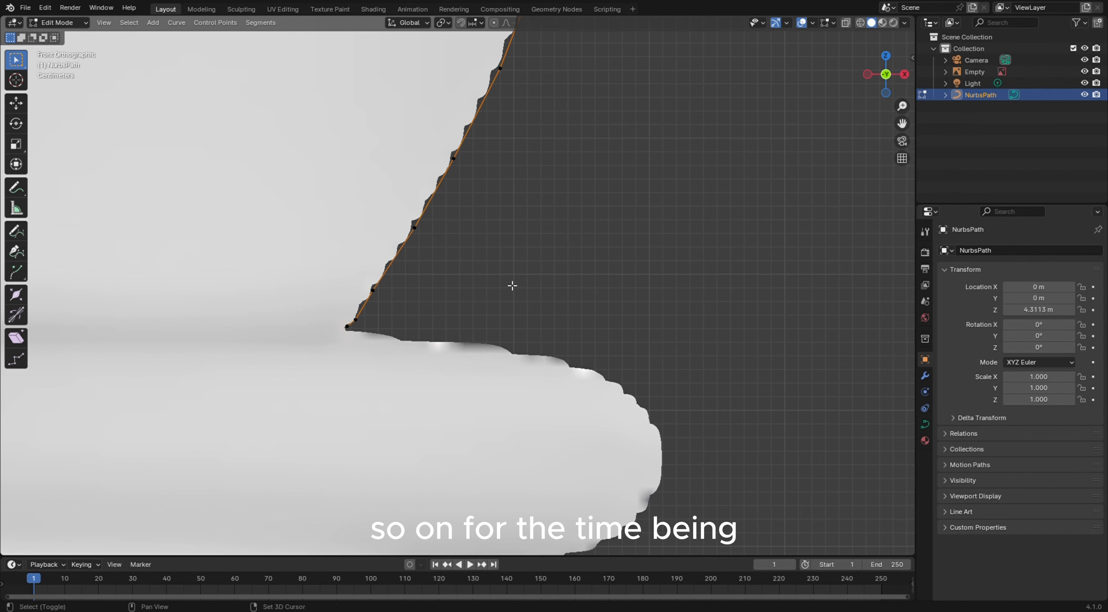
Extrude the first points from the neck's base outward along the top edge of the collar, nudging one onto the outline
scroll(514, 285, "down", 3)
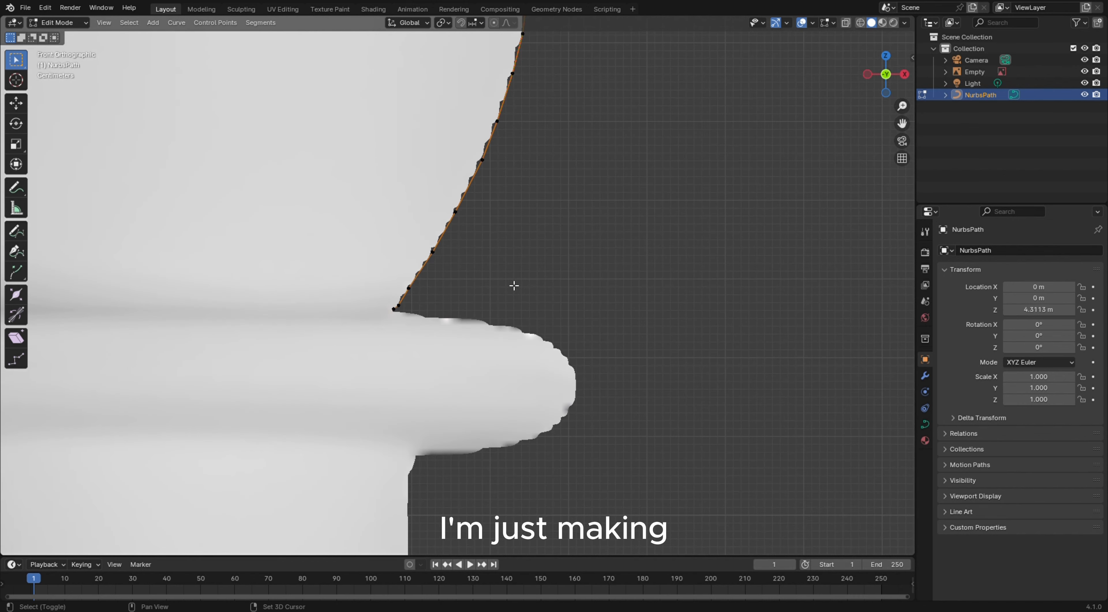
scroll(514, 285, "down", 1)
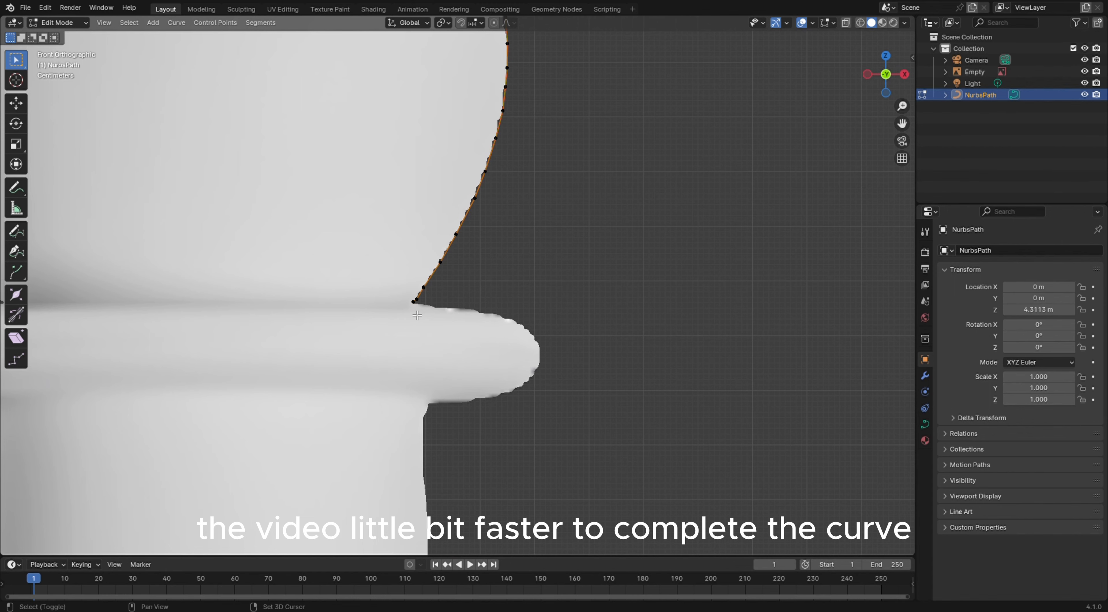
scroll(417, 315, "up", 4)
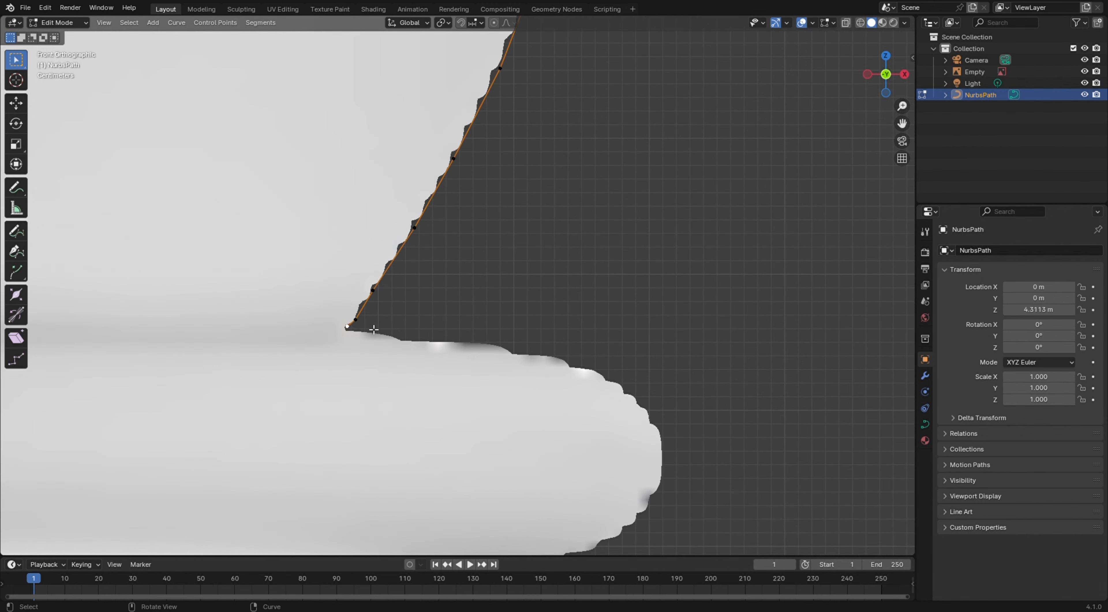
key("e")
left_click(443, 373)
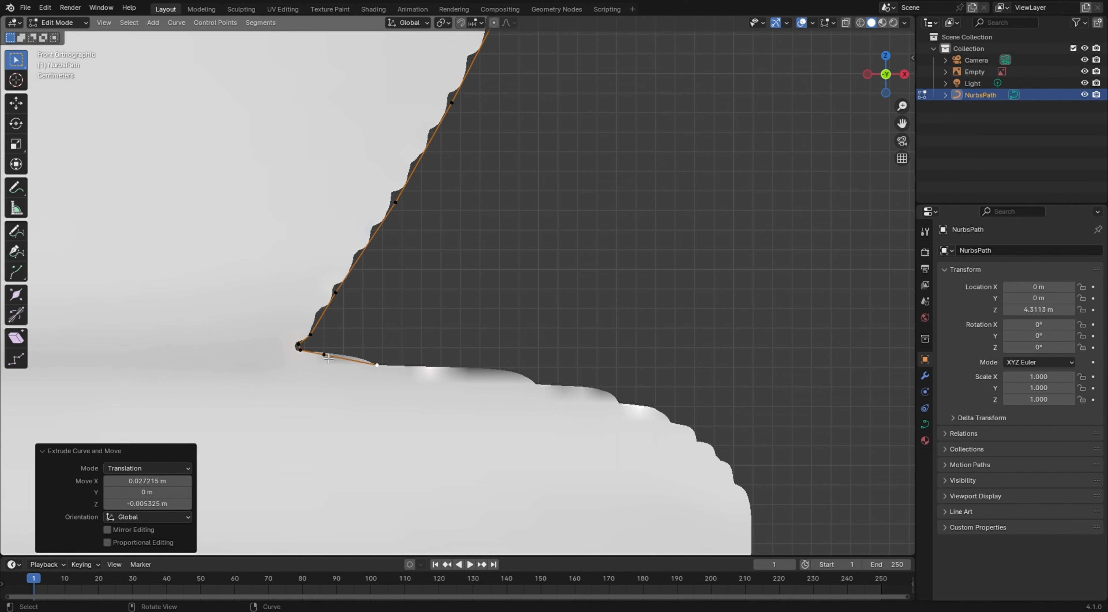
left_click(300, 350)
key("f")
key("g")
left_click(366, 360)
left_click(389, 369)
Continue extruding points along the collar's upper edge toward its outer rim
key("e")
left_click(418, 371)
key("e")
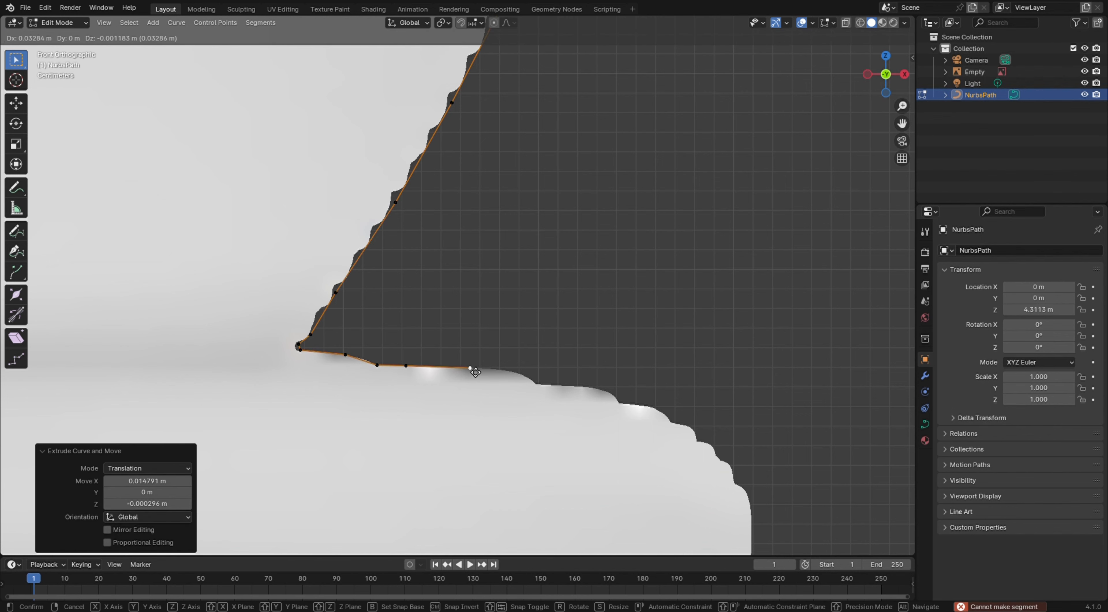
left_click(485, 373)
key("e")
left_click(524, 376)
key("e")
left_click(550, 390)
key("e")
left_click(610, 393)
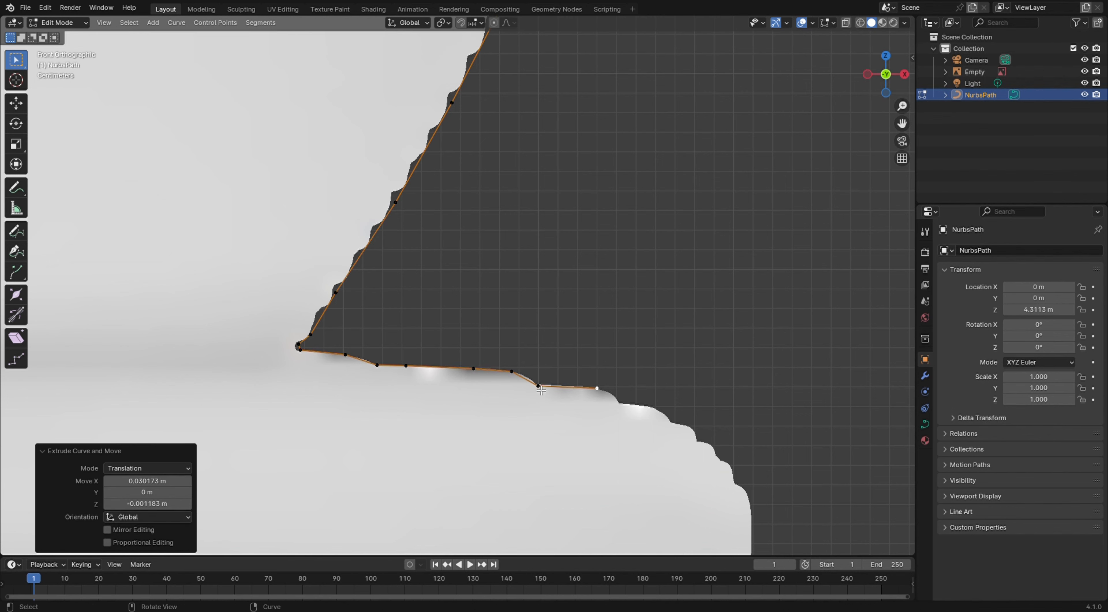
Move a control point on the collar's upper edge so it sits on the reference outline
left_click(551, 389)
key("g")
left_click(550, 390)
Reselect the curve's end point and extrude points down the collar's rounded outer corner
left_click(612, 396)
key("e")
left_click(633, 409)
key("e")
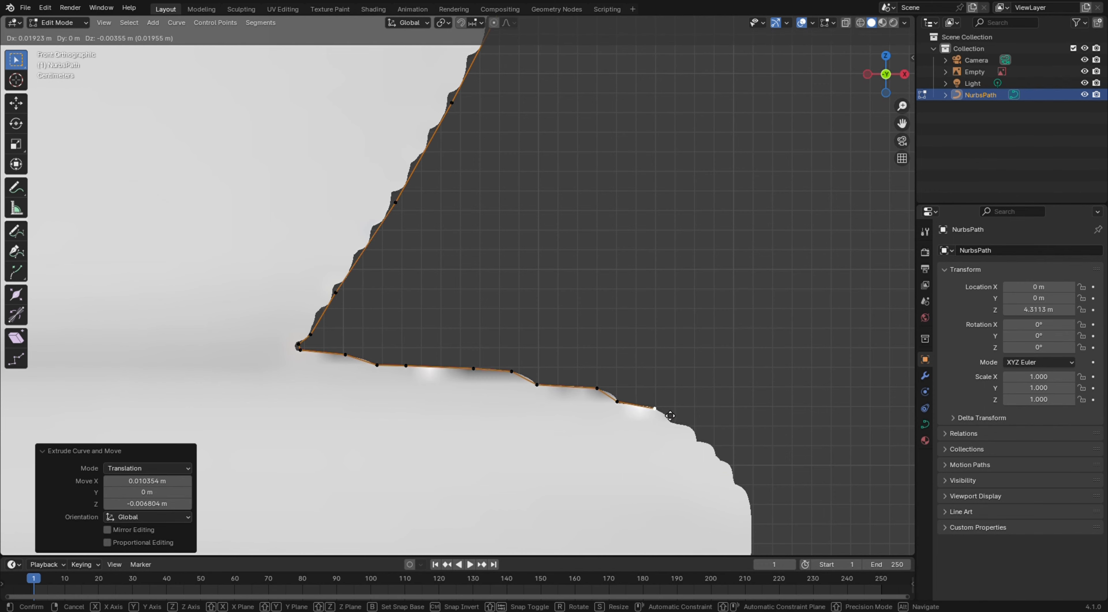
left_click(671, 415)
key("e")
left_click(686, 429)
key("e")
left_click(706, 434)
key("e")
left_click(714, 448)
Extrude points further down the collar's outer side
key("e")
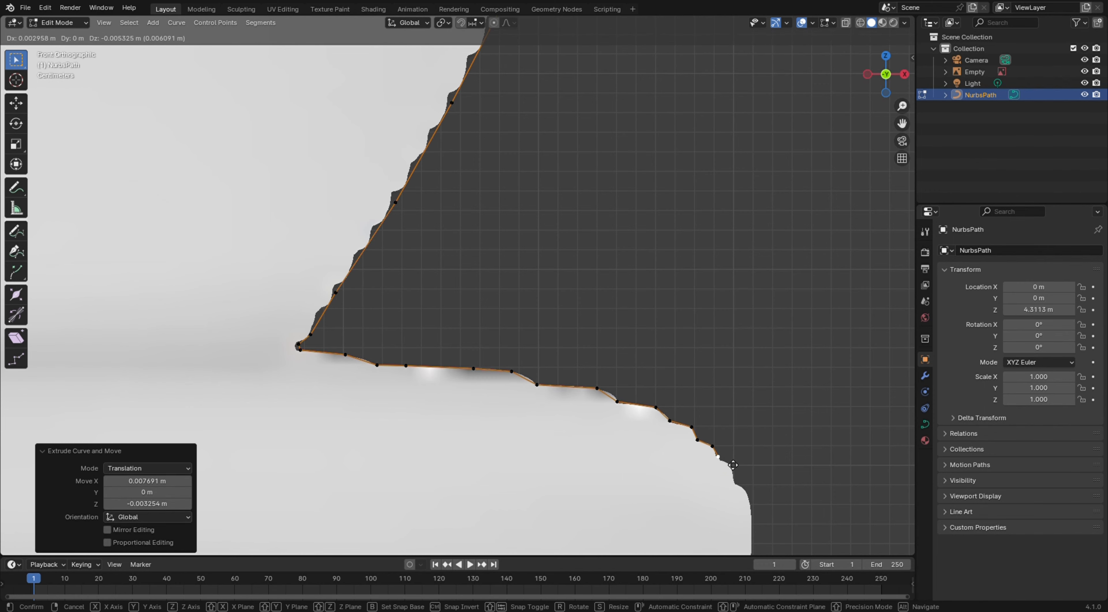
left_click(749, 489)
key("e")
left_click(762, 501)
Extrude points around the lower curve of the collar's rim
key("e")
left_click(765, 524)
left_click(780, 500)
middle_click_drag(823, 500, 803, 135, "shift")
key("e")
left_click(757, 189)
key("e")
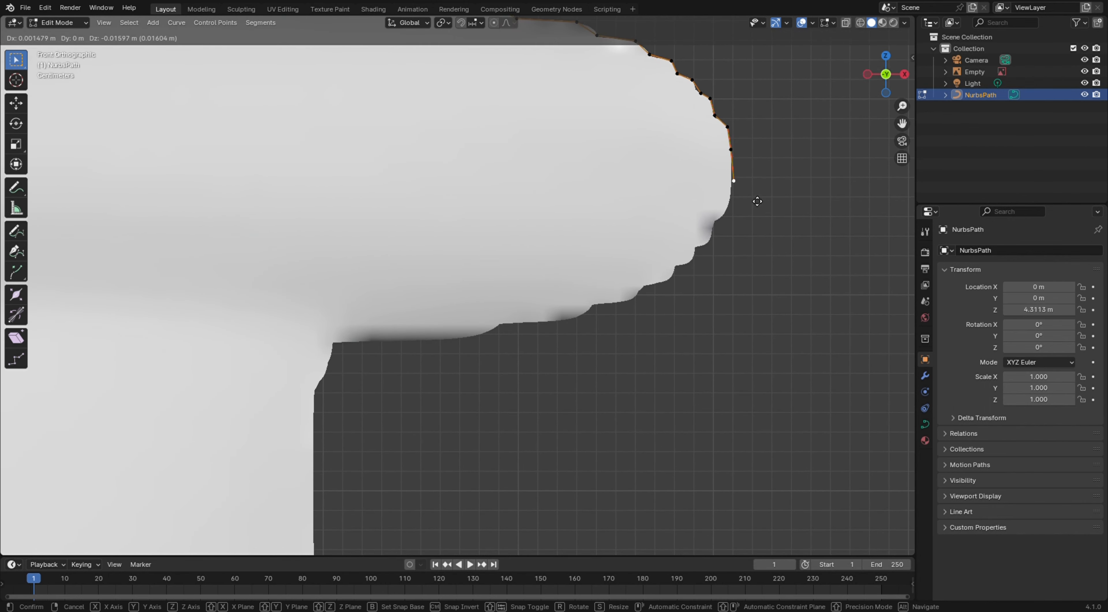
left_click(744, 226)
key("e")
left_click(719, 263)
Extrude points inward along the underside of the collar
key("e")
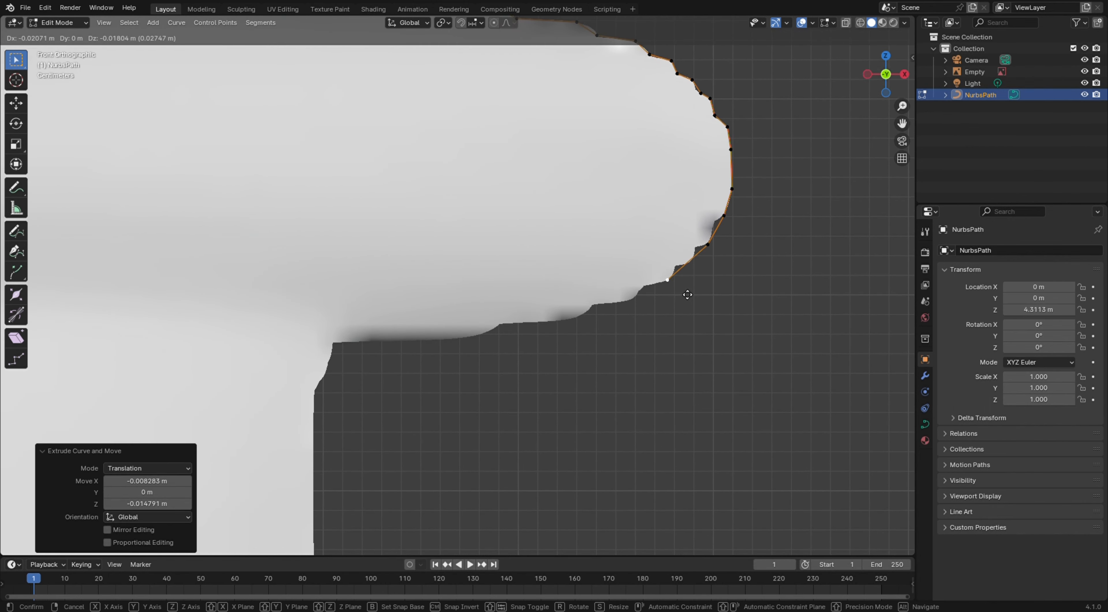
left_click(680, 296)
key("e")
left_click(639, 317)
key("e")
left_click(570, 338)
key("e")
left_click(483, 346)
Continue extruding along the collar's underside to where it meets the body below
key("e")
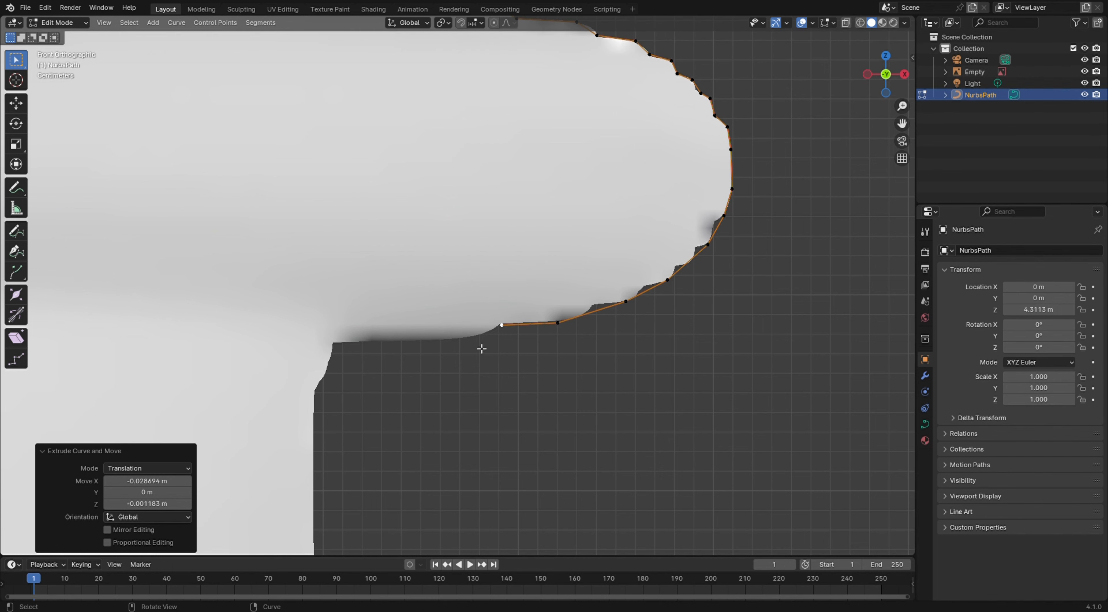
left_click(458, 350)
key("e")
left_click(373, 360)
key("e")
left_click(314, 361)
Extrude points down the body's side just below the collar
key("e")
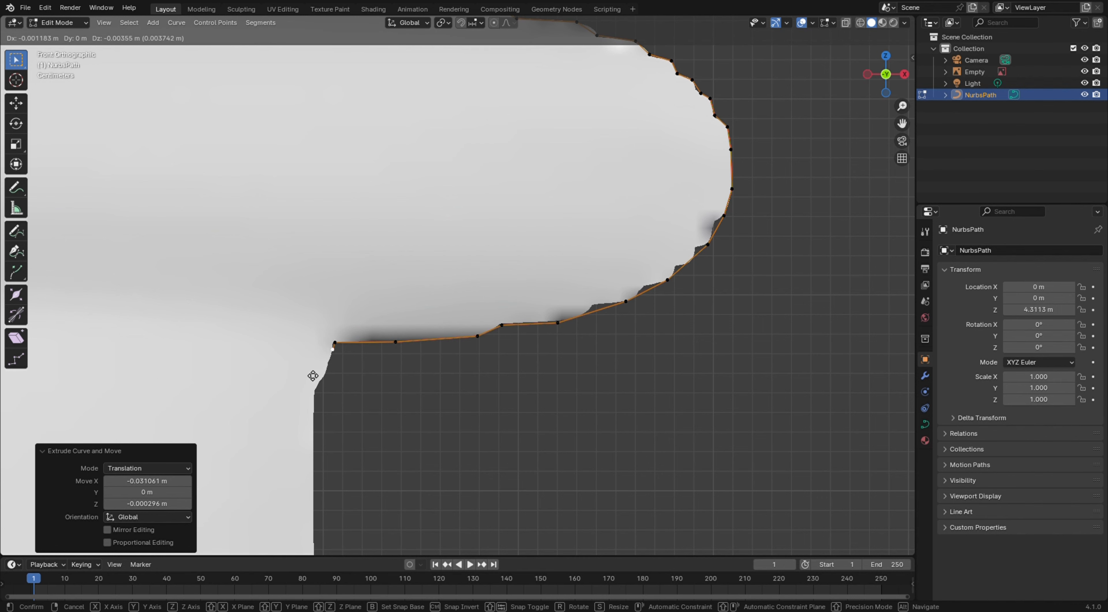
left_click(303, 397)
key("e")
left_click(290, 426)
key("e")
left_click(292, 503)
Extrude more points further down the body's side
key("e")
left_click(301, 546)
middle_click_drag(462, 426, 533, 136, "shift")
key("e")
left_click(415, 147)
key("e")
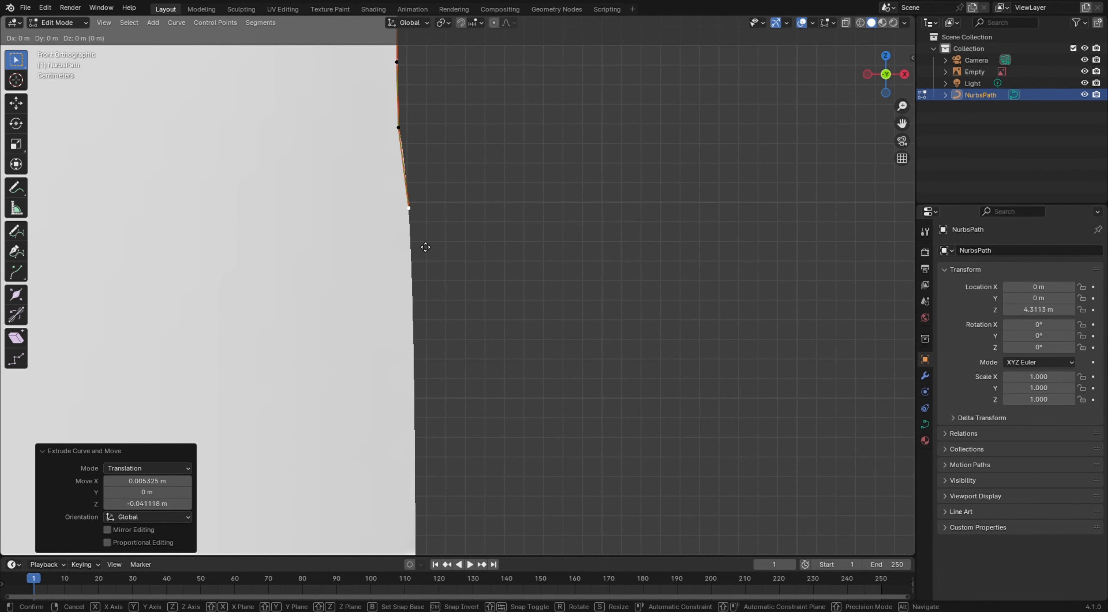
left_click(426, 226)
key("e")
left_click(430, 322)
Keep extruding points down the nearly vertical side of the body
key("e")
left_click(441, 514)
middle_click_drag(443, 522, 521, 107, "shift")
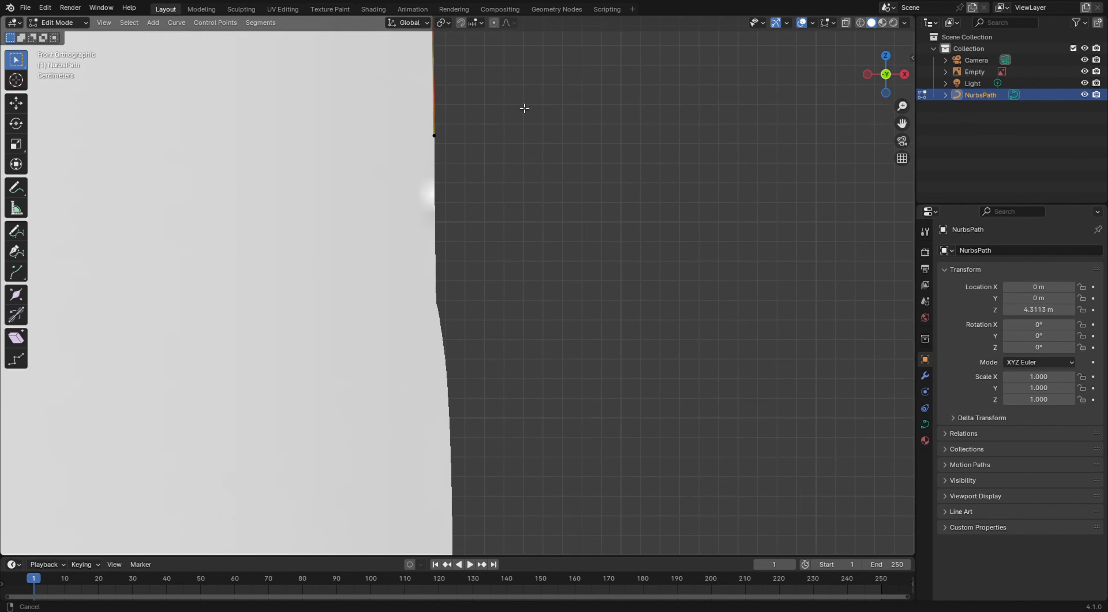
key("e")
left_click(444, 231)
key("e")
left_click(452, 346)
key("e")
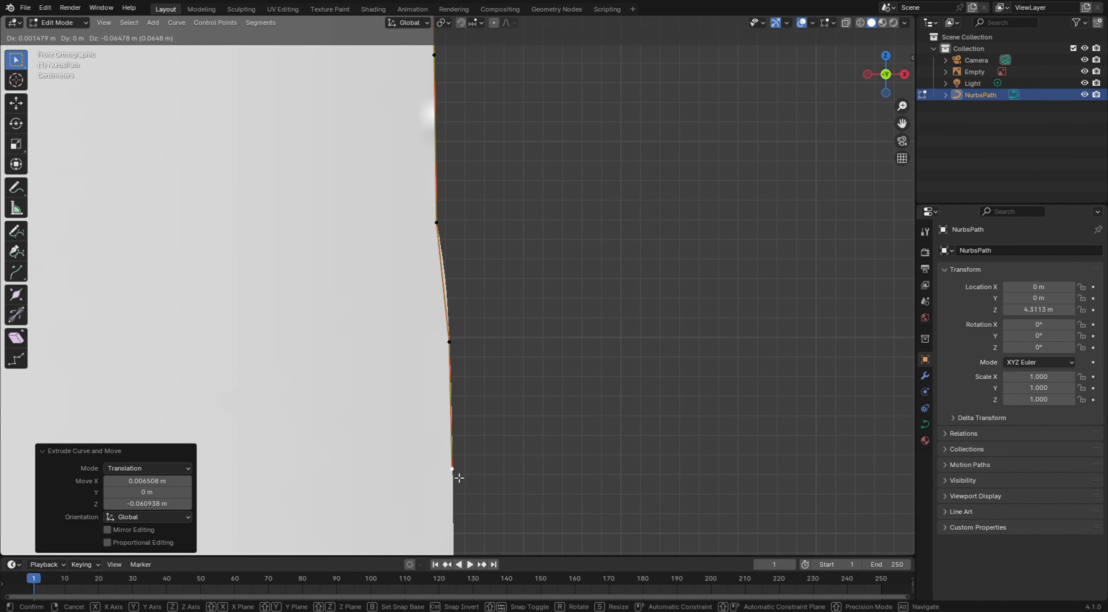
left_click(455, 470)
key("e")
left_click(455, 542)
Reselect the curve's end point and extrude points where the body's side starts curving outward
left_click(557, 395)
middle_click_drag(559, 519, 559, 448, "shift")
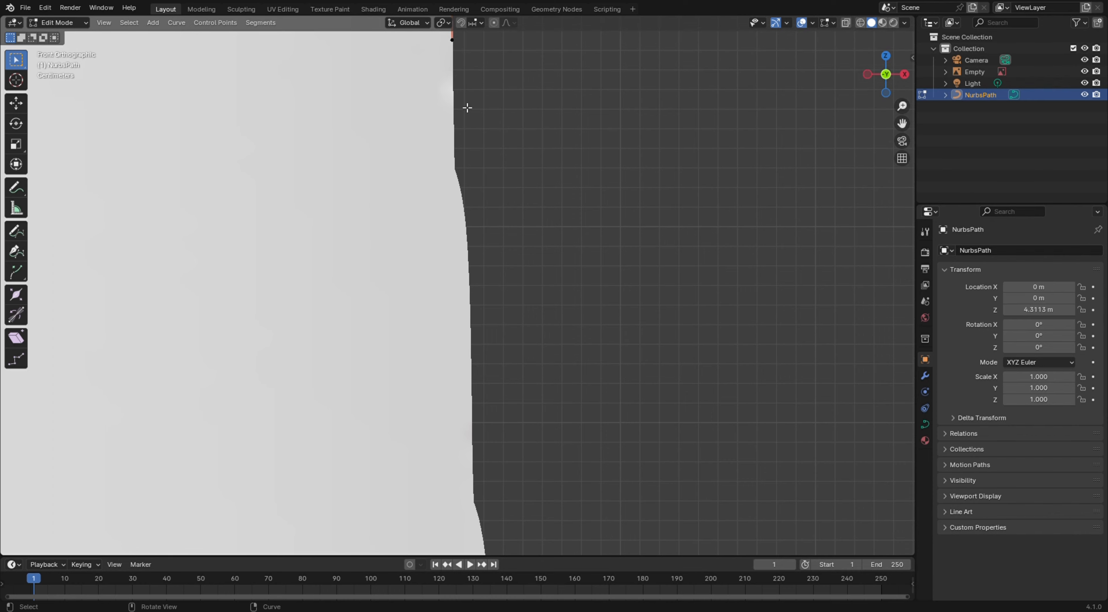
left_click(452, 40)
key("e")
left_click(455, 170)
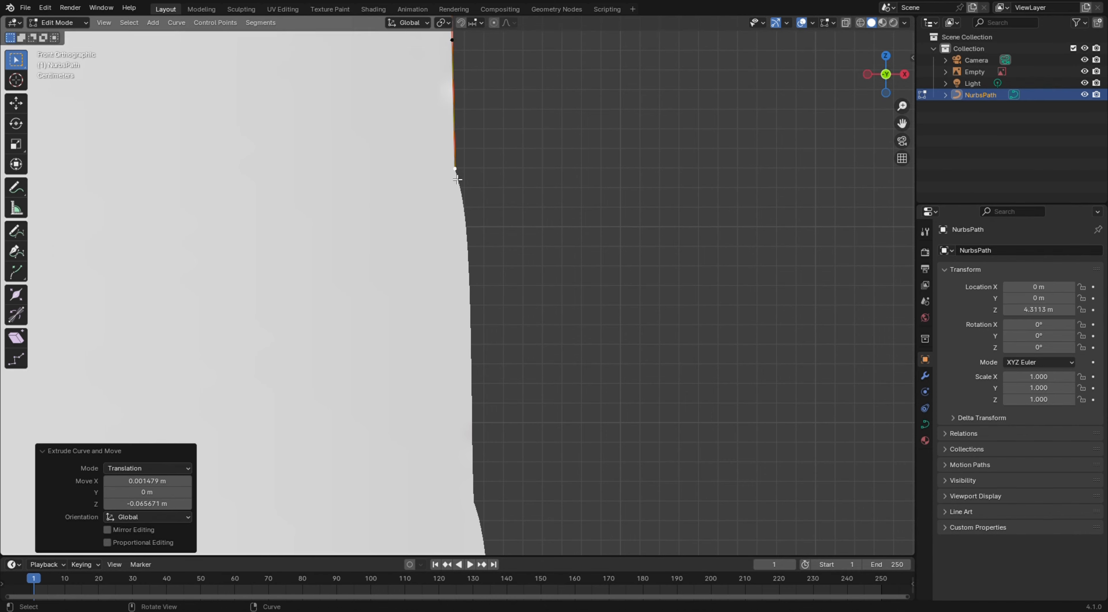
key("e")
left_click(463, 197)
Continue extruding points down the body's outer edge
key("e")
left_click(469, 253)
key("e")
left_click(472, 375)
key("e")
left_click(478, 516)
Extrude points down the next section of the body's outline
key("e")
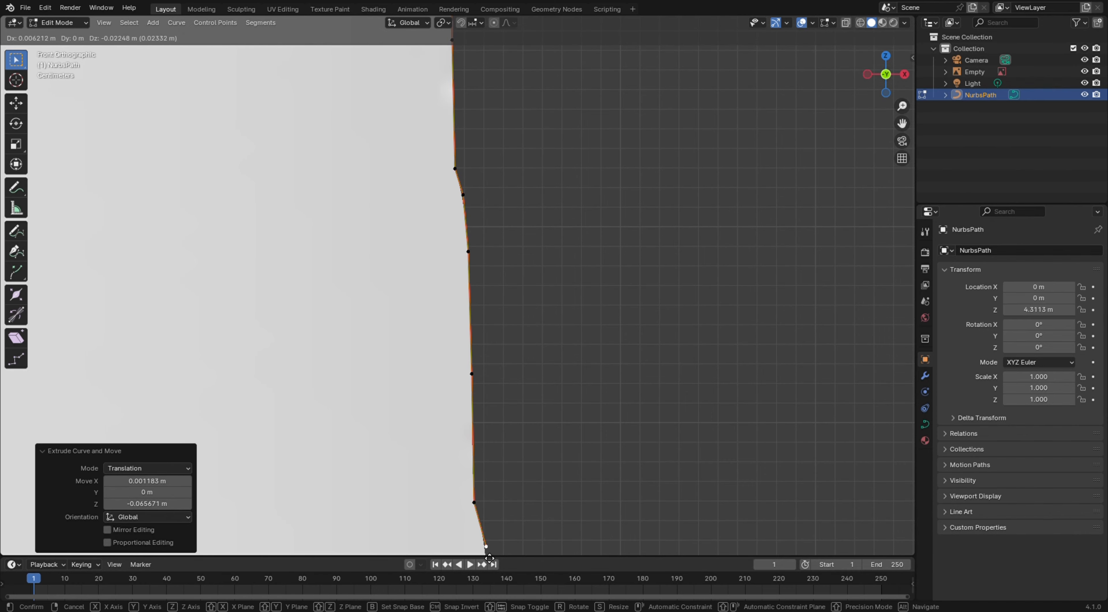
left_click(489, 559)
middle_click_drag(547, 502, 551, 18, "shift")
key("e")
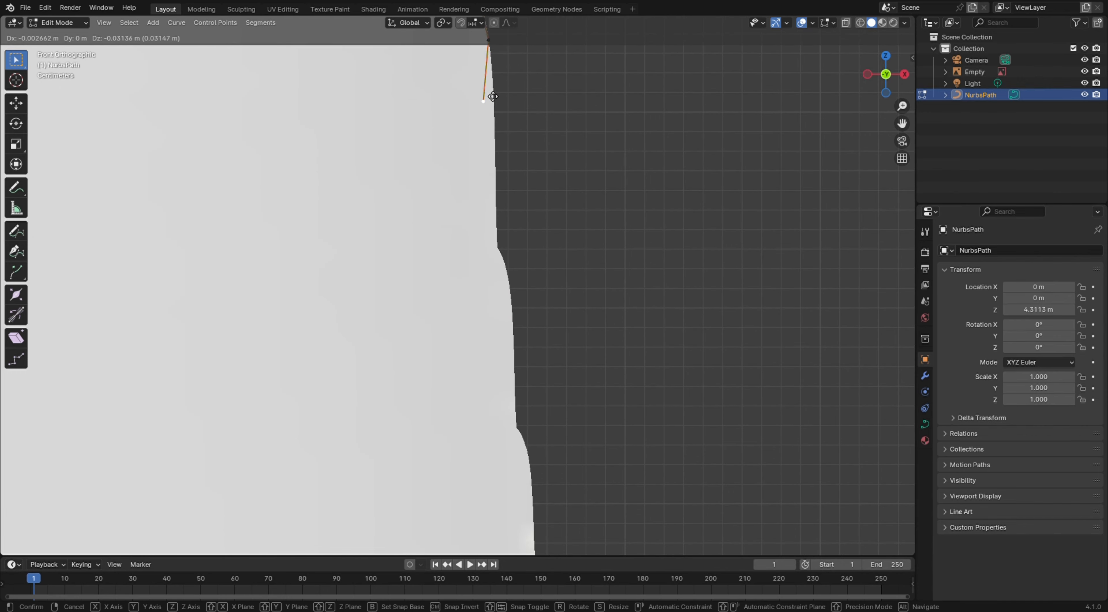
left_click(494, 80)
key("e")
left_click(499, 188)
Extrude points over the bulge in the body's lower outline
key("e")
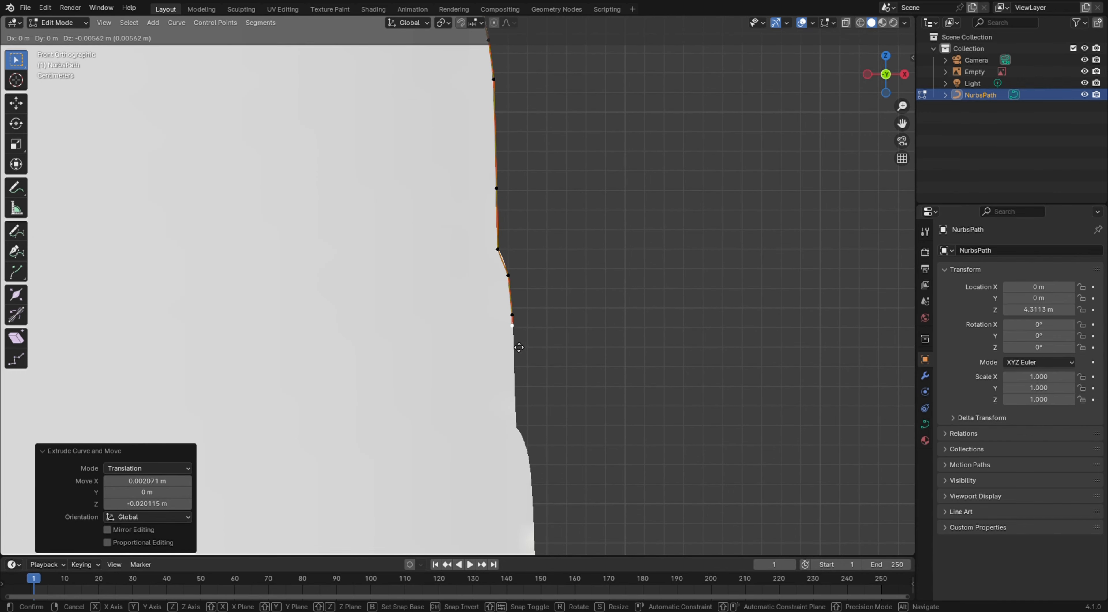
left_click(517, 432)
key("e")
left_click(528, 457)
Extrude points down the stepped edge of the base, cancelling the last extrusion
key("e")
left_click(534, 528)
key("e")
left_click(534, 549)
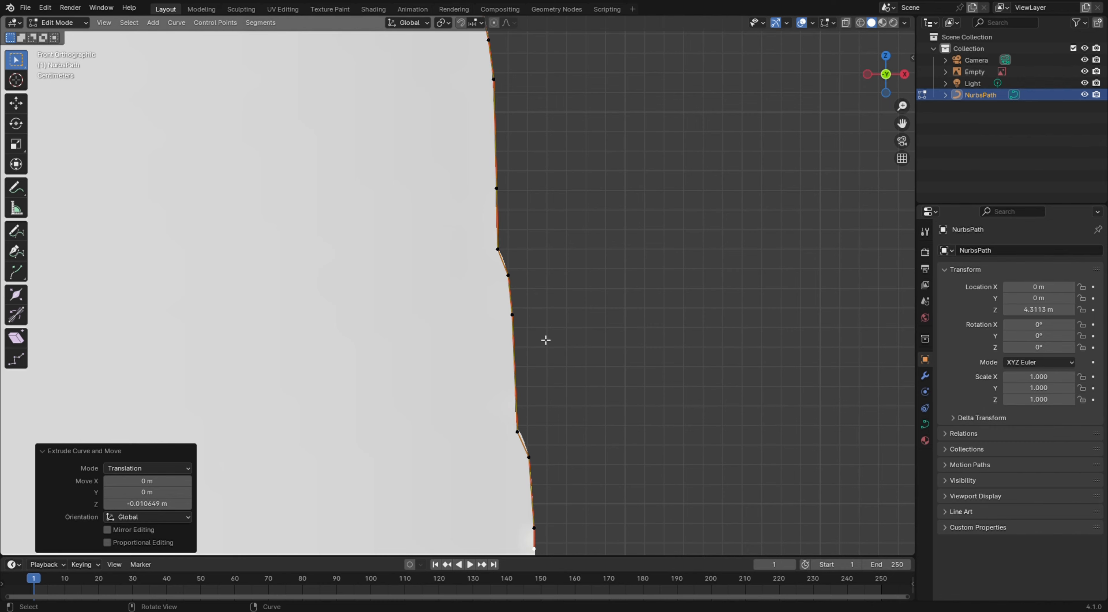
middle_click_drag(545, 339, 538, 168)
key("e")
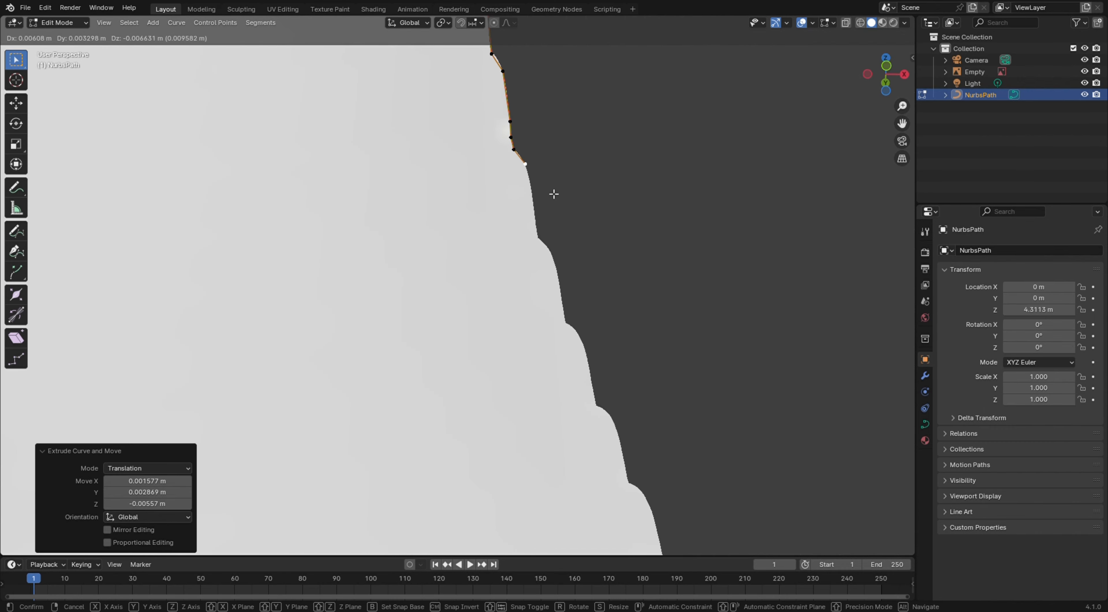
left_click(566, 270)
key("e")
left_click(582, 285)
key("e")
left_click(594, 356)
key("e")
left_click(612, 373)
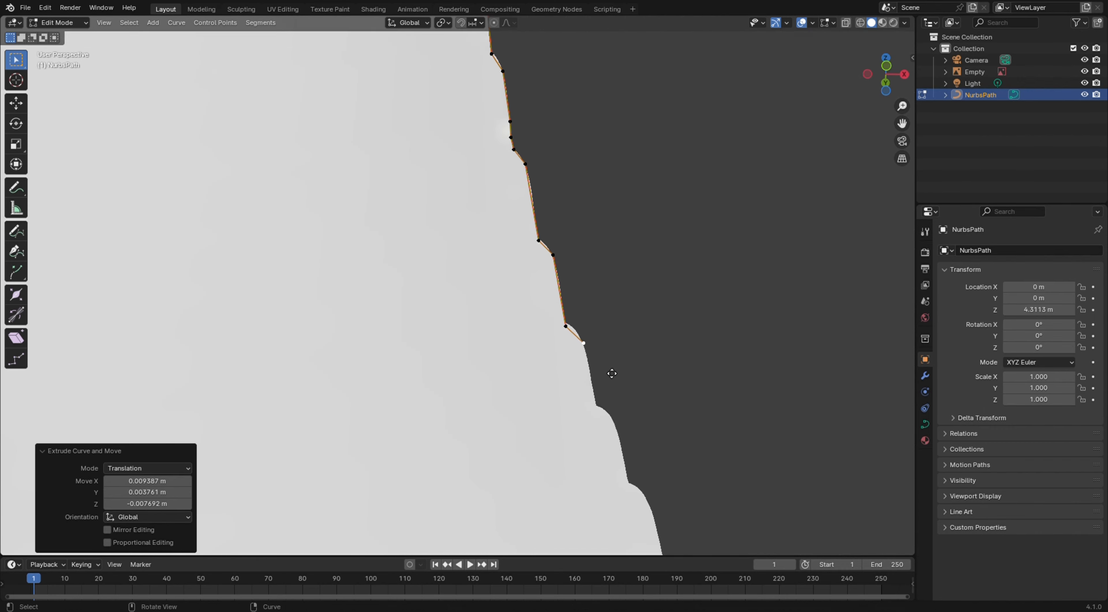
key("e")
key("Escape")
Move several control points on the stepped edge so they sit on the reference outline
middle_click_drag(606, 384, 611, 285, "shift")
key("f")
key("g")
left_click(555, 241)
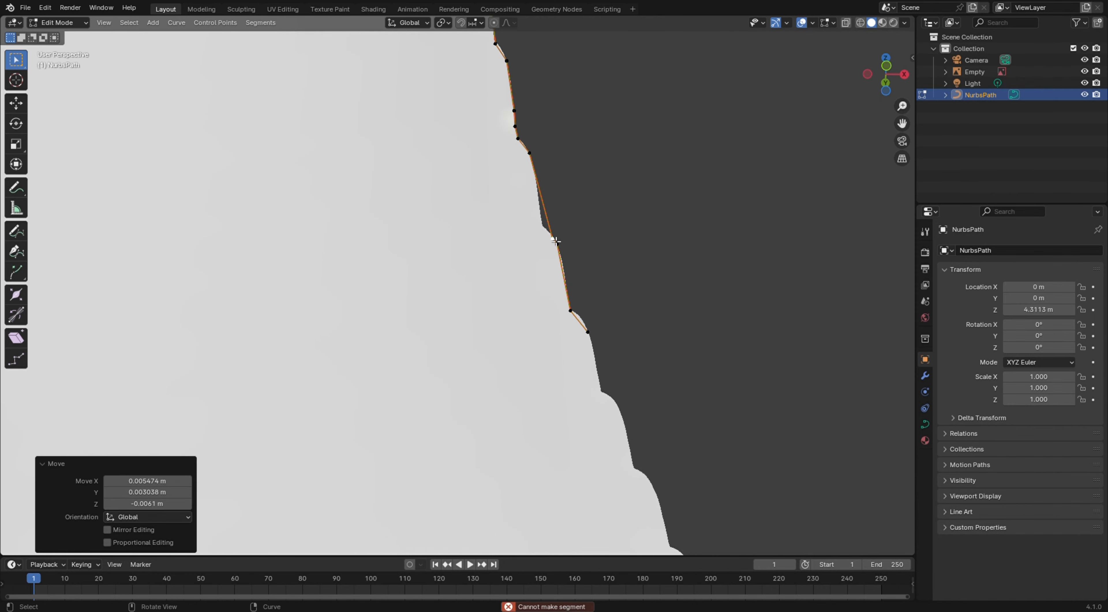
key("g")
left_click(557, 243)
left_click(572, 310)
key("g")
left_click(589, 332)
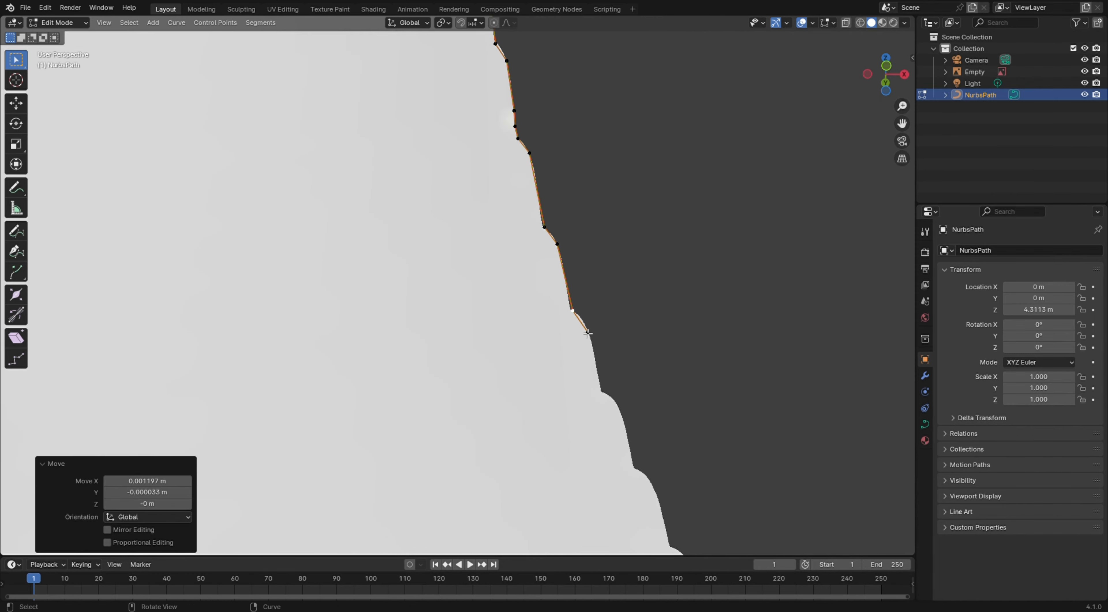
Extrude points further down the base's stepped edge
key("e")
left_click(601, 393)
key("e")
left_click(617, 402)
key("e")
left_click(635, 472)
key("e")
left_click(649, 479)
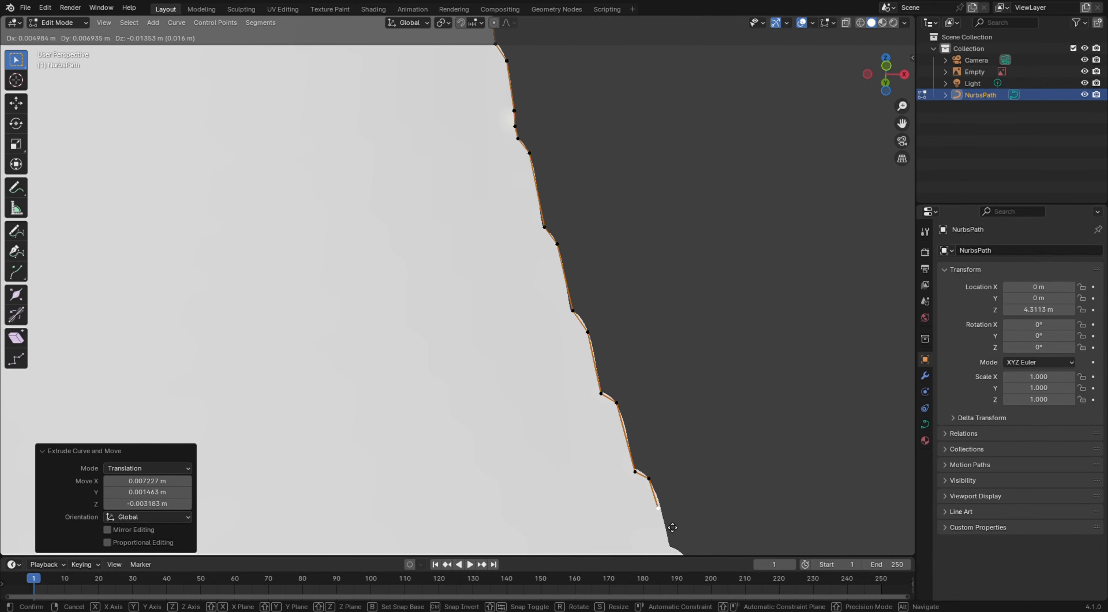
left_click(683, 562)
Return to the front view and zoom and pan to inspect the traced stepped section
left_click(675, 491)
scroll(671, 482, "down", 5)
middle_click_drag(626, 426, 584, 248, "shift")
key("KP_1")
scroll(583, 247, "down", 6)
scroll(473, 146, "up", 8)
middle_click_drag(471, 142, 492, 170, "shift")
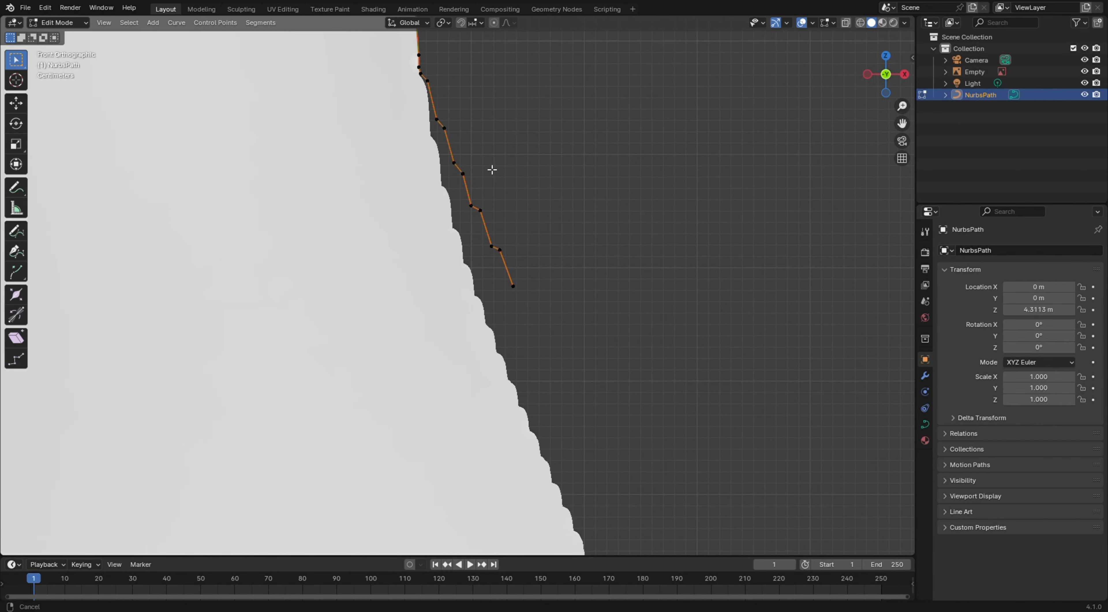
scroll(492, 169, "up", 2)
Move a control point on the stepped edge back onto the reference outline
left_click(459, 199)
key("g")
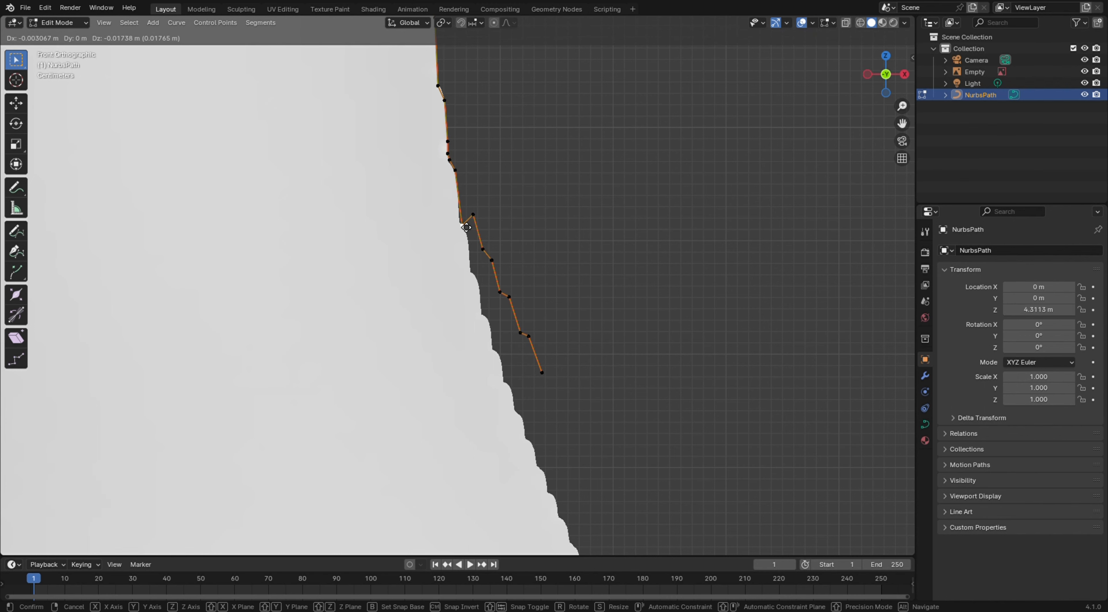
left_click(469, 289)
Delete a misplaced control point on the stepped edge and move the neighbouring point onto the reference outline
right_click(498, 267)
key("g")
left_click(490, 292)
key("x")
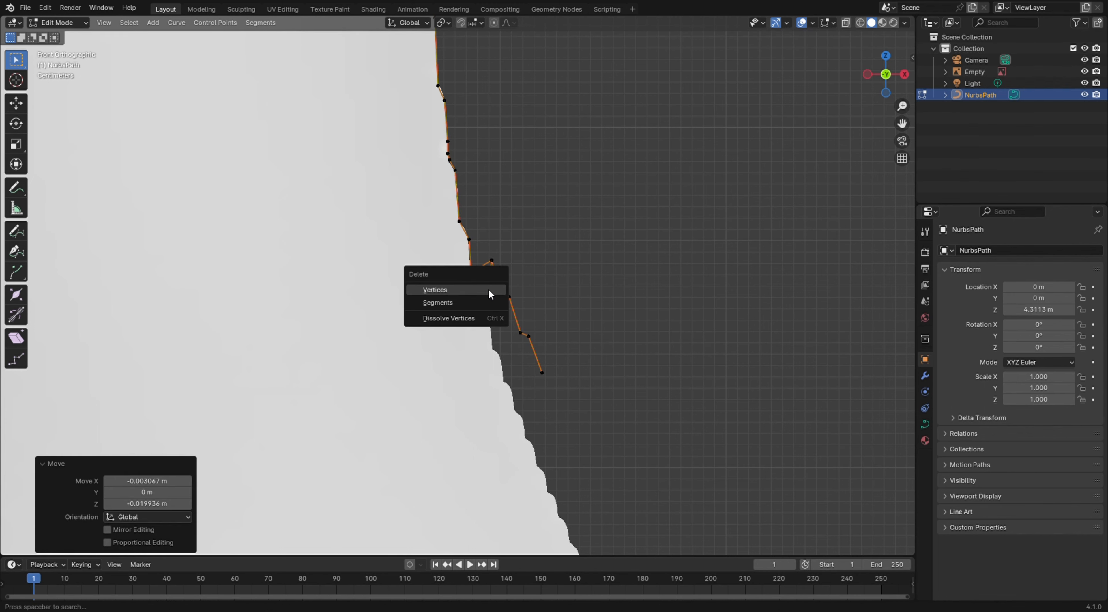
left_click(490, 291)
left_click(497, 265)
key("g")
left_click(484, 287)
Move the control points at the top of the curved section onto the reference outline
scroll(461, 286, "up", 8)
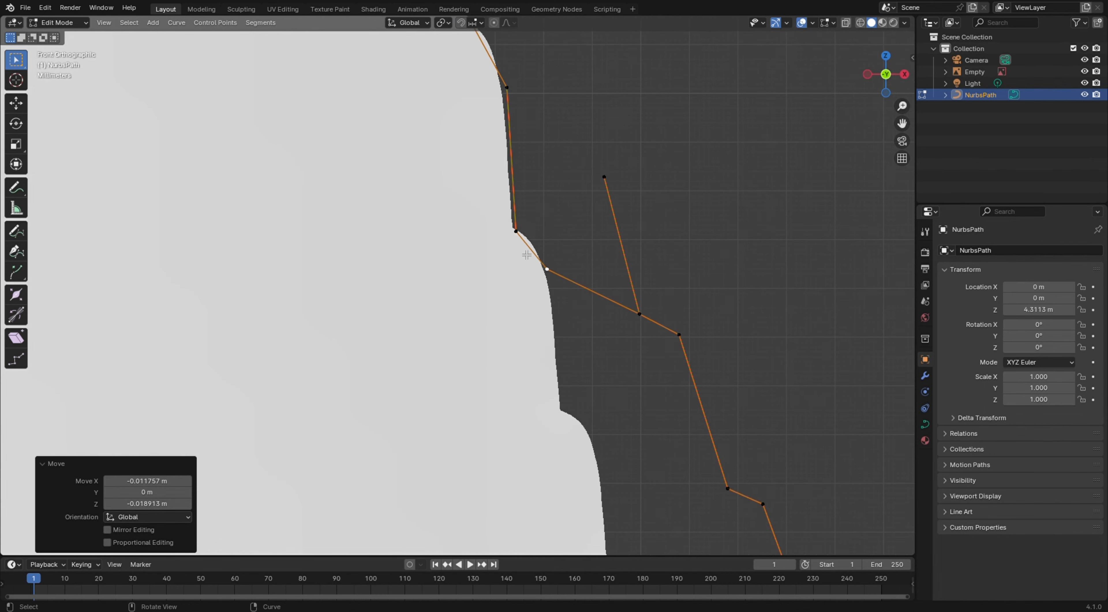
left_click(520, 233)
key("g")
left_click(516, 228)
left_click(553, 274)
key("g")
left_click(540, 252)
key("g")
left_click(645, 320)
key("g")
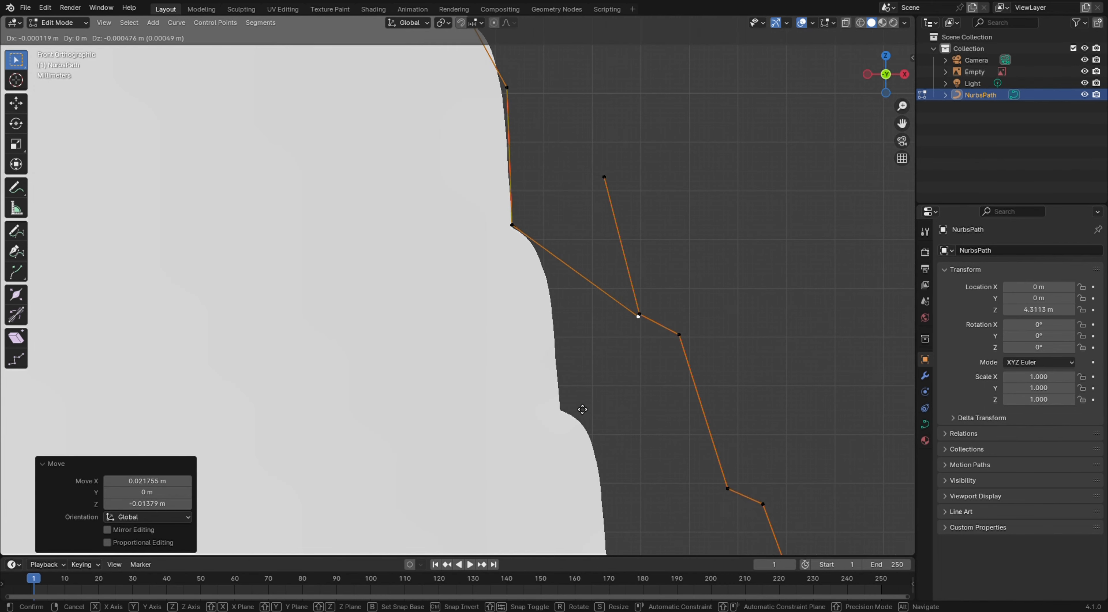
left_click(495, 304)
left_click(635, 294)
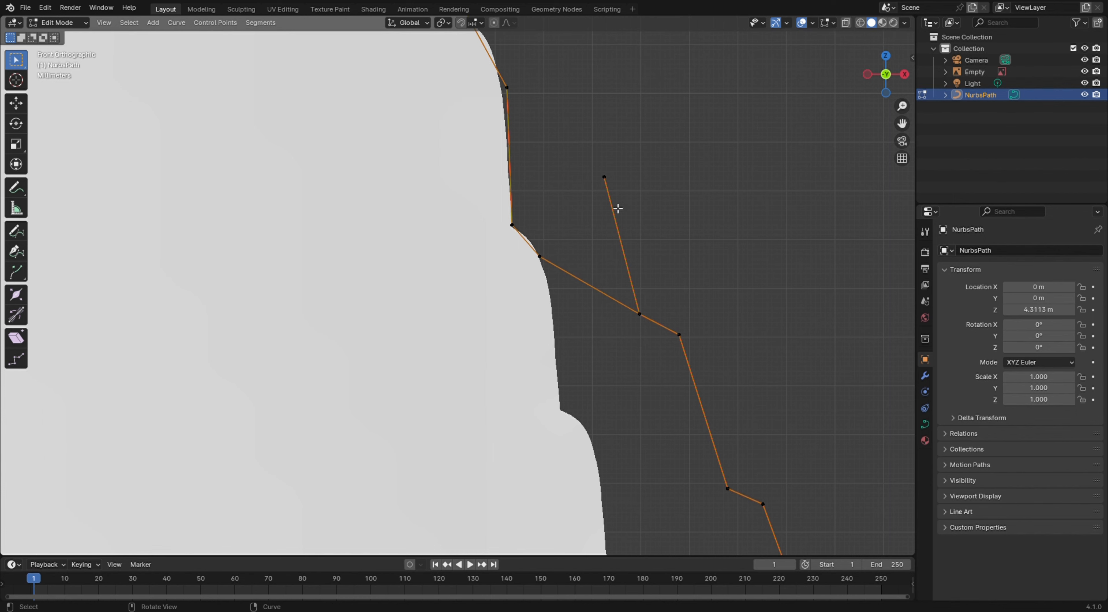
Delete a stray control point and move the next point onto the reference curve
left_click(644, 318)
key("g")
key("Escape")
left_click(645, 319)
key("x")
left_click(640, 320)
left_click(674, 333)
key("g")
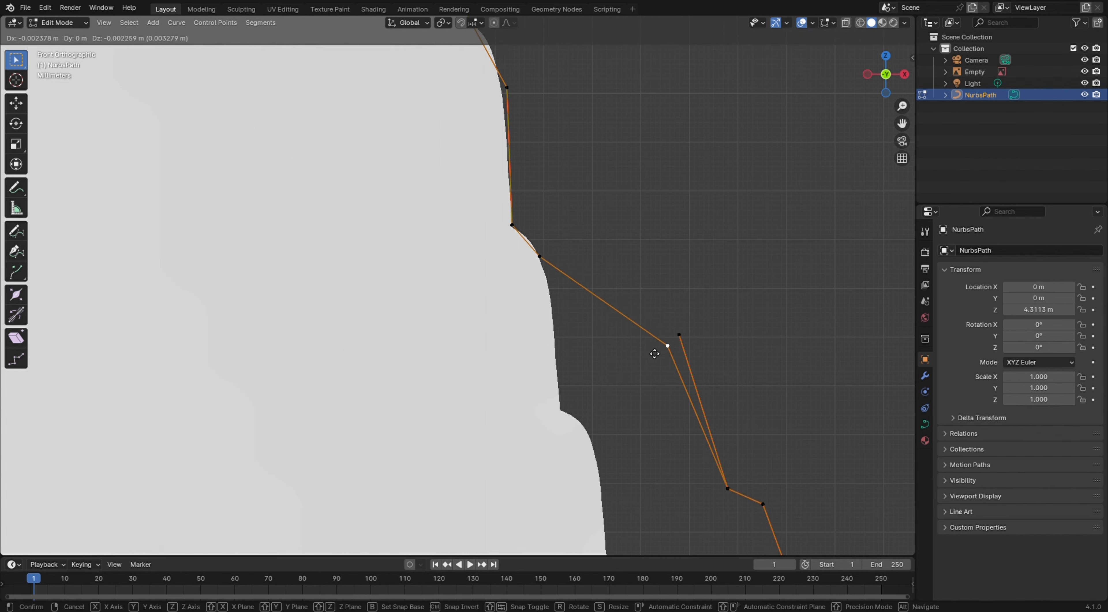
left_click(525, 428)
Delete two more stray control points and move the point between them onto the reference outline
left_click(680, 335)
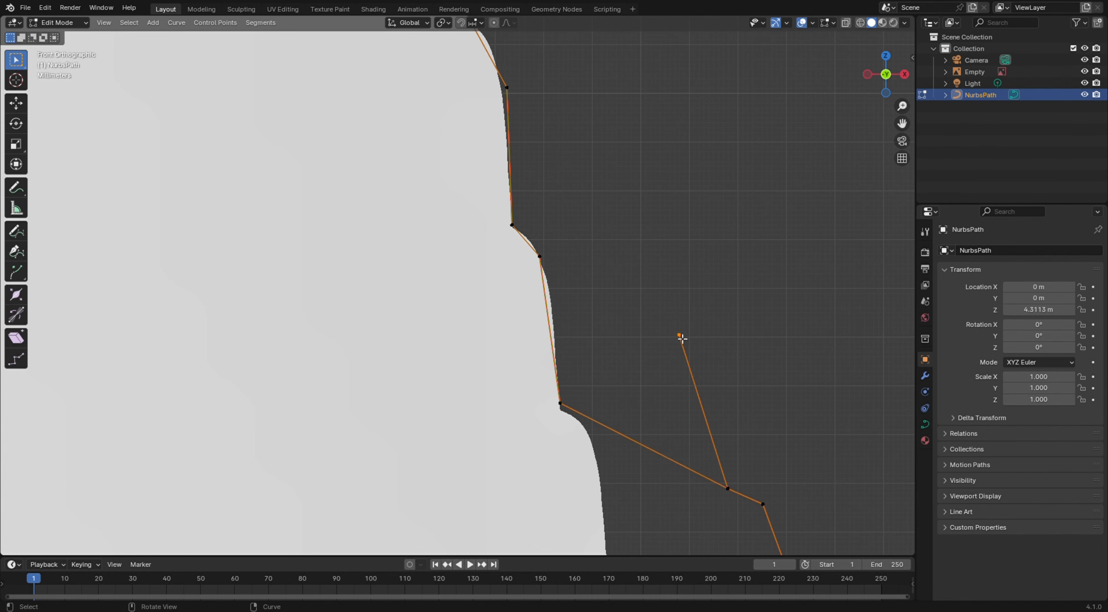
key("Delete")
left_click(732, 493)
key("g")
left_click(591, 435)
left_click(733, 492)
key("x")
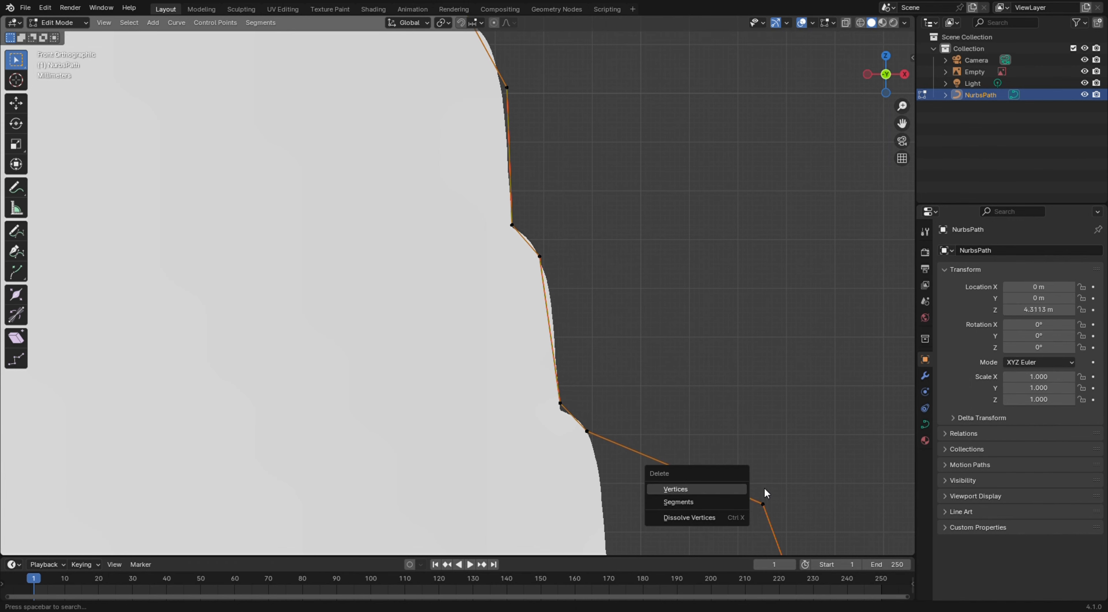
left_click(736, 492)
Move the remaining stray points of the curved section onto the reference outline
middle_click_drag(783, 486, 786, 200, "shift")
left_click(769, 223)
key("g")
left_click(669, 285)
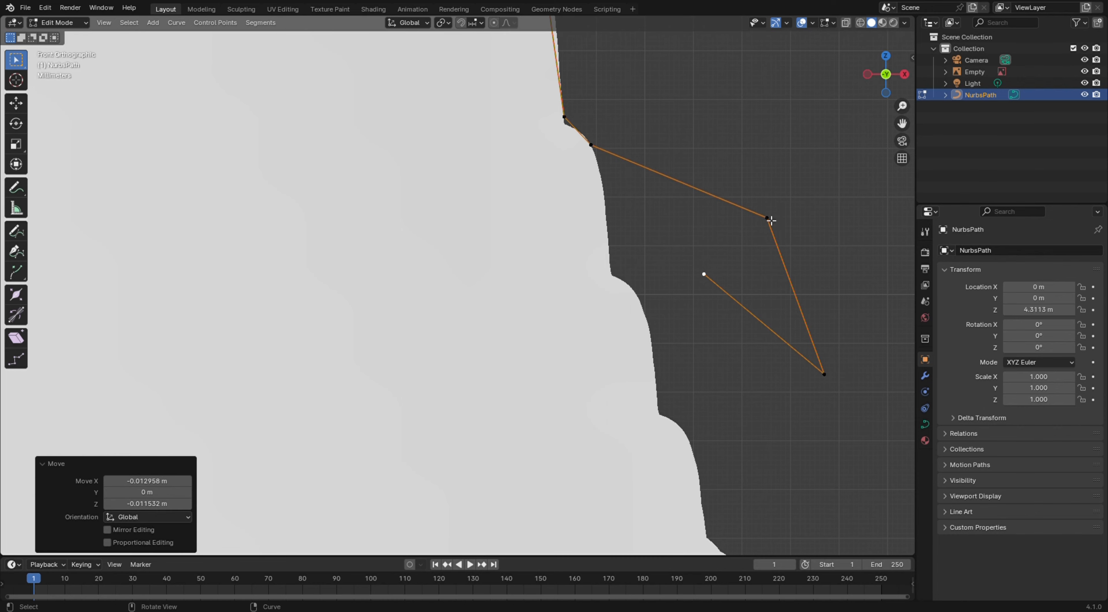
left_click(770, 220)
key("g")
left_click(585, 289)
left_click(825, 376)
key("g")
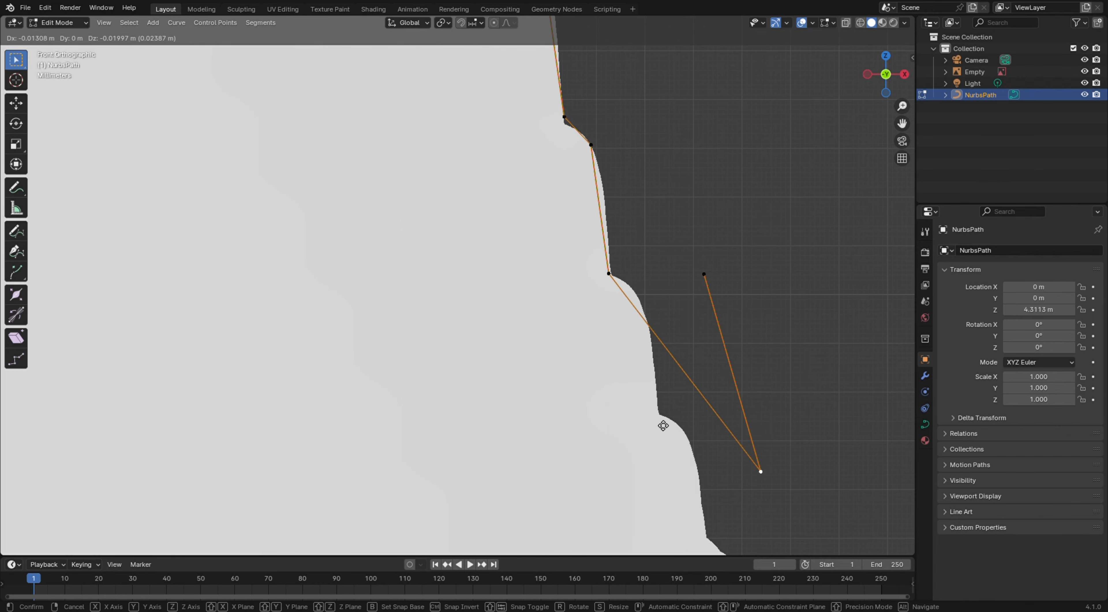
left_click(583, 331)
left_click(704, 279)
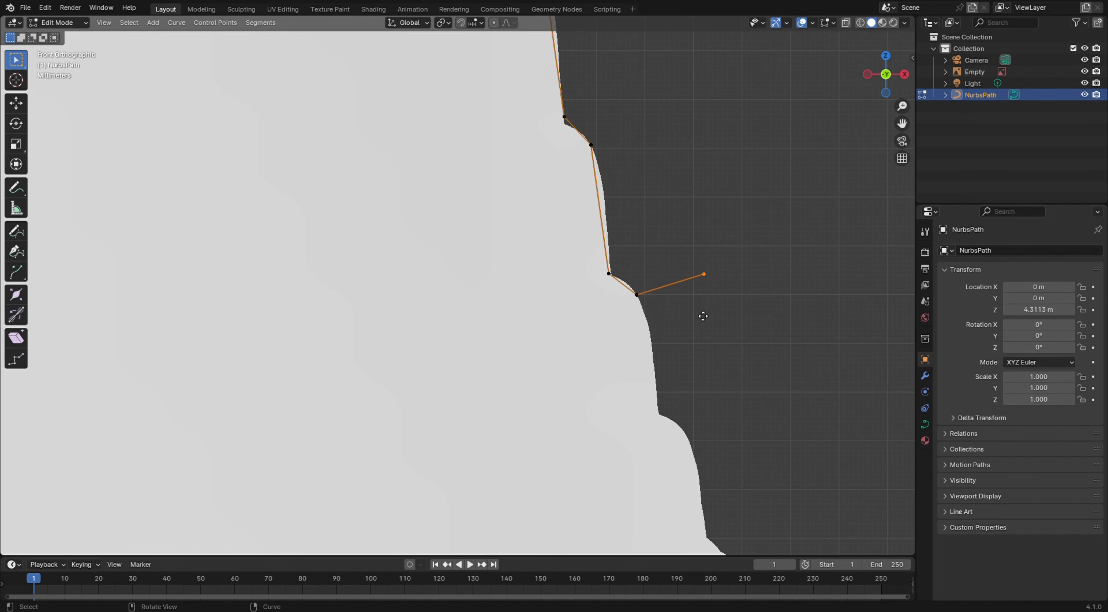
key("g")
left_click(663, 419)
Extrude new control points down the flaring body of the pawn along the reference outline
scroll(710, 389, "down", 5)
scroll(623, 230, "up", 6)
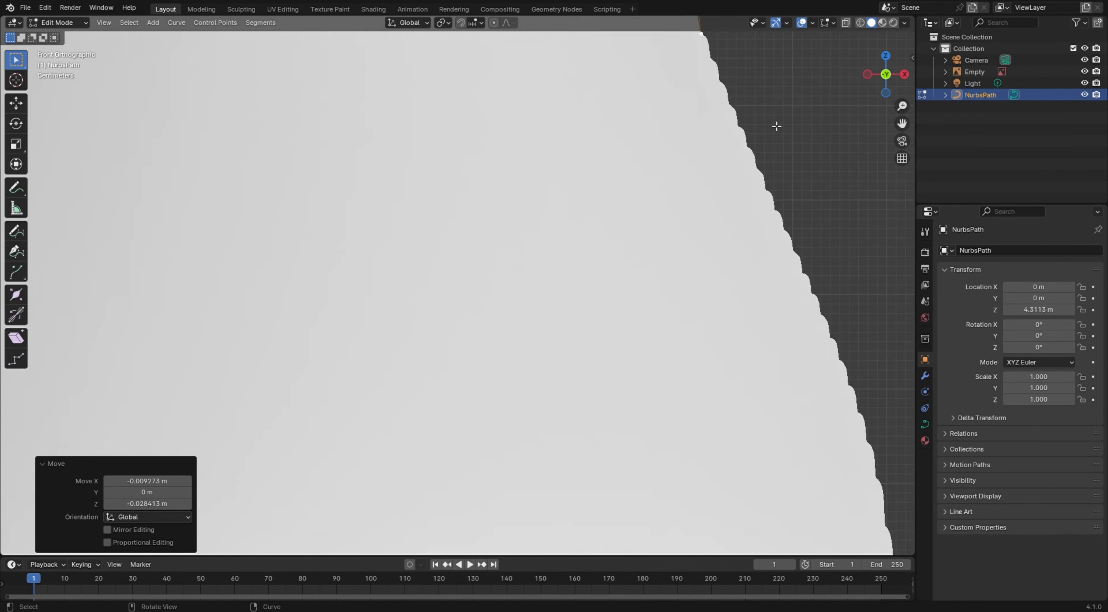
key("e")
left_click(575, 174)
key("e")
left_click(581, 206)
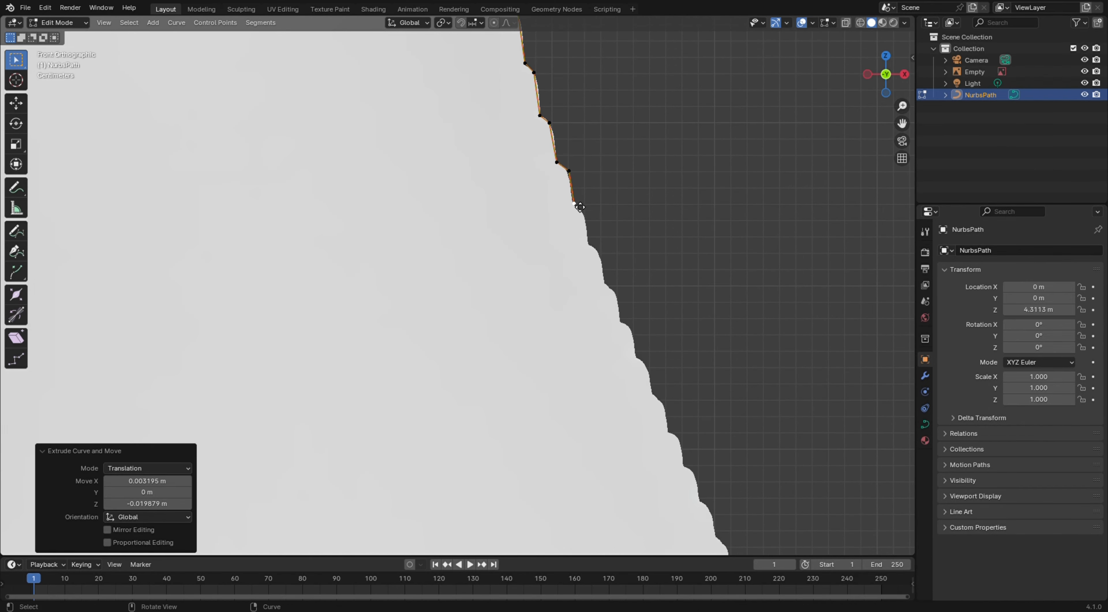
key("e")
left_click(594, 252)
key("e")
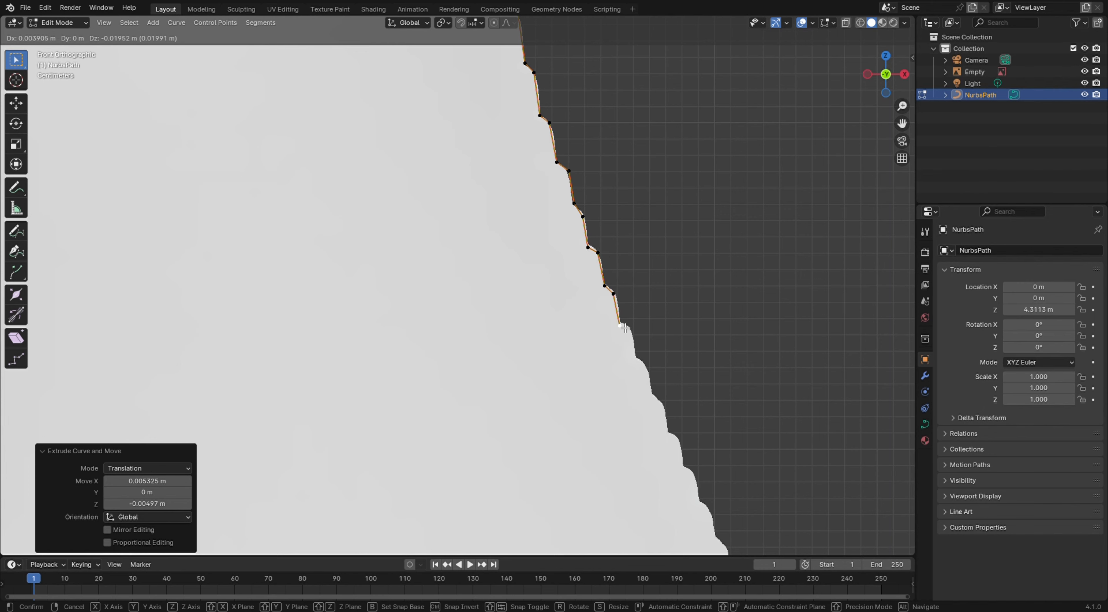
left_click(716, 514)
scroll(739, 391, "down", 8)
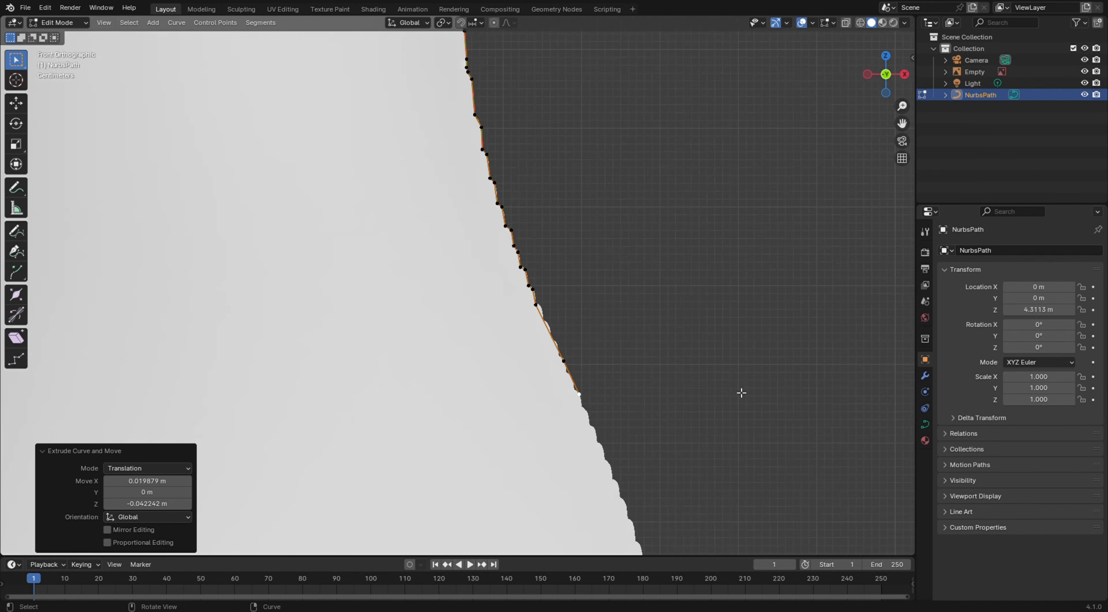
key("e")
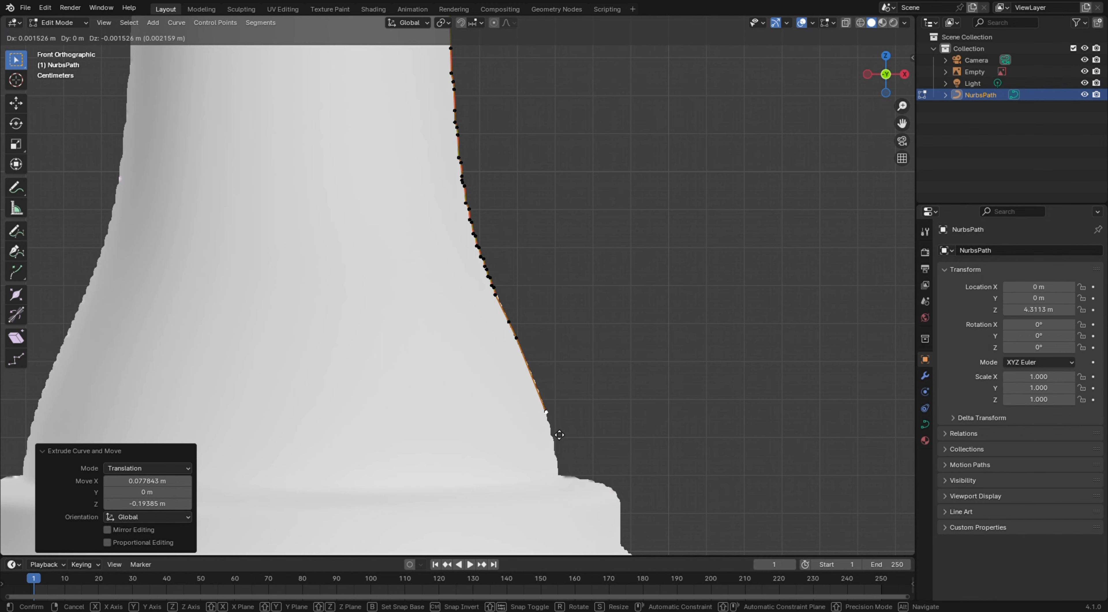
left_click(564, 457)
Extrude points along the lower flare and around the collar edge, adjusting the last point onto the outline
key("e")
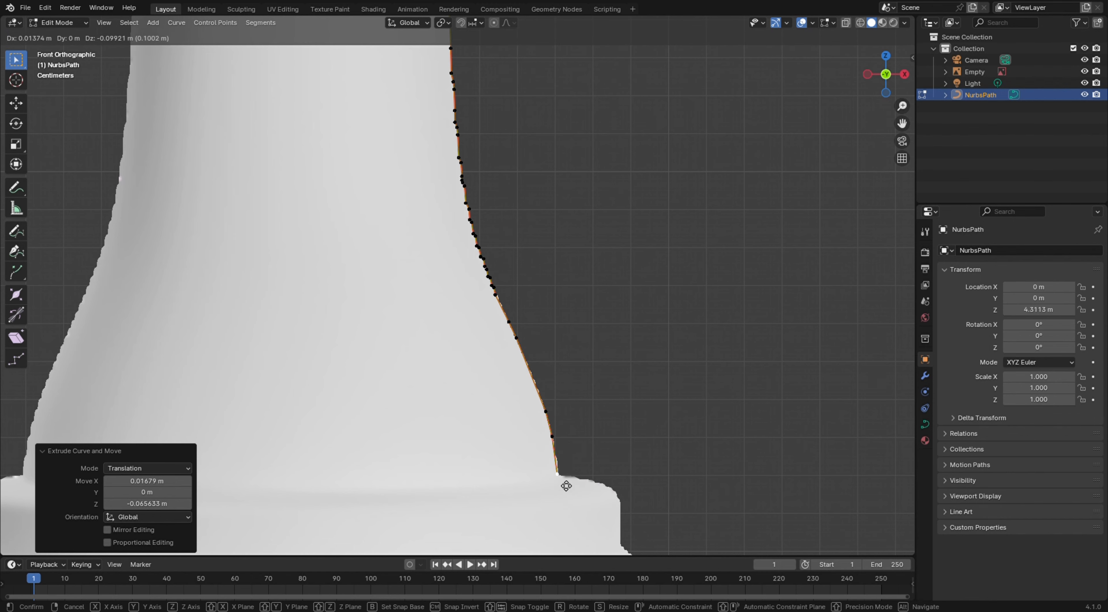
left_click(566, 485)
key("e")
left_click(610, 495)
key("e")
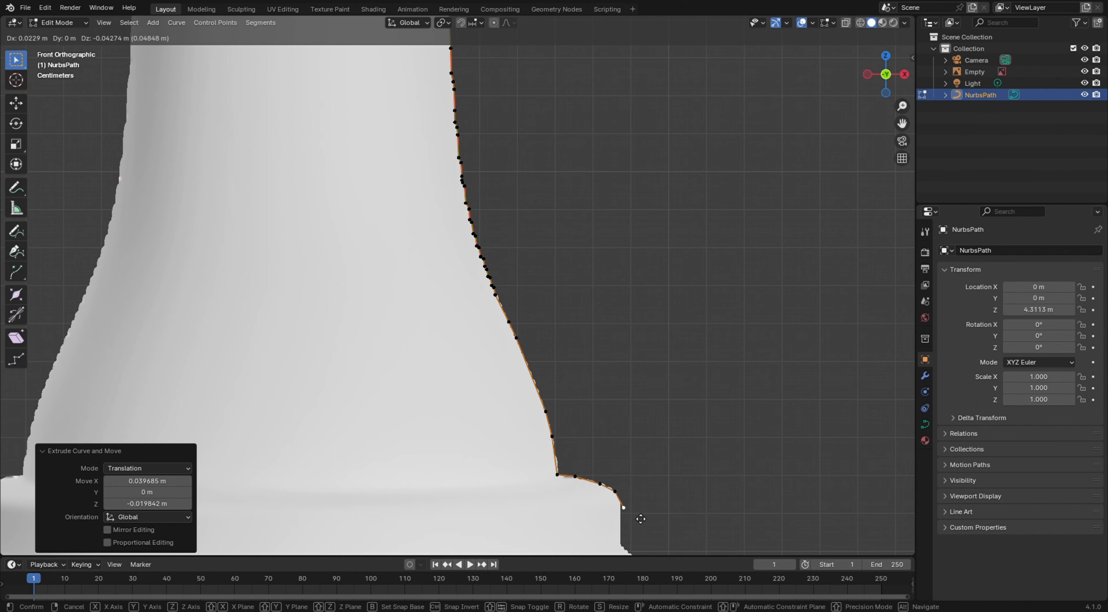
left_click(627, 511)
key("e")
left_click(630, 553)
key("e")
right_click(636, 512)
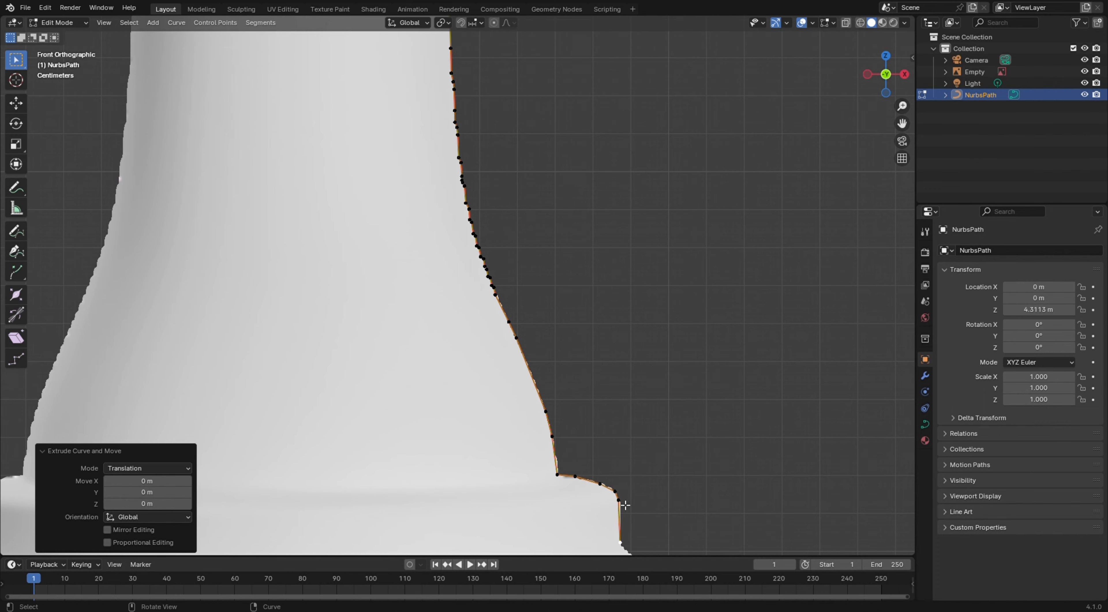
left_click(628, 509)
key("g")
left_click(633, 515)
left_click(627, 503)
middle_click_drag(635, 504, 653, 487)
key("KP_1")
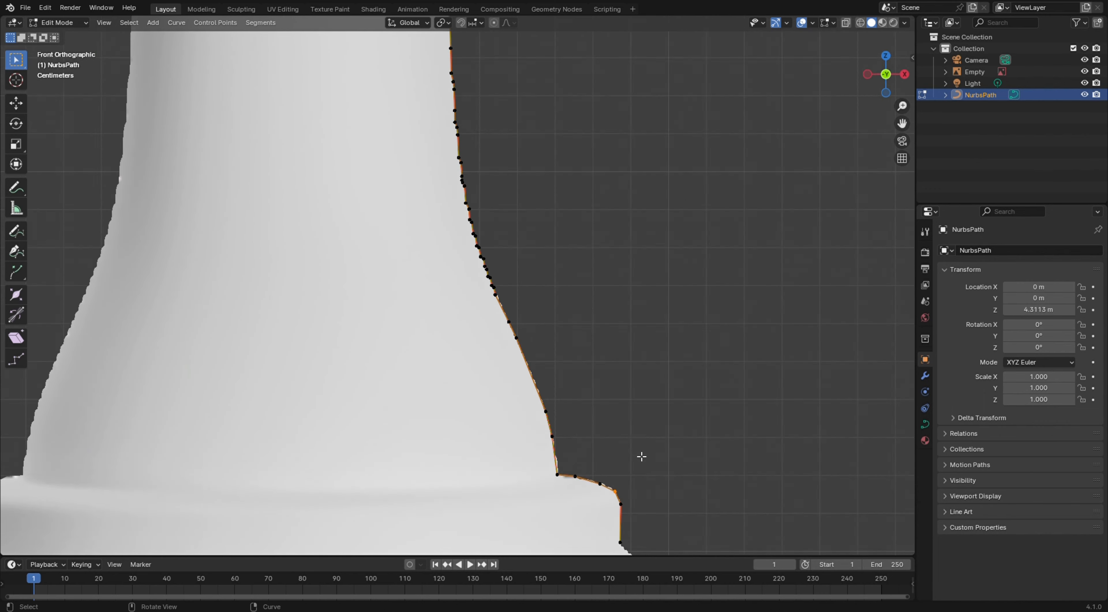
Extrude a point below the collar and fix the points at its corner so they follow the outline
middle_click_drag(635, 542, 608, 261, "shift")
key("e")
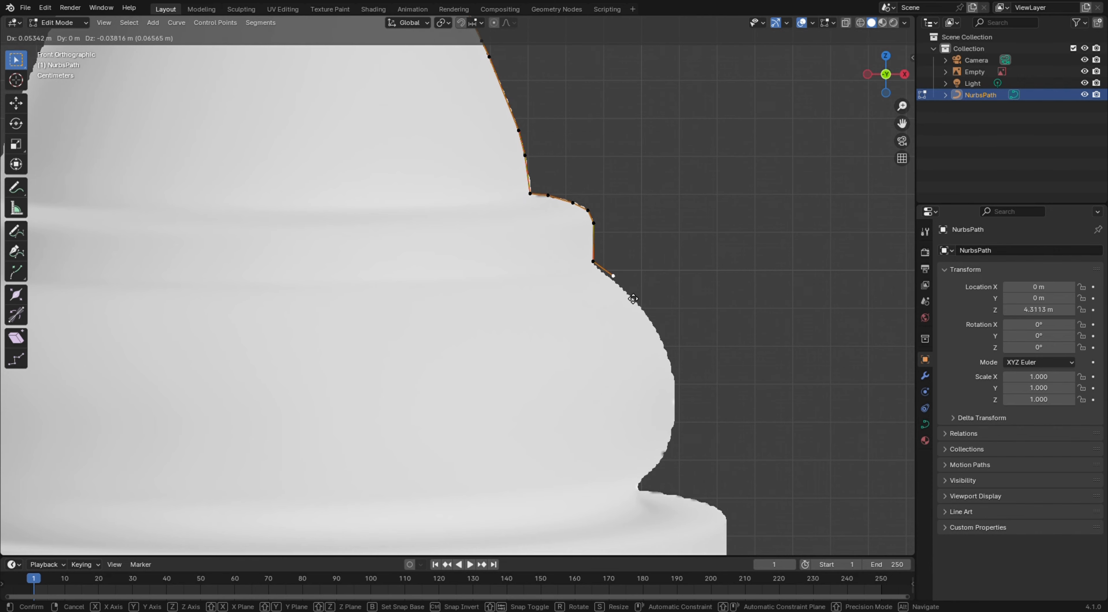
left_click(637, 301)
left_click(611, 267)
key("g")
left_click(636, 261)
left_click(600, 270)
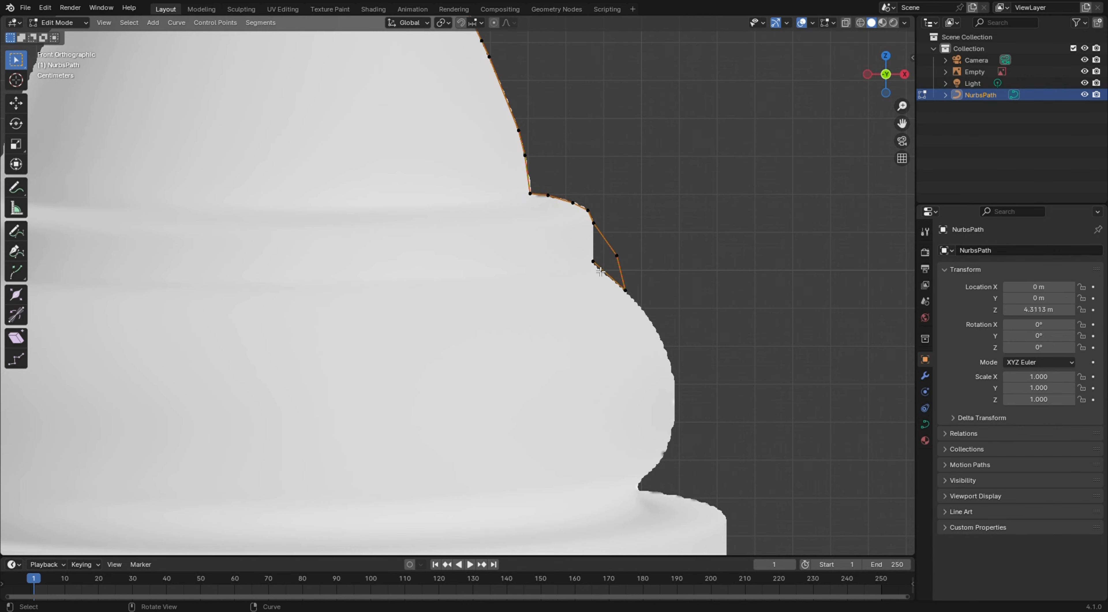
key("g")
left_click(637, 330)
key("x")
left_click(628, 317)
left_click(595, 263)
key("x")
left_click(617, 261)
key("g")
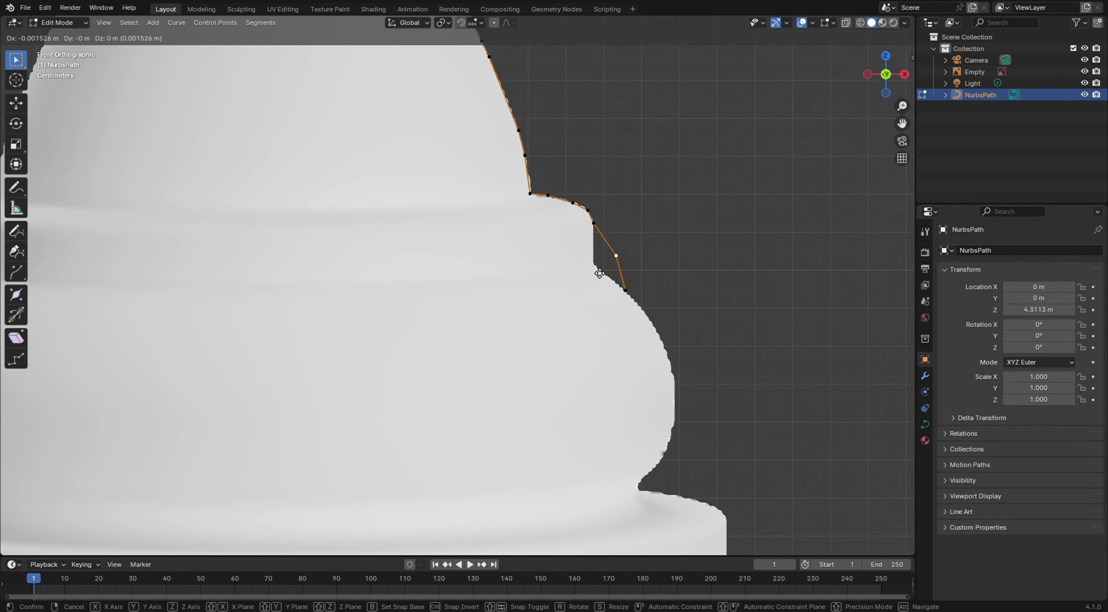
left_click(595, 271)
Extrude points down the rounded bulge of the base along the reference outline
key("e")
left_click(656, 323)
key("e")
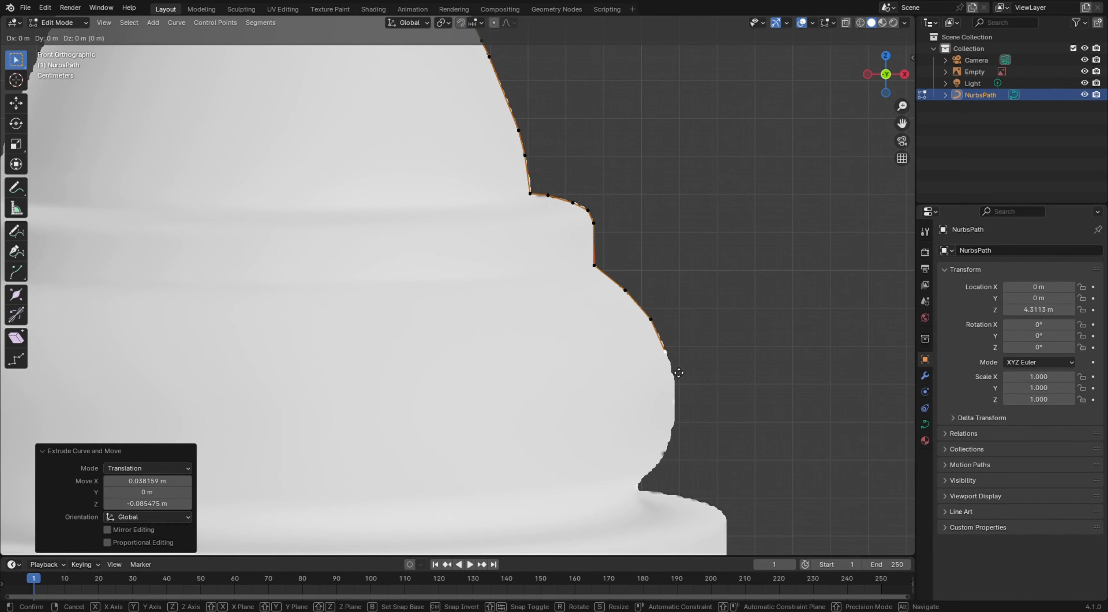
left_click(675, 359)
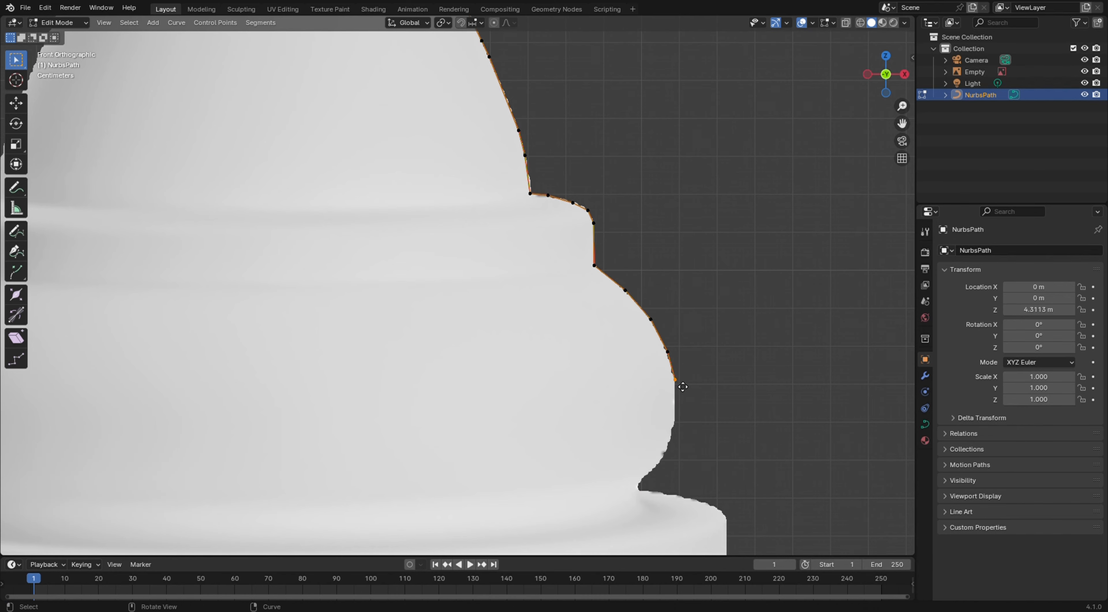
key("e")
left_click(678, 427)
key("e")
left_click(672, 456)
key("e")
left_click(650, 483)
key("e")
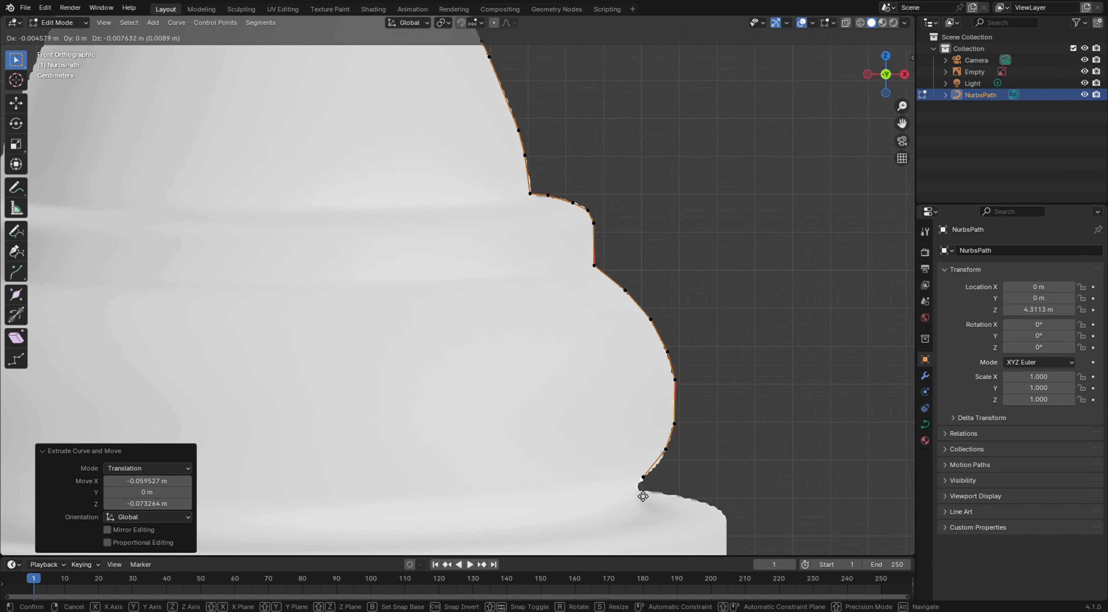
left_click(638, 502)
Adjust the point at the bulge's inner corner and extrude a point along the ledge beneath it
scroll(670, 525, "up", 4)
middle_click_drag(670, 525, 678, 379, "shift")
scroll(623, 295, "up", 4)
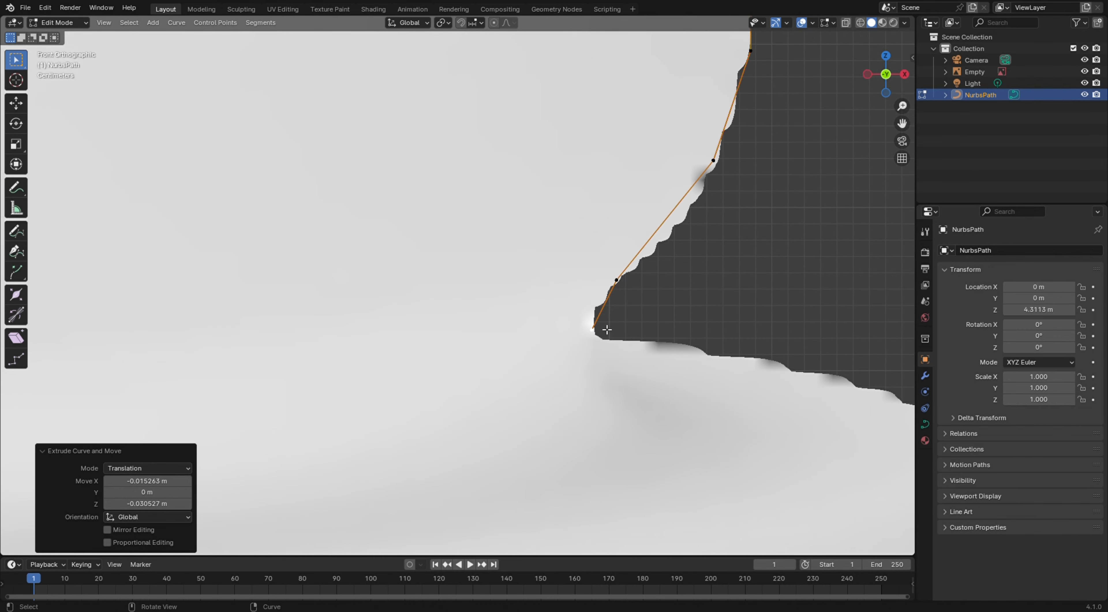
left_click(601, 330)
key("g")
left_click(597, 336)
key("e")
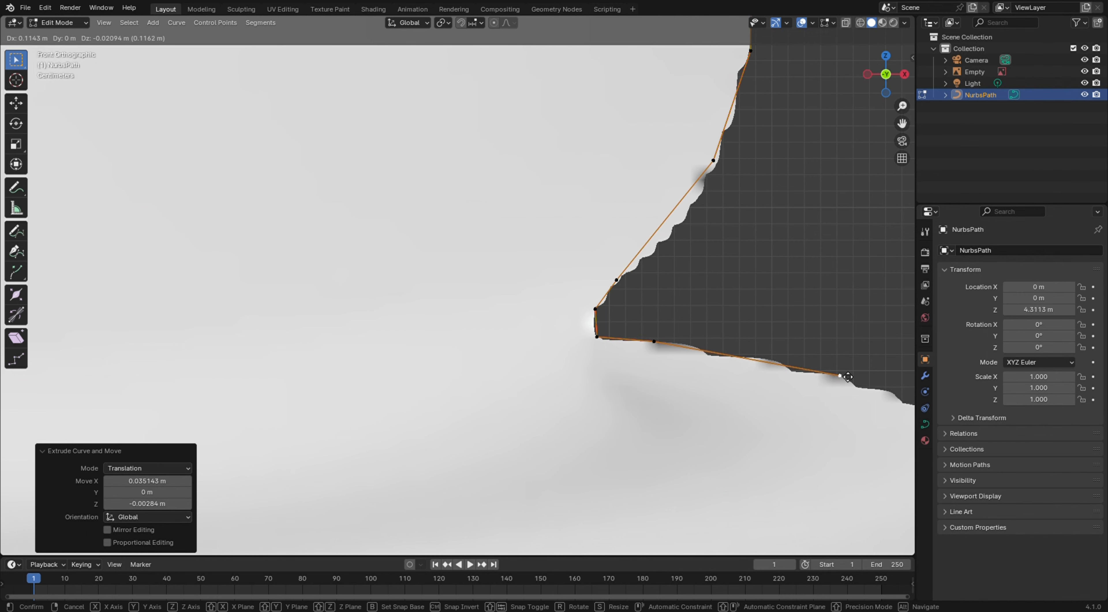
left_click(843, 378)
Extrude points down the vertical side of the base ring
scroll(604, 325, "down", 5)
key("e")
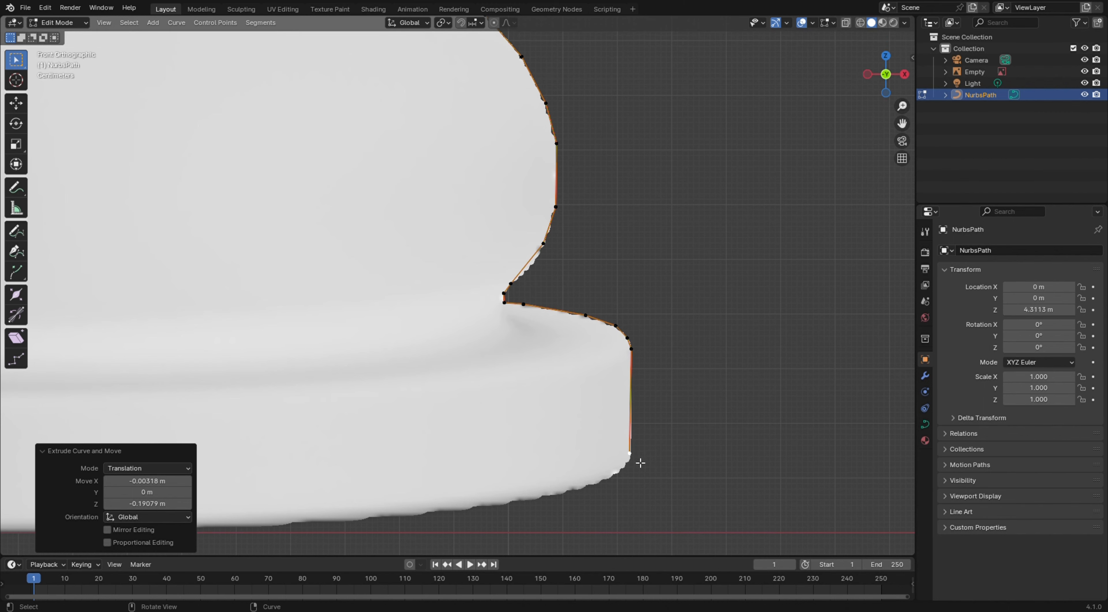
left_click(631, 461)
middle_click_drag(643, 467, 761, 334, "shift")
key("e")
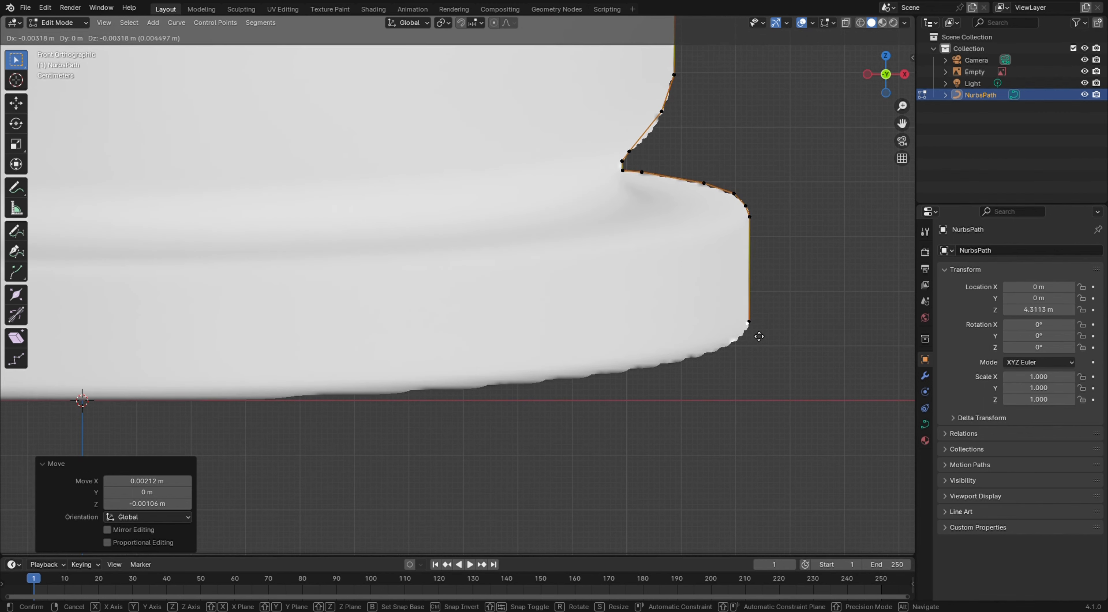
left_click(756, 343)
Extrude points along the bottom edge of the base toward the centre axis
key("e")
left_click(729, 358)
key("e")
left_click(691, 369)
key("e")
left_click(529, 393)
key("e")
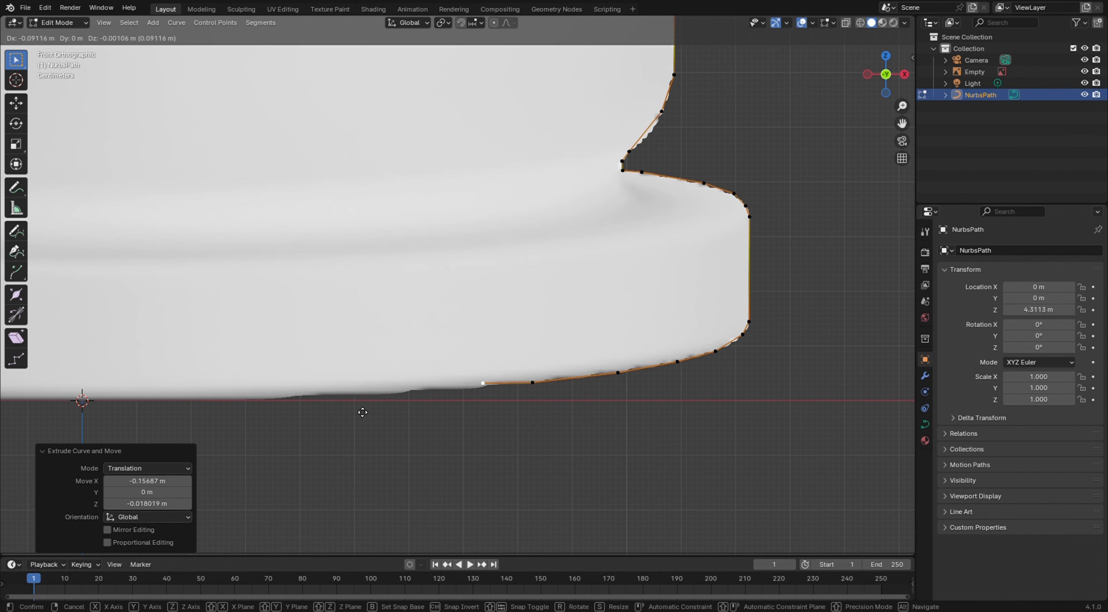
left_click(300, 419)
key("e")
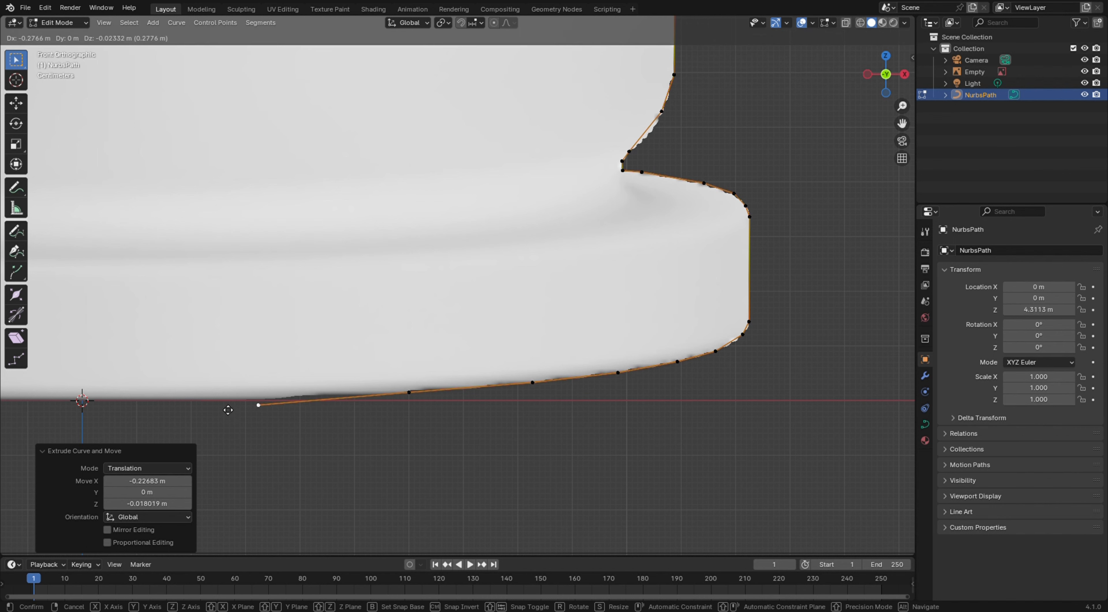
left_click(230, 411)
key("e")
left_click(59, 415)
Review the complete traced outline and switch back to Object Mode in the front view
scroll(267, 369, "down", 8)
key("grave")
left_click(591, 223)
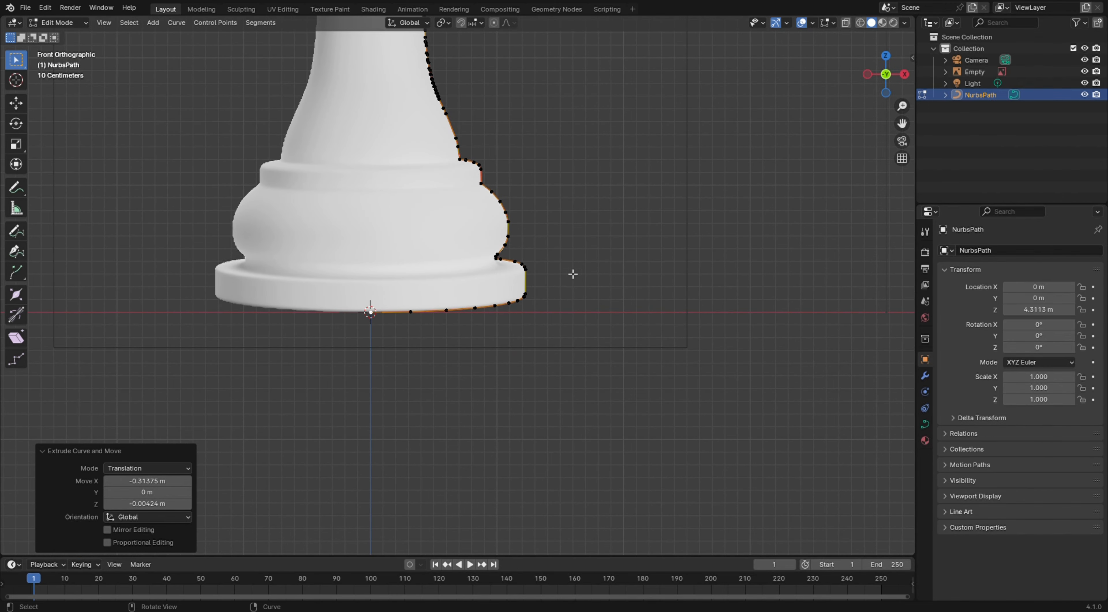
scroll(572, 241, "down", 3)
middle_click_drag(574, 185, 659, 333, "shift")
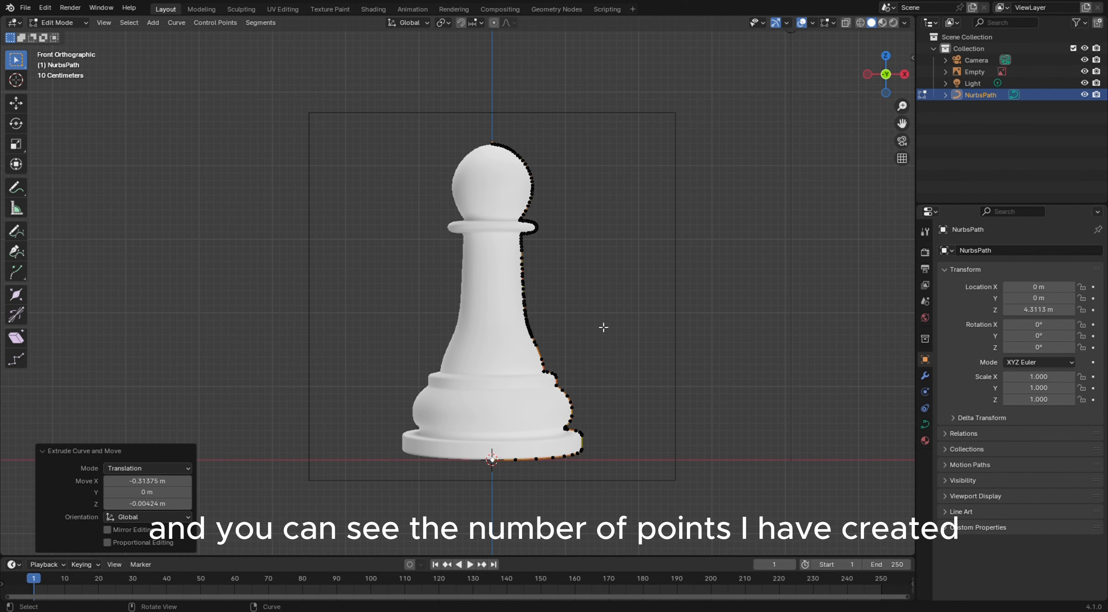
middle_click_drag(603, 327, 156, 138)
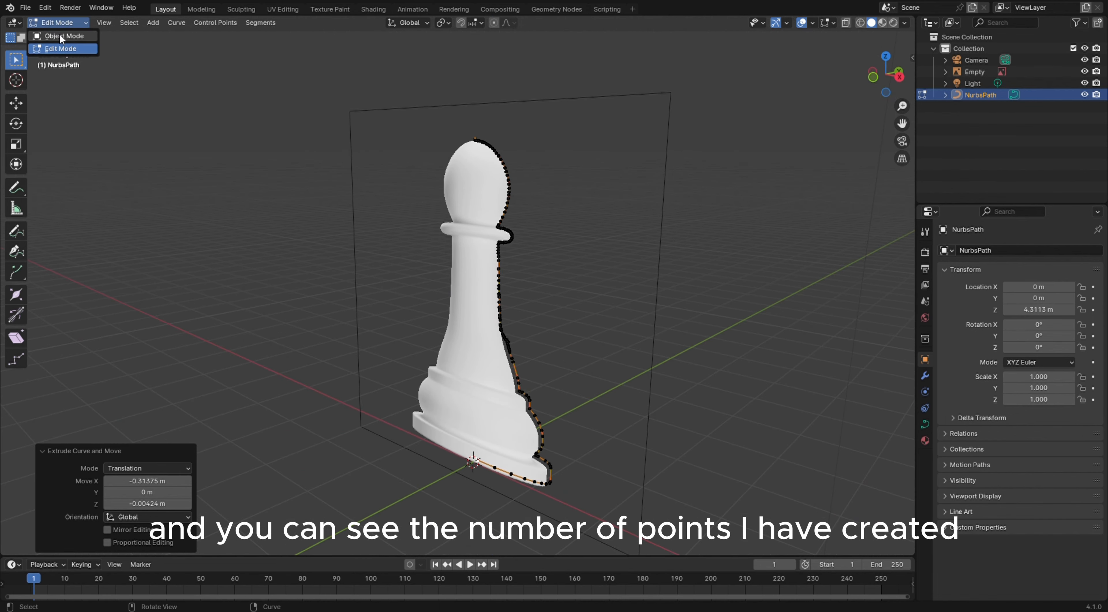
left_click(59, 36)
middle_click_drag(246, 262, 311, 254)
key("KP_1")
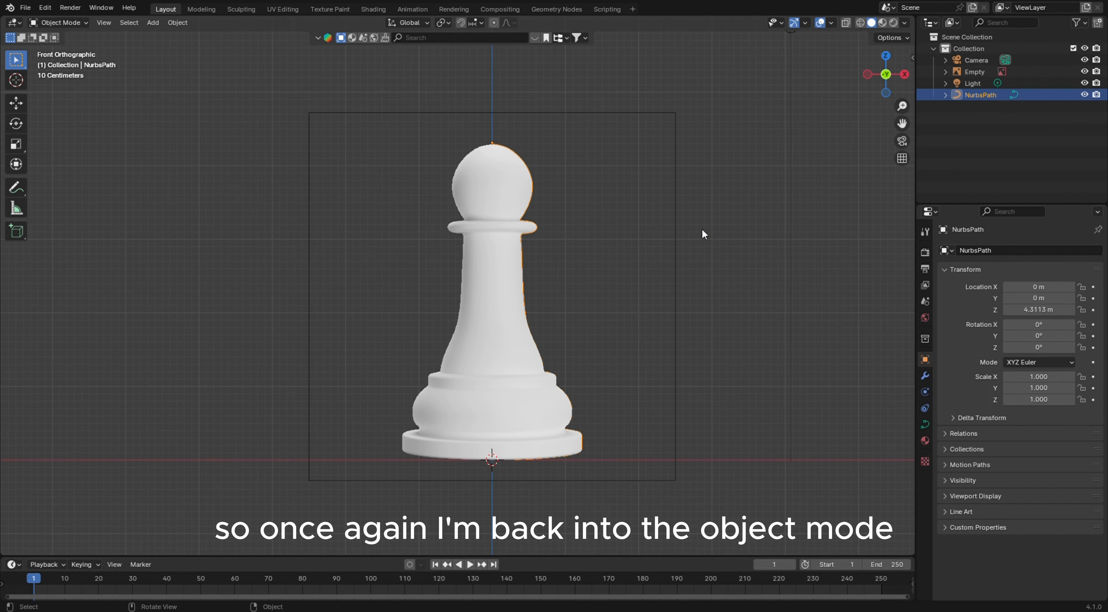
Hide the reference image empty so only the traced curve remains visible
left_click(1086, 71)
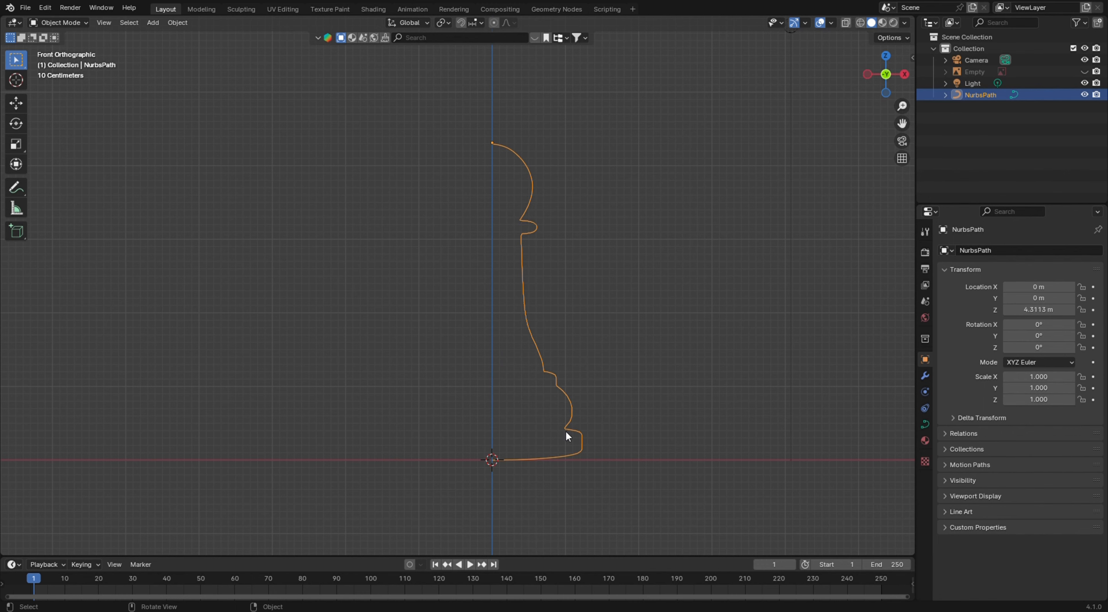
middle_click_drag(787, 314, 732, 348)
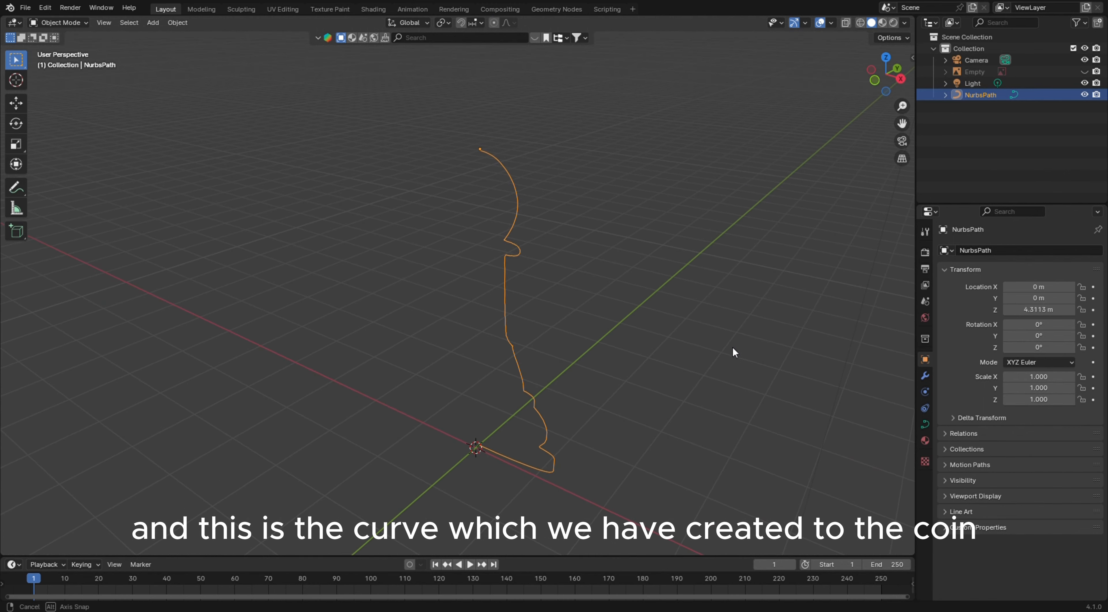
left_click(639, 419)
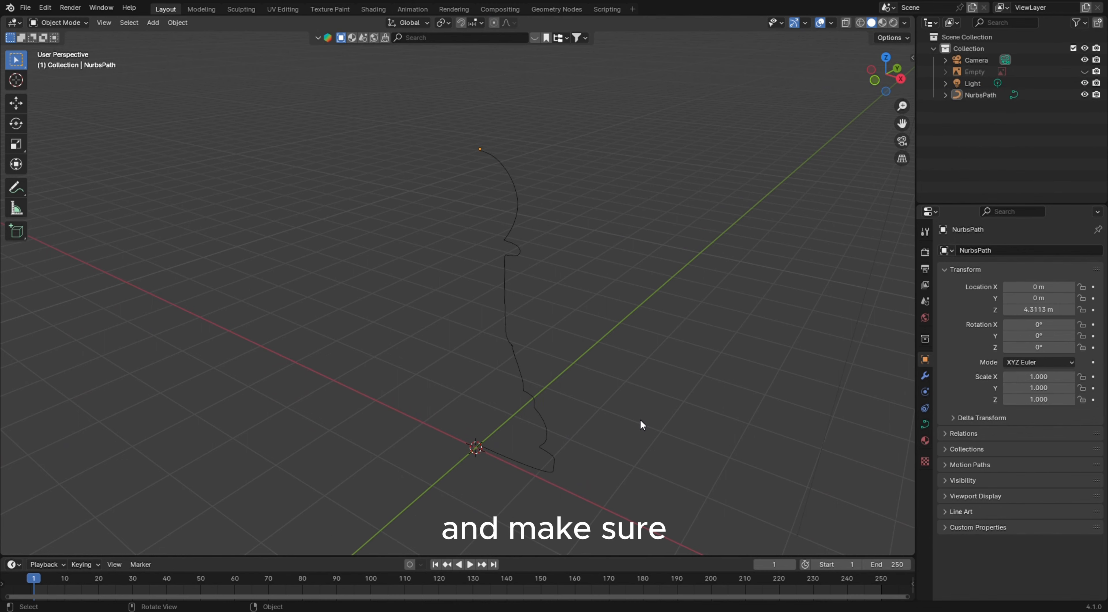
Inspect the curve's position relative to the origin from front, top and perspective views
key("KP_1")
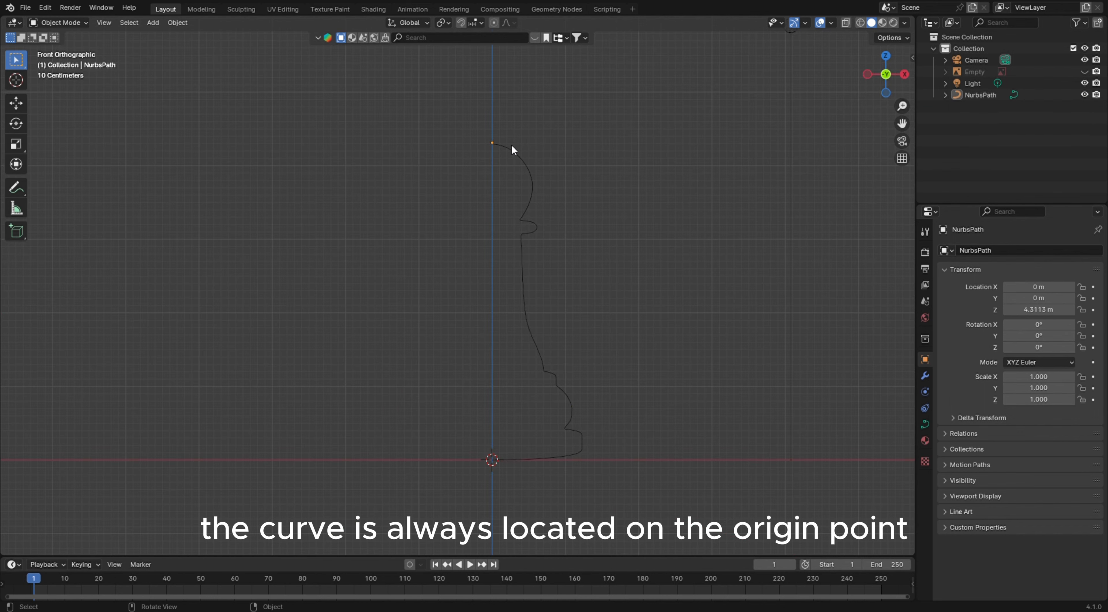
key("KP_7")
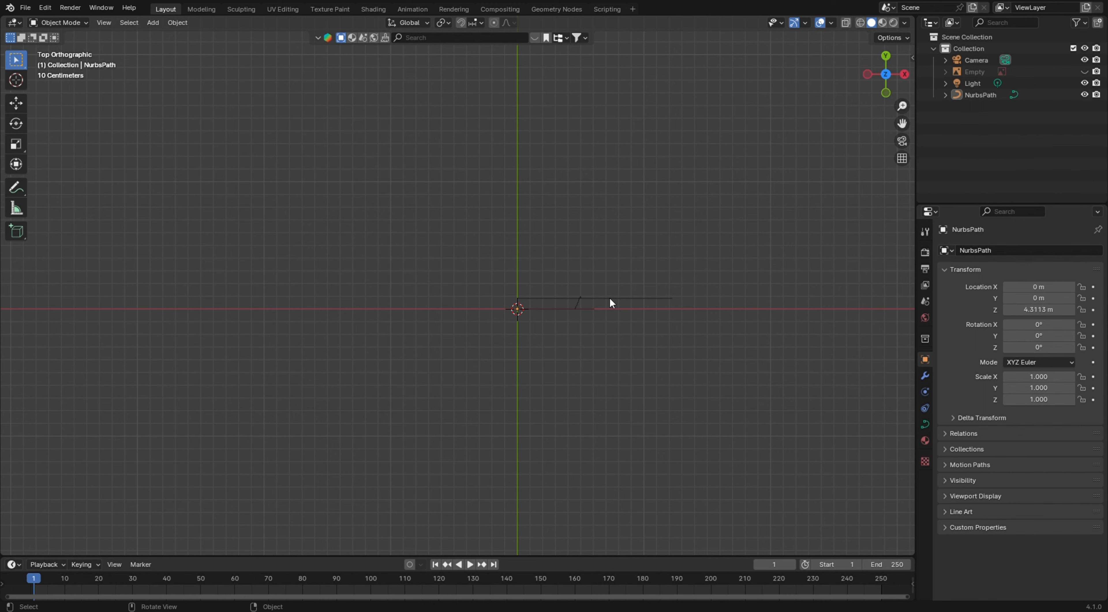
left_click(612, 301)
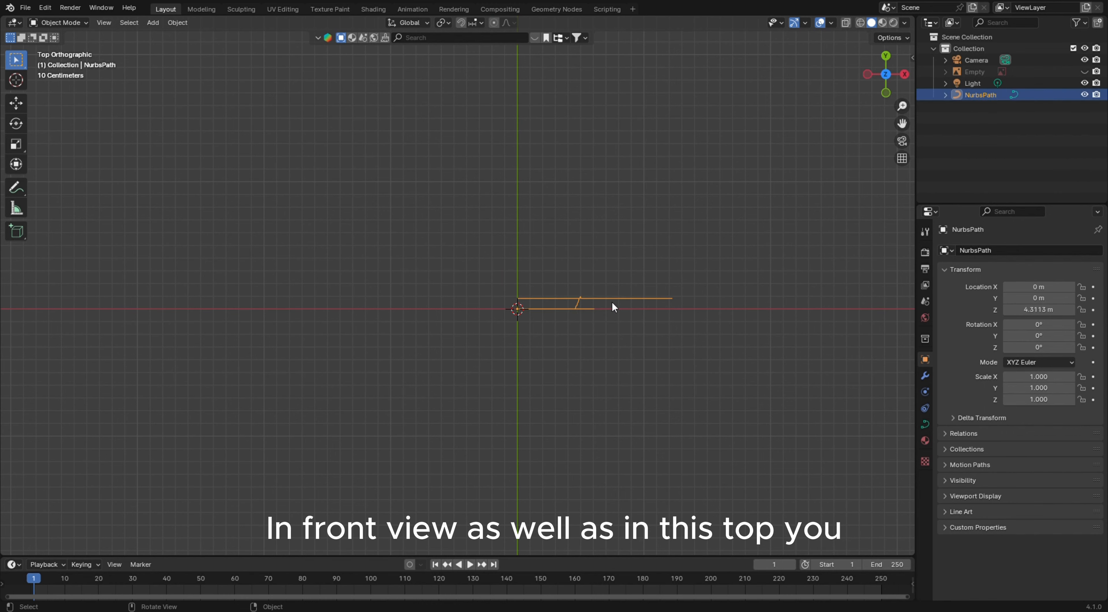
middle_click_drag(612, 302, 504, 282)
key("KP_7")
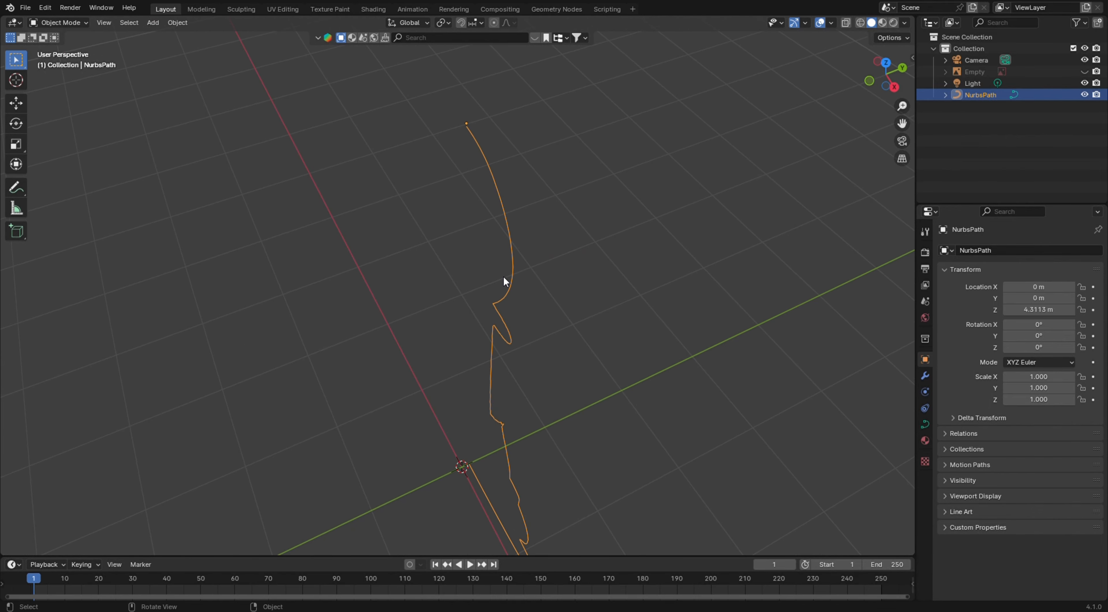
key("KP_3")
middle_click_drag(482, 339, 543, 351)
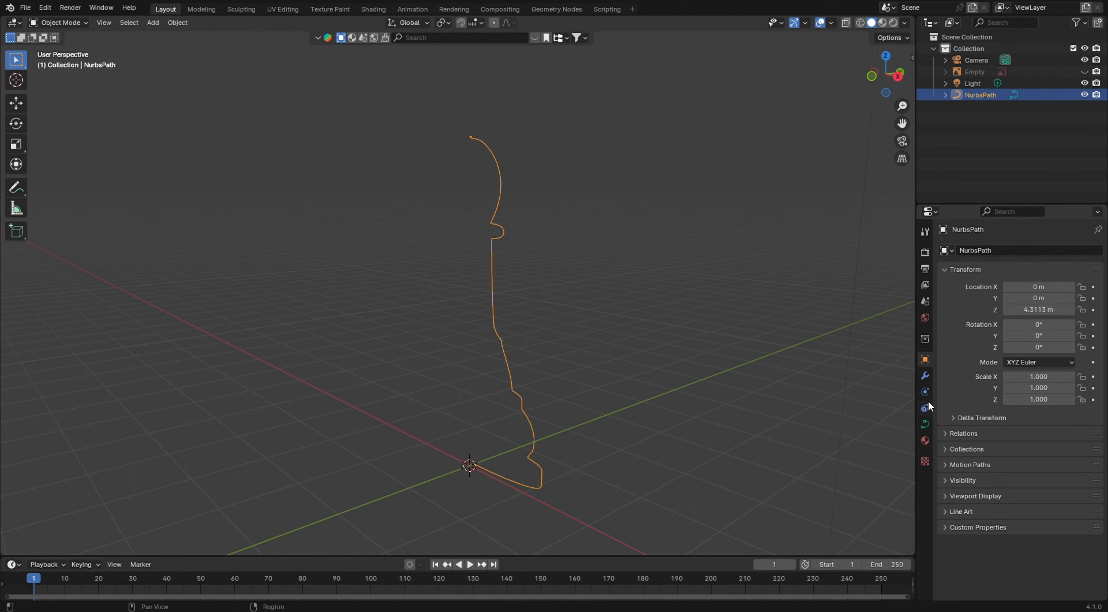
Add a Screw modifier to the curve
left_click(925, 375)
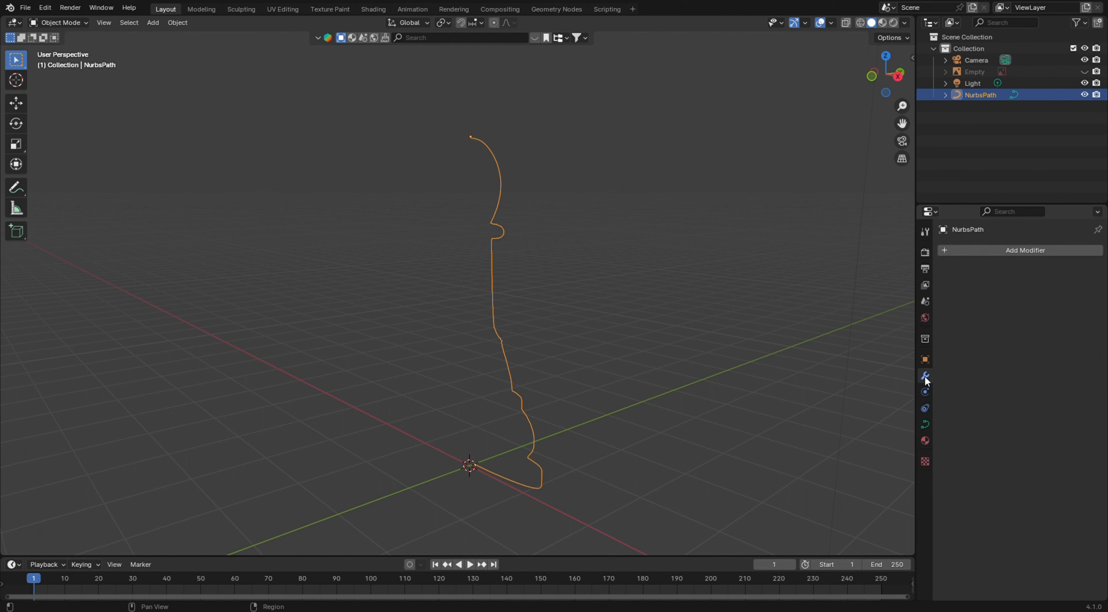
left_click(1013, 249)
mouse_move(1012, 249)
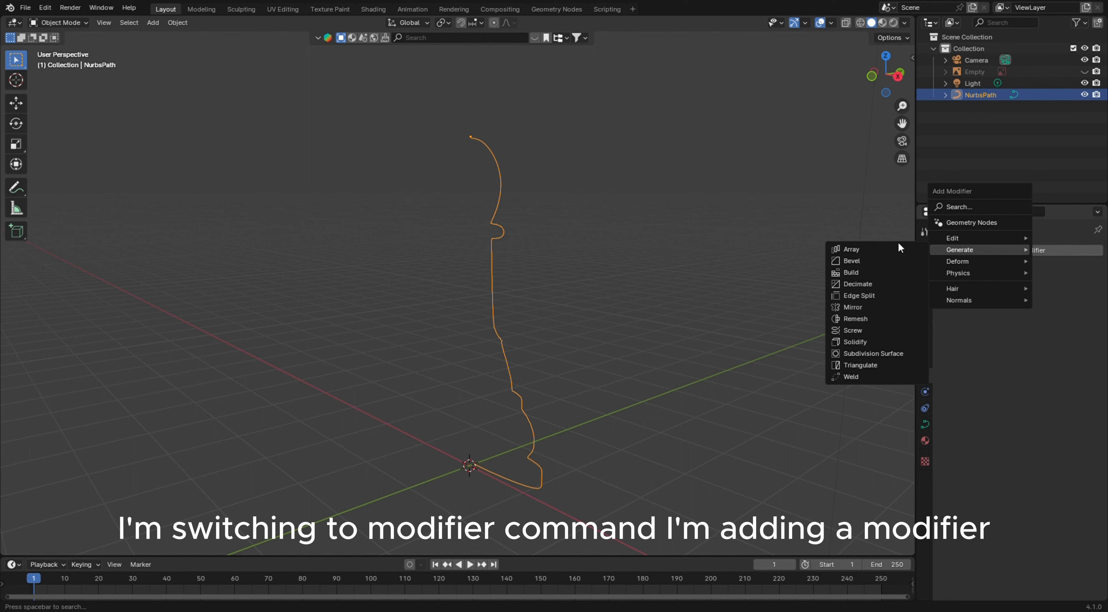
left_click(868, 330)
middle_click_drag(627, 378, 654, 417)
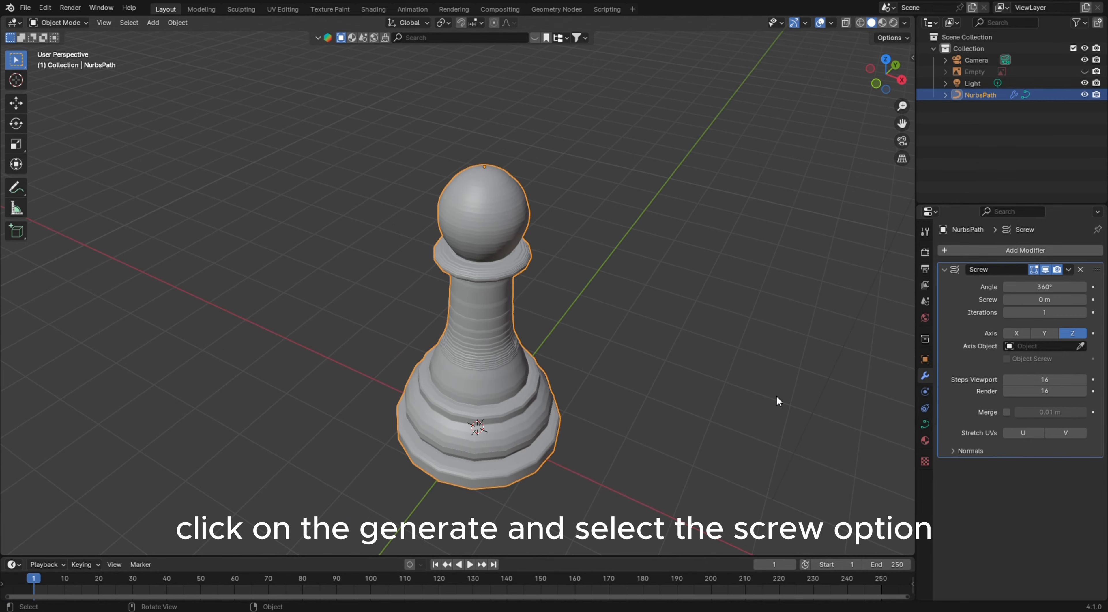
Set the Screw modifier's axis to Z
left_click(1017, 333)
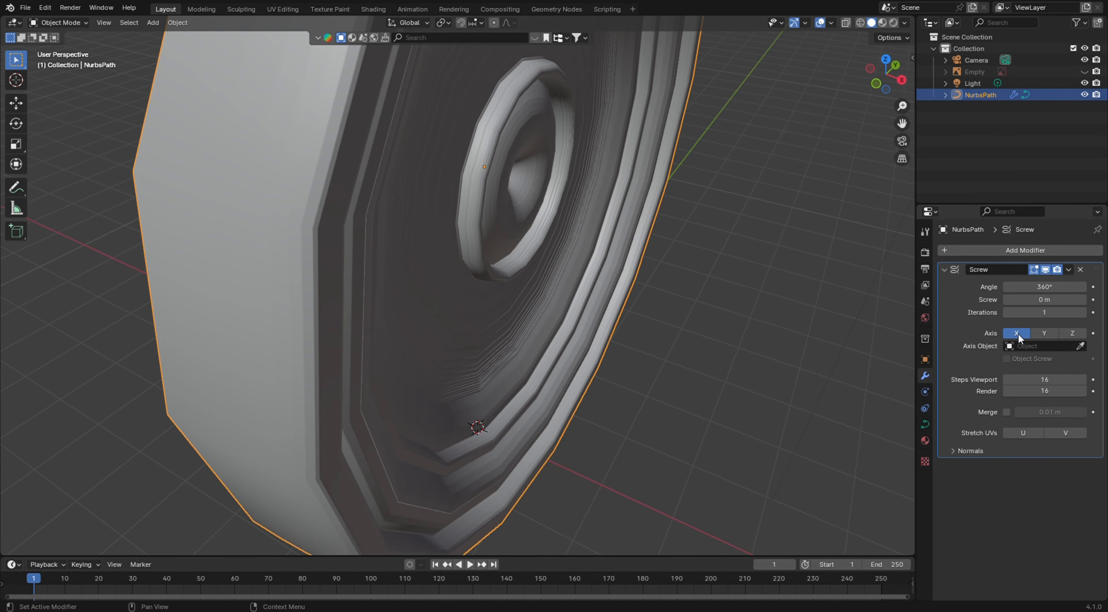
left_click(1037, 332)
scroll(696, 342, "down", 4)
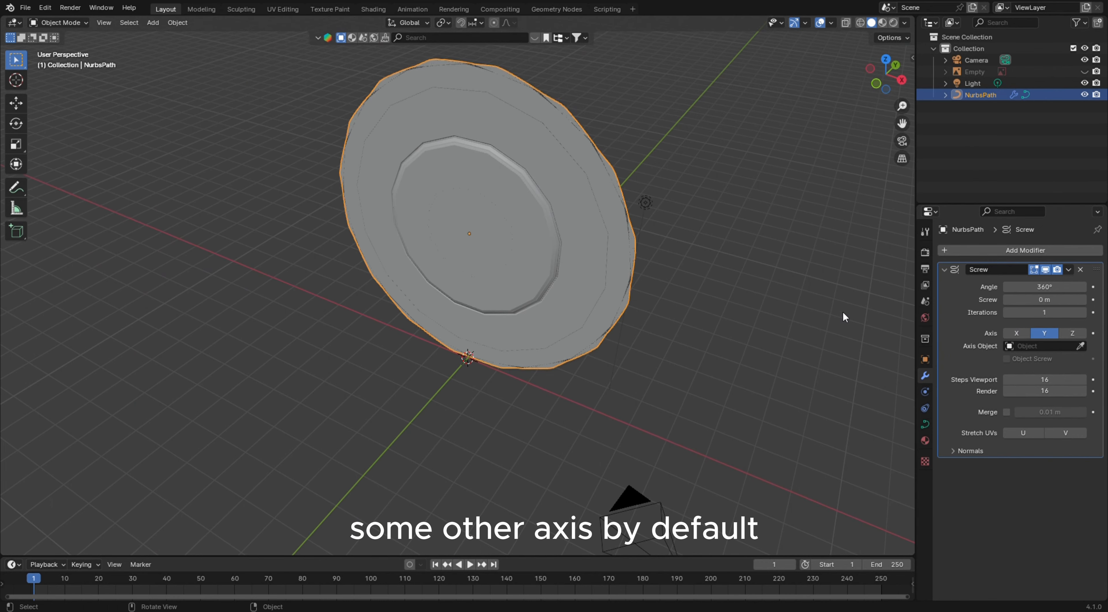
left_click(1062, 336)
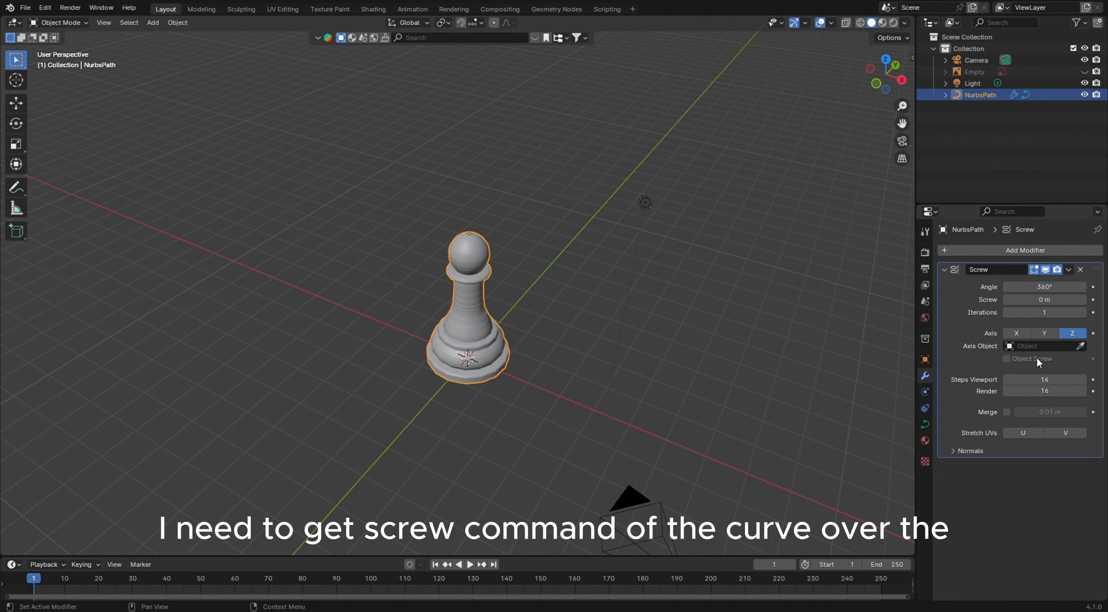
Set the Screw modifier's viewport and render steps to 128
left_click(1044, 379)
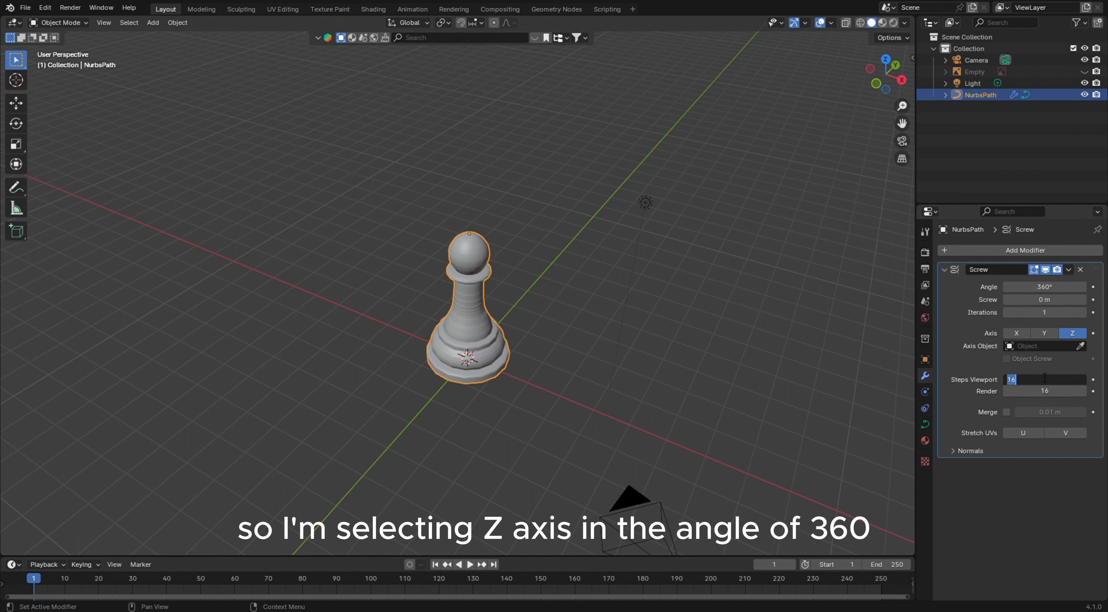
type("12")
key("Tab")
type("12")
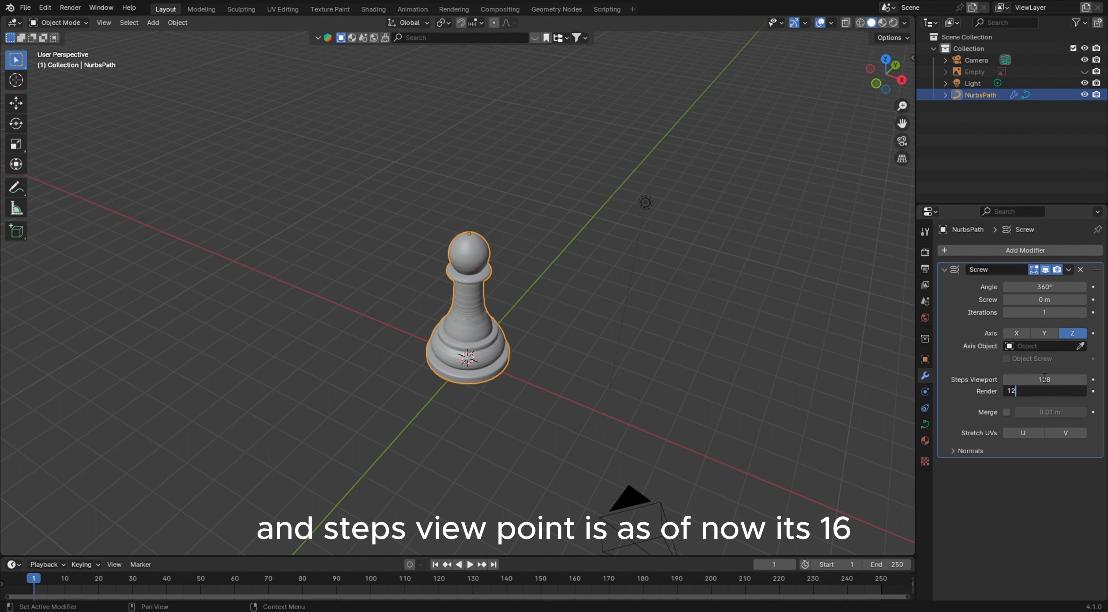
type("8")
key("Return")
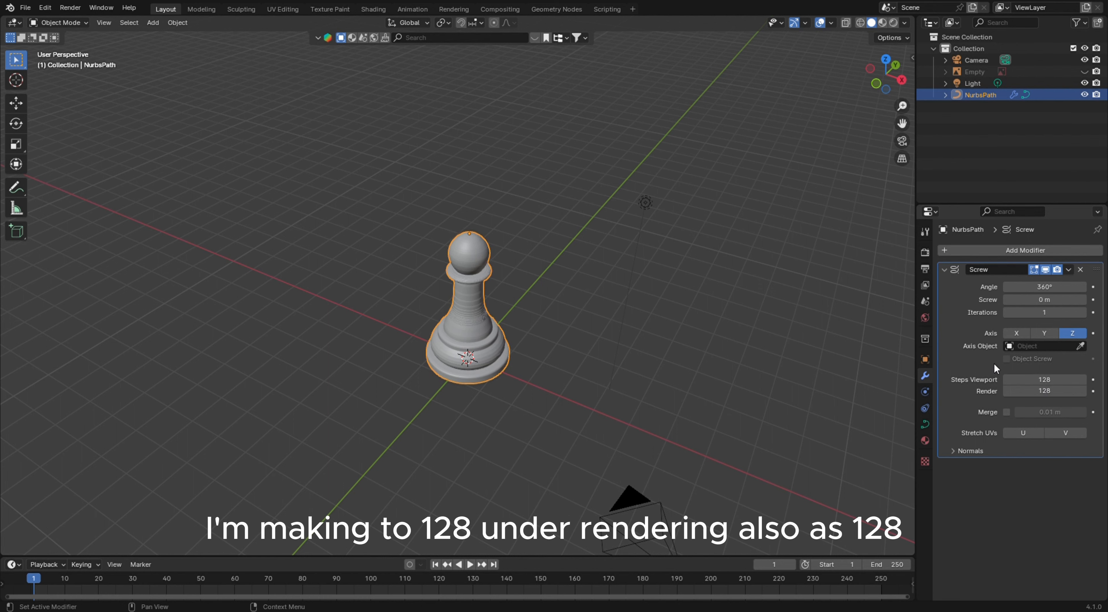
left_click(569, 318)
scroll(568, 318, "up", 3)
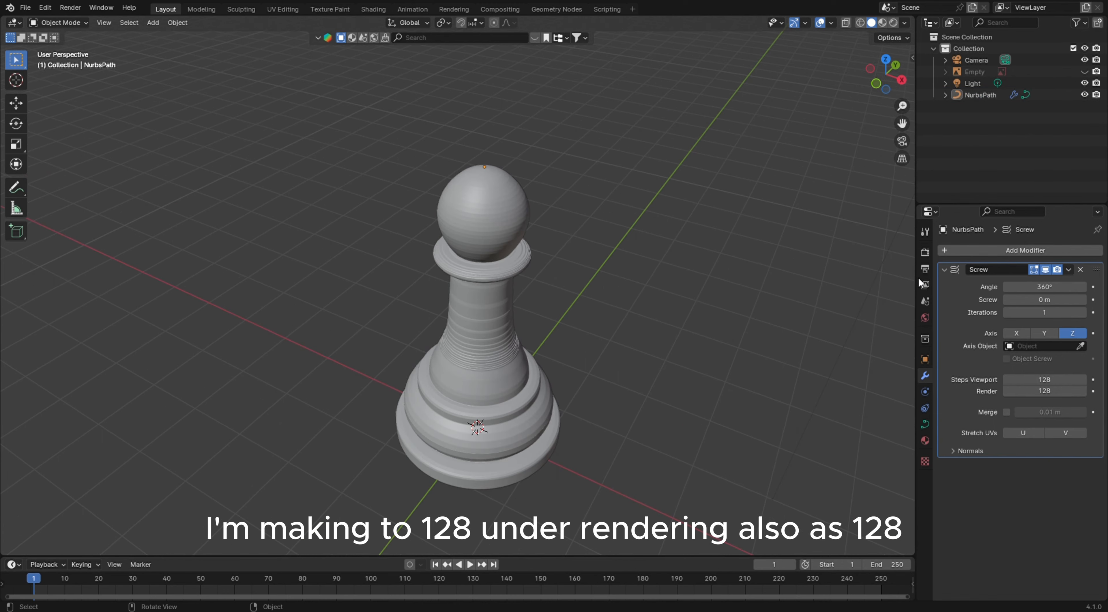
Try to apply the Screw modifier, then remove it from the curve
left_click(1068, 270)
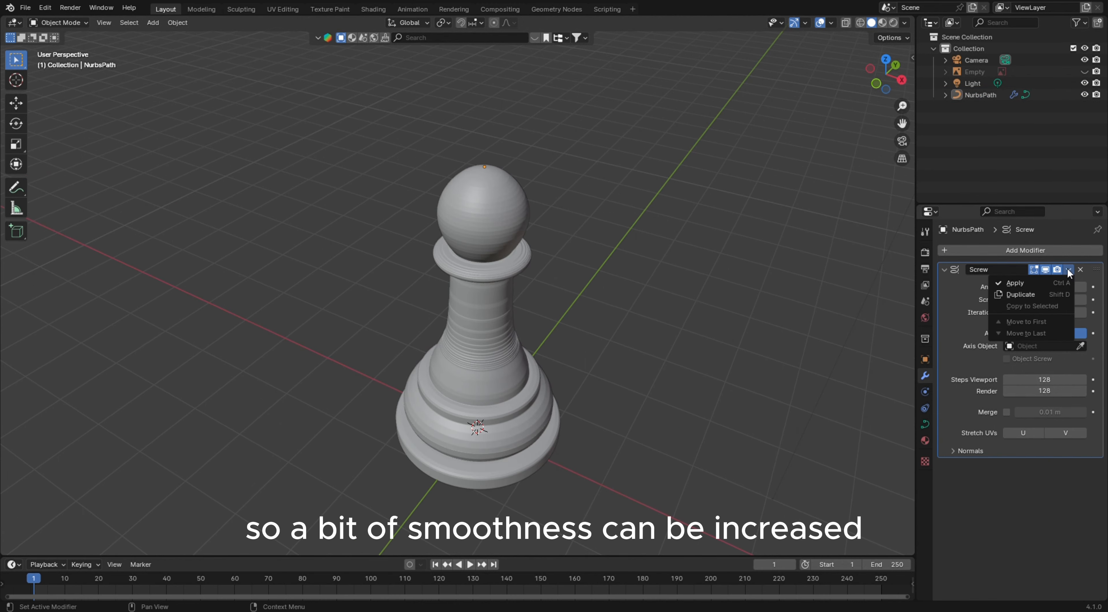
left_click(1048, 283)
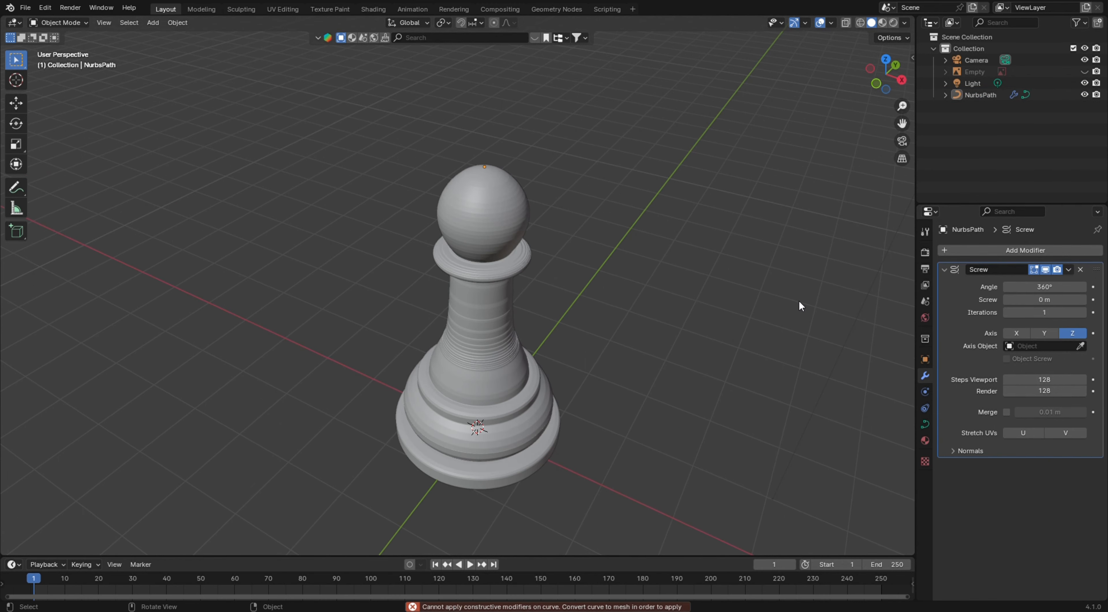
left_click(1068, 270)
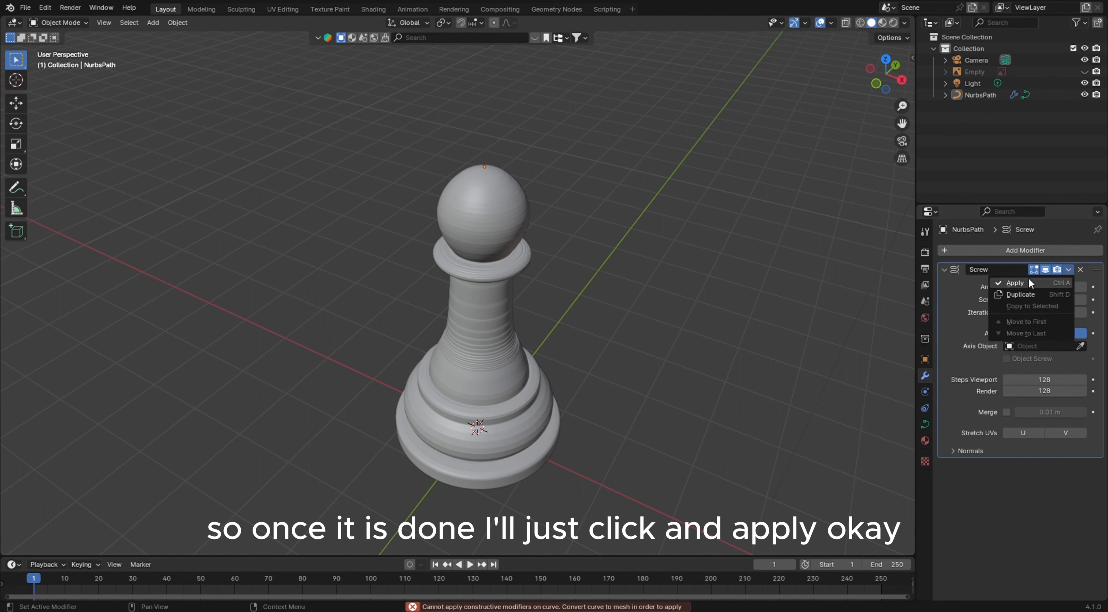
left_click(1028, 278)
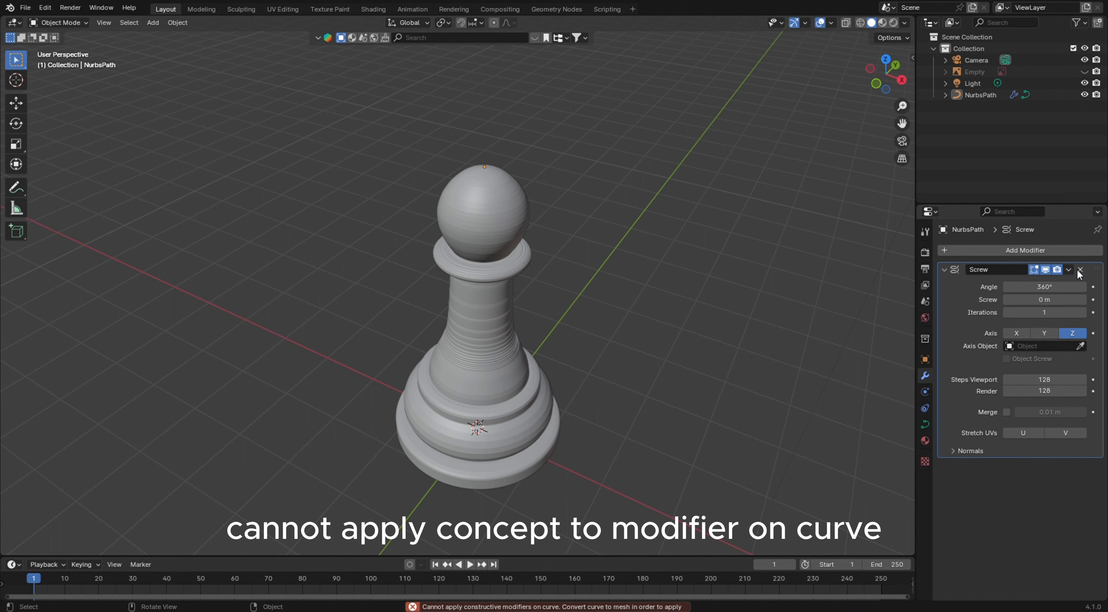
left_click(1078, 270)
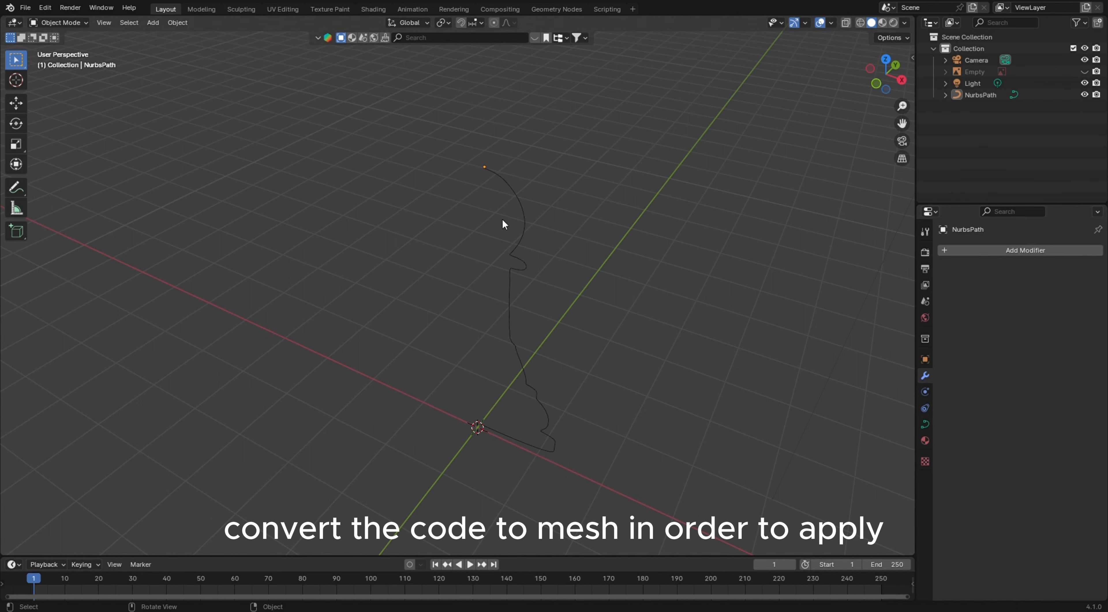
Convert the pawn profile curve to a mesh
left_click(524, 229)
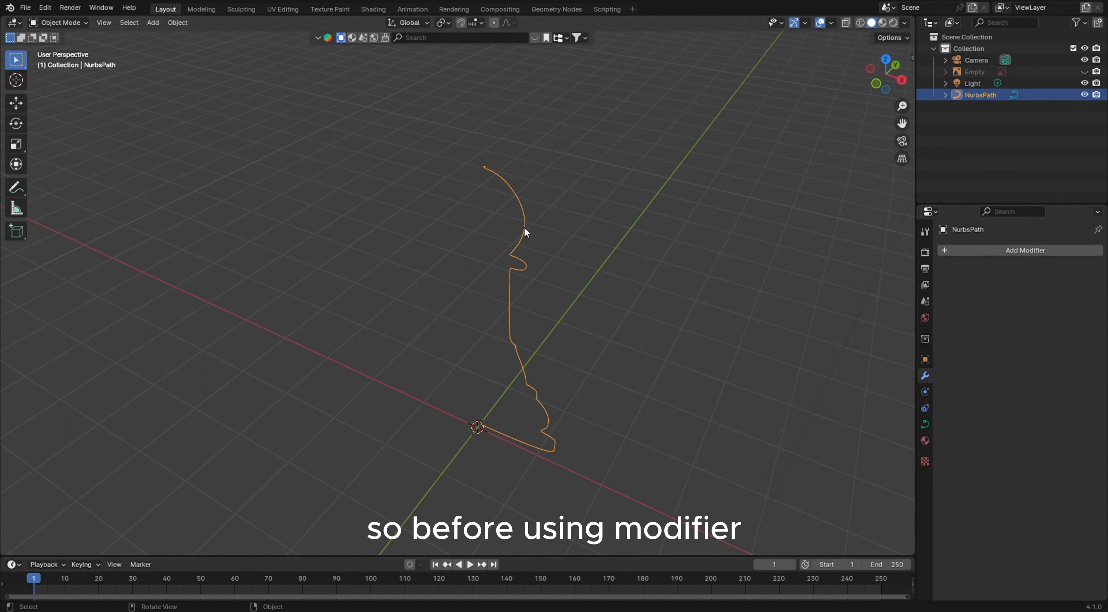
right_click(524, 226)
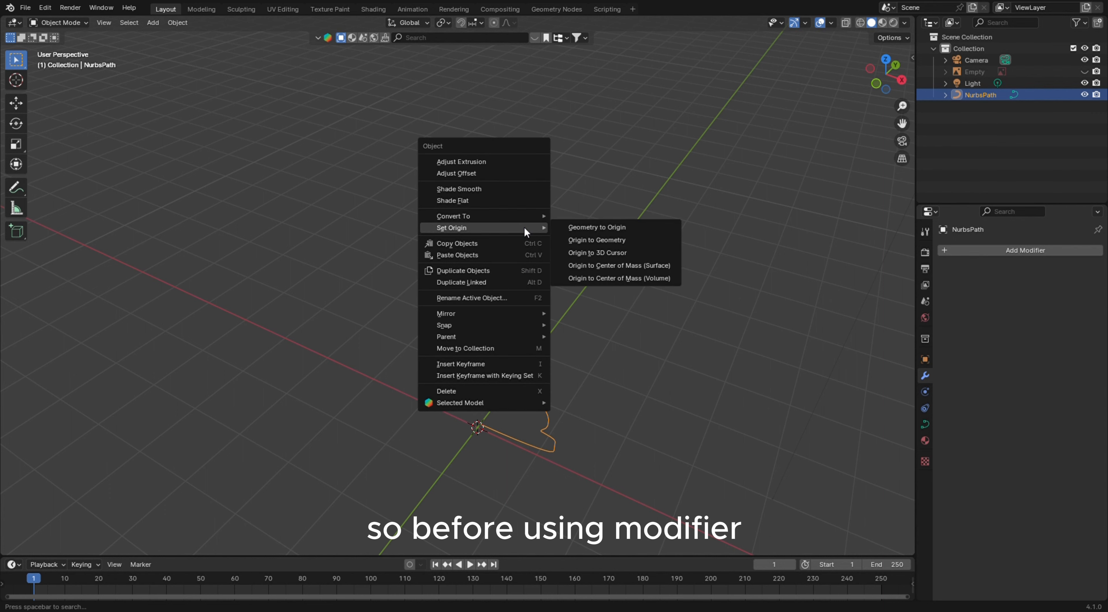
mouse_move(474, 215)
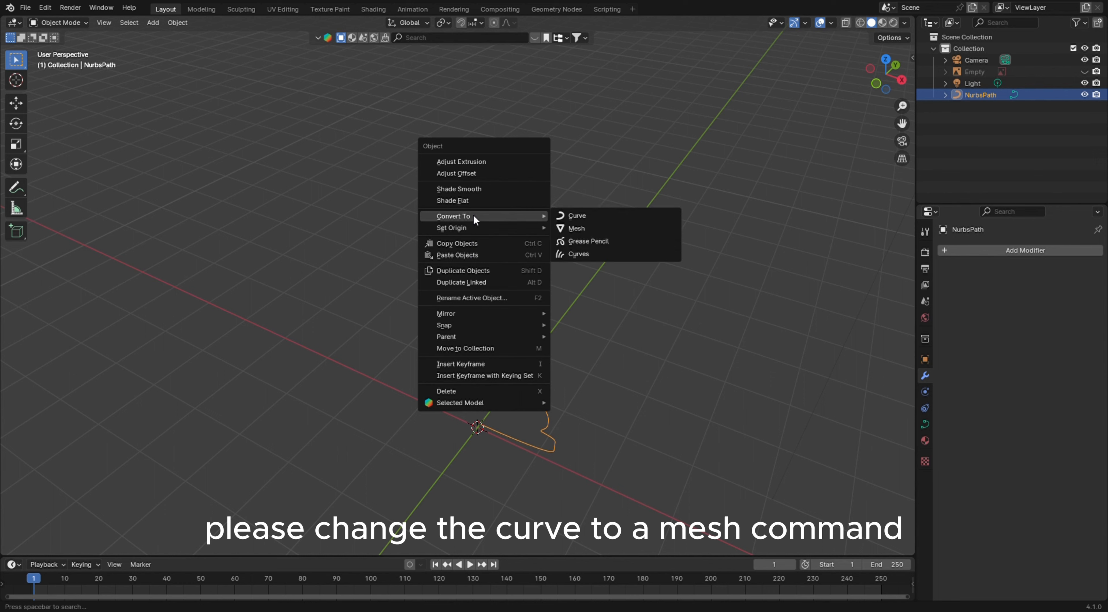
left_click(581, 227)
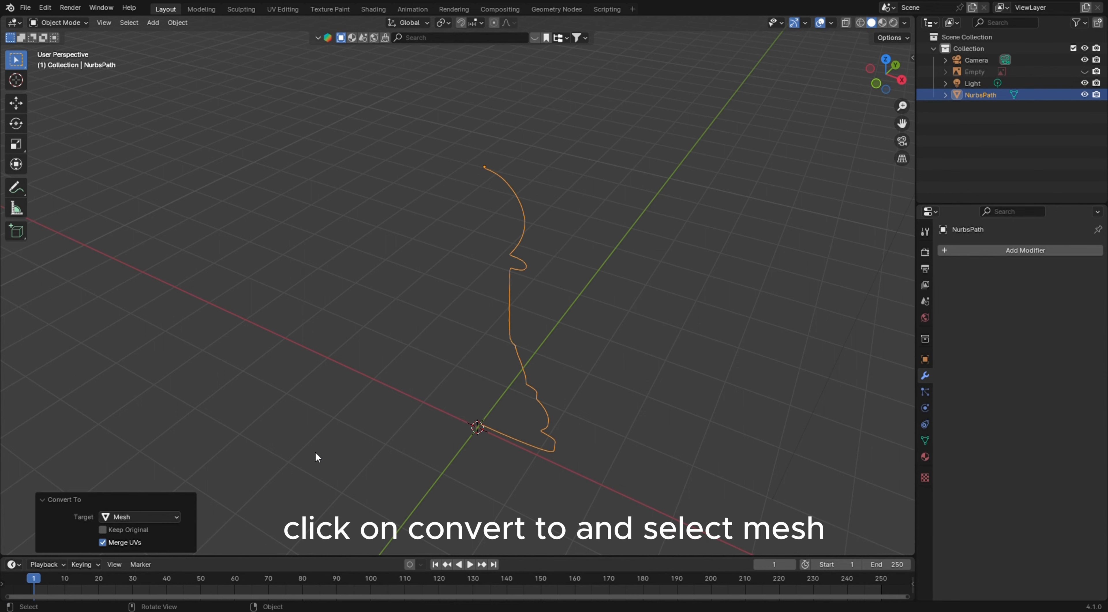
Select the profile mesh and add a Screw modifier to it
left_click(981, 248)
mouse_move(981, 248)
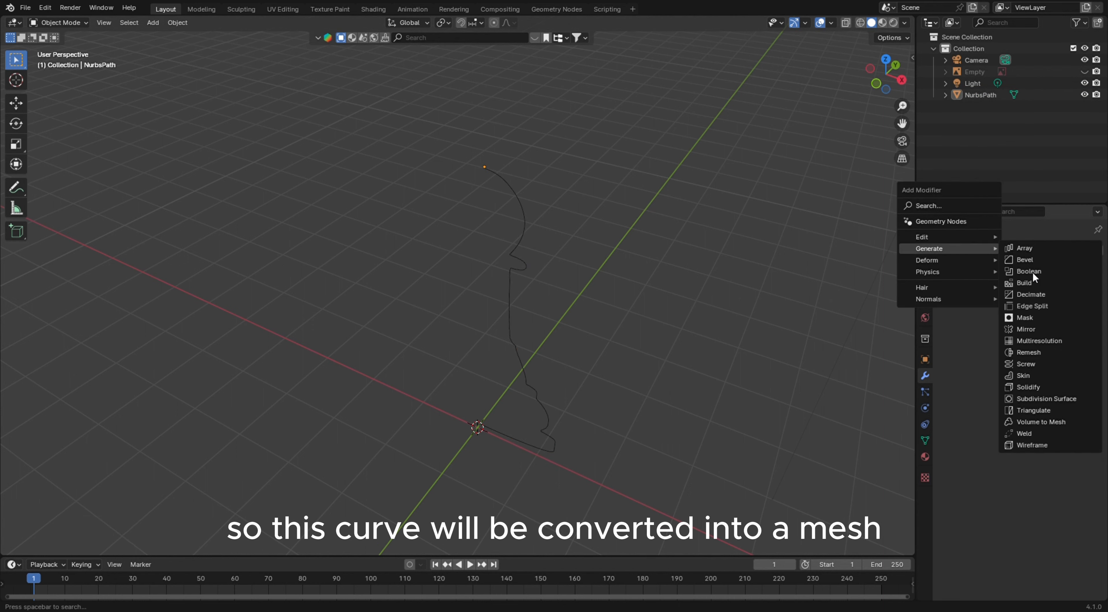
left_click(514, 272)
left_click(994, 249)
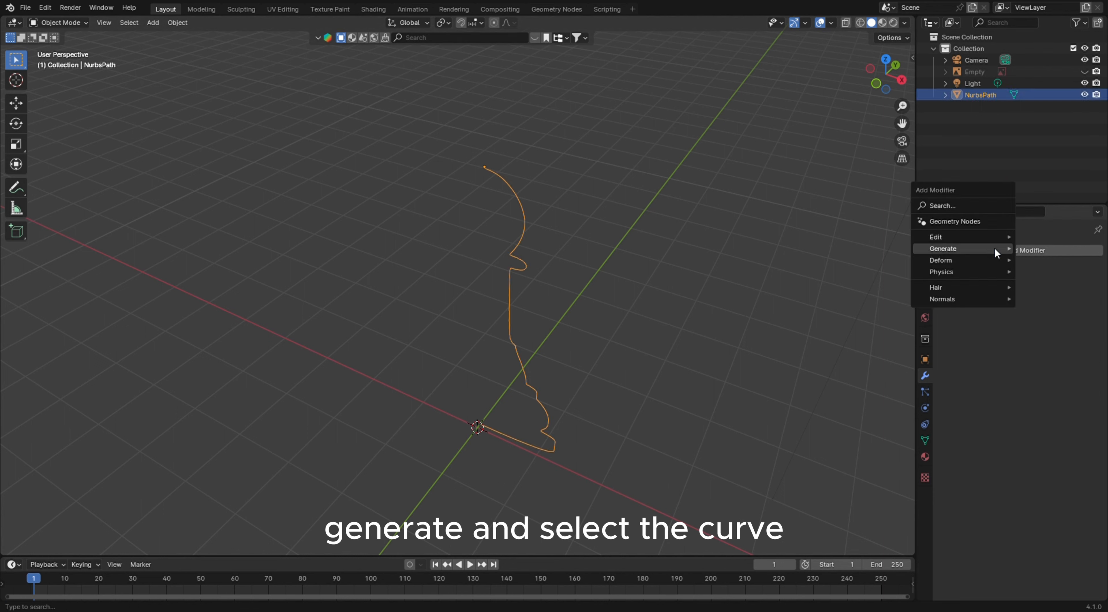
mouse_move(991, 248)
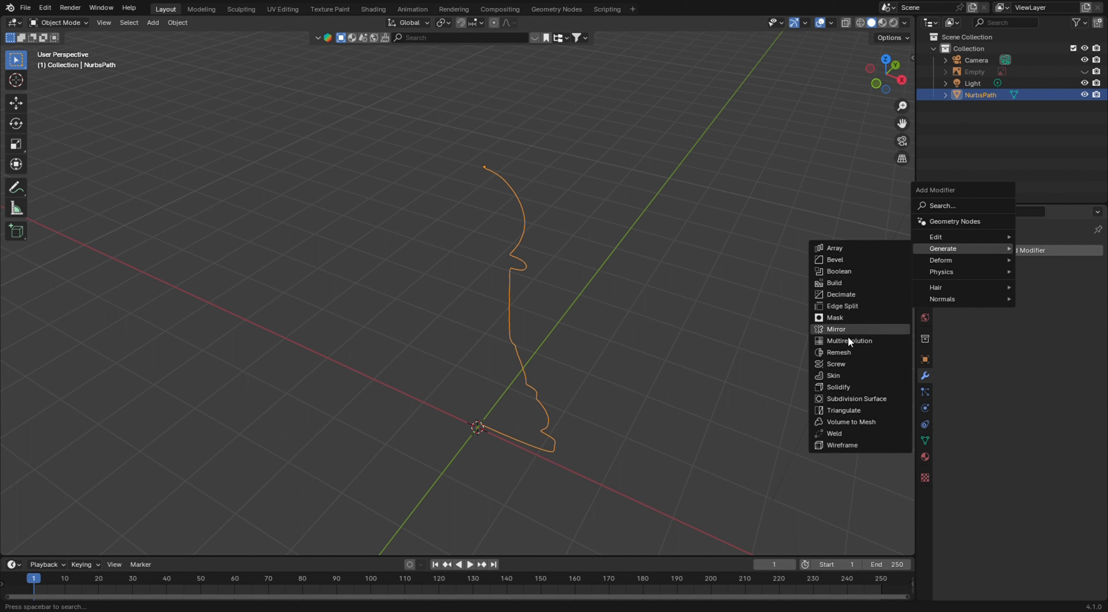
left_click(836, 364)
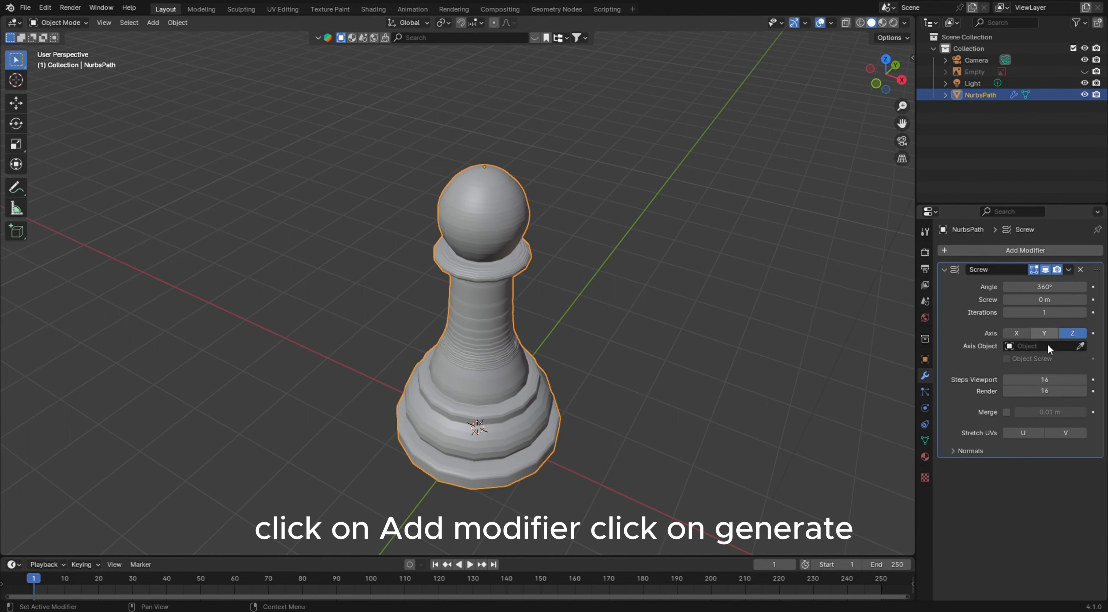
Set the Screw modifier's viewport and render steps to 128 and apply the modifier
left_click(1046, 389)
left_click(1045, 380)
type("128")
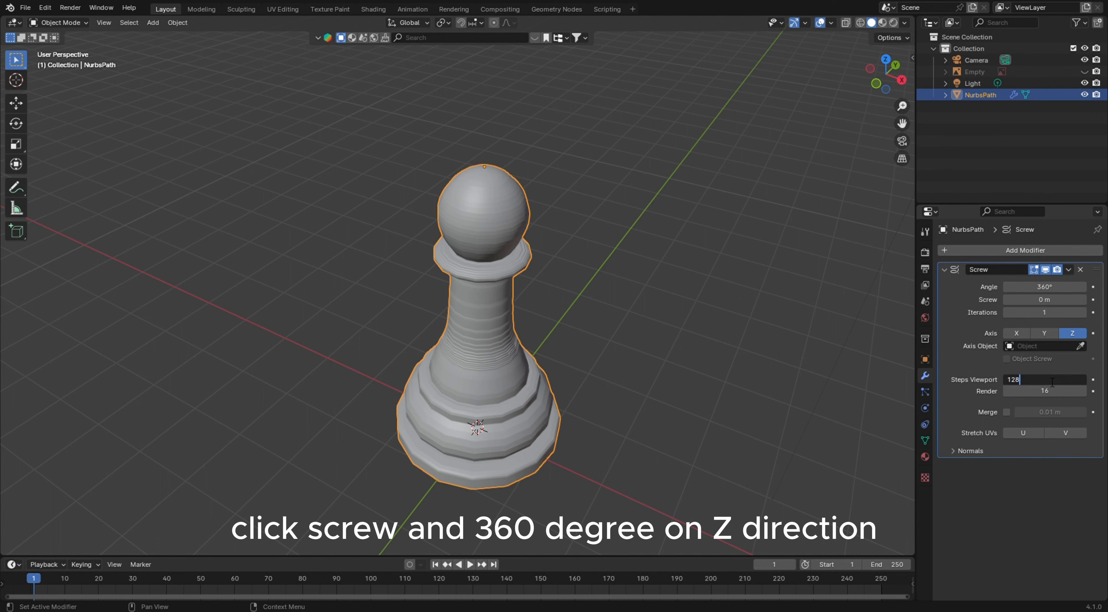
key("Tab")
type("128")
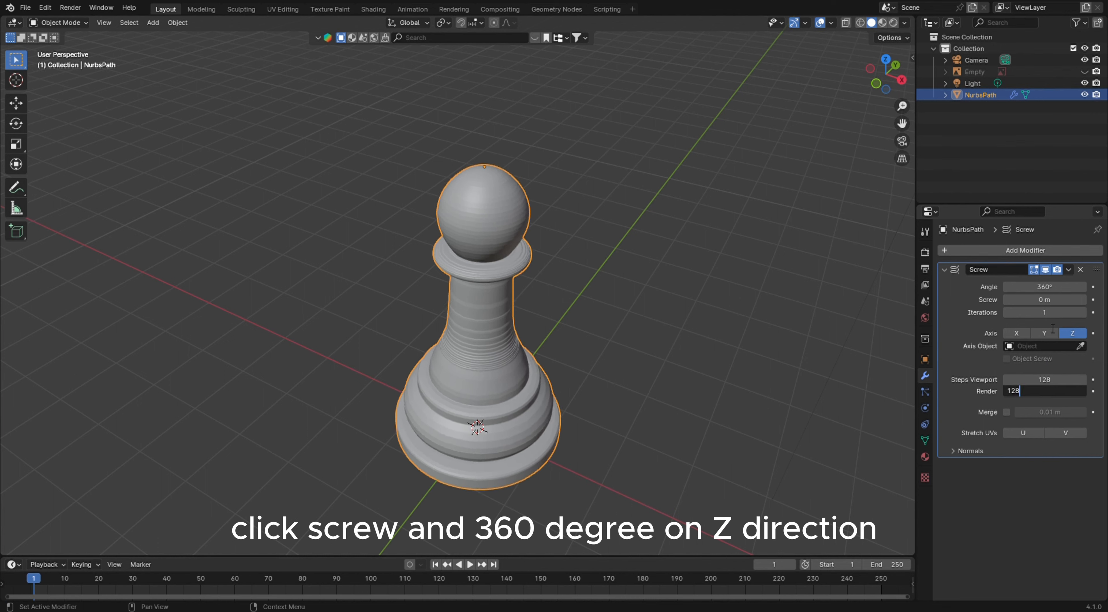
key("Return")
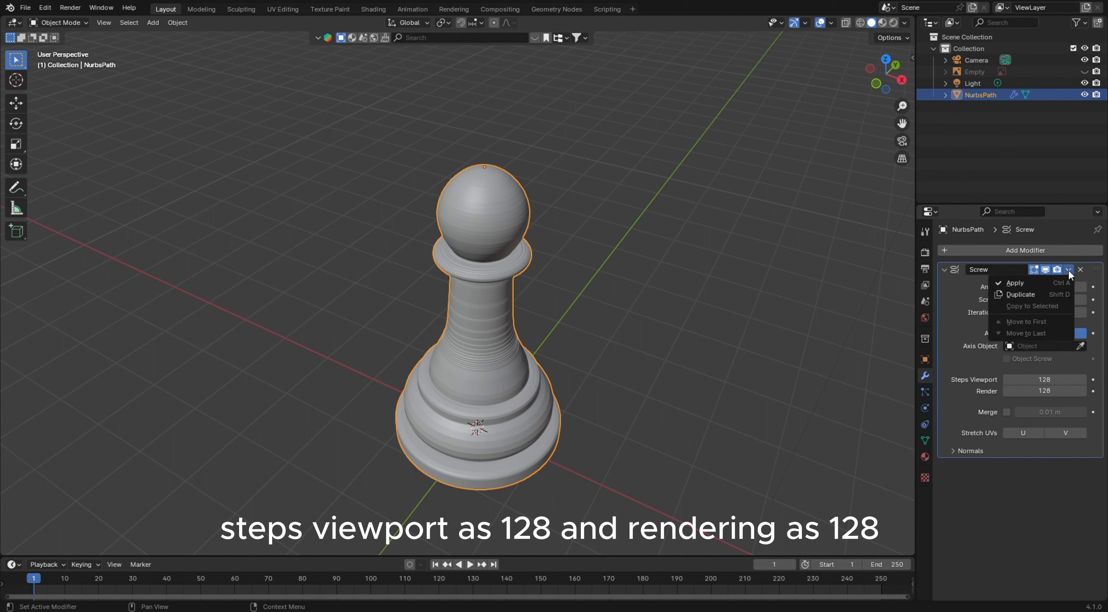
left_click(1068, 269)
left_click(1054, 283)
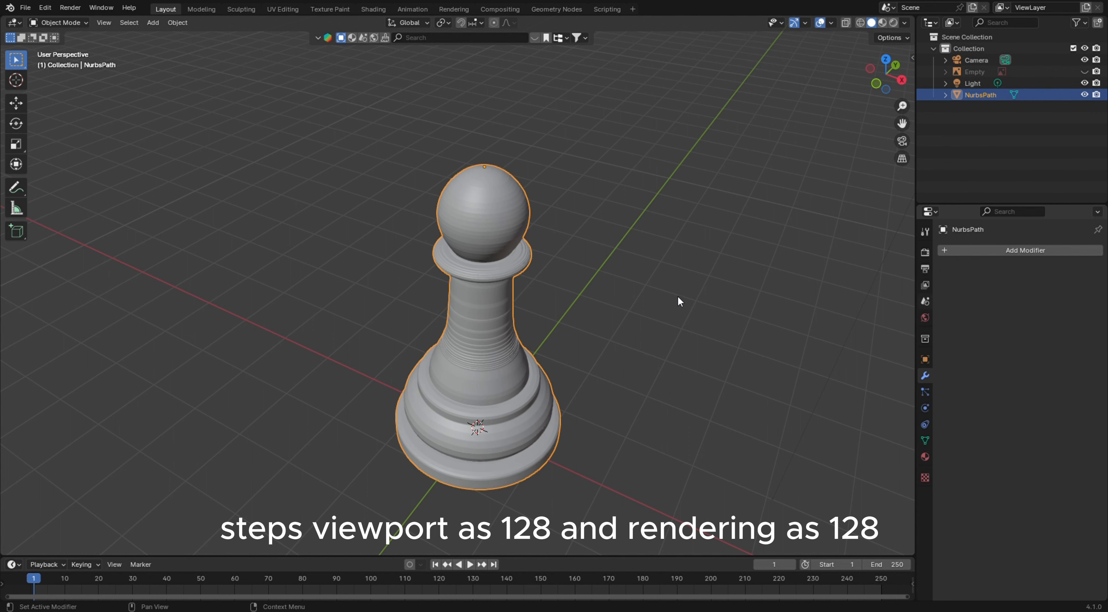
Add a new material to the pawn and set its base color to black
left_click(525, 322)
scroll(791, 336, "down", 3)
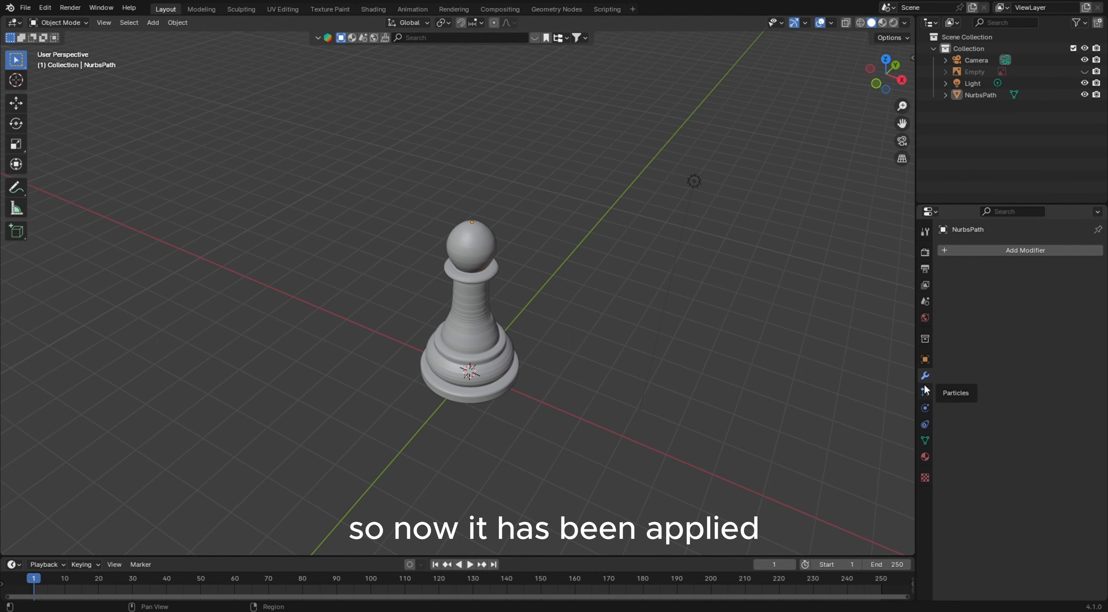
left_click(925, 456)
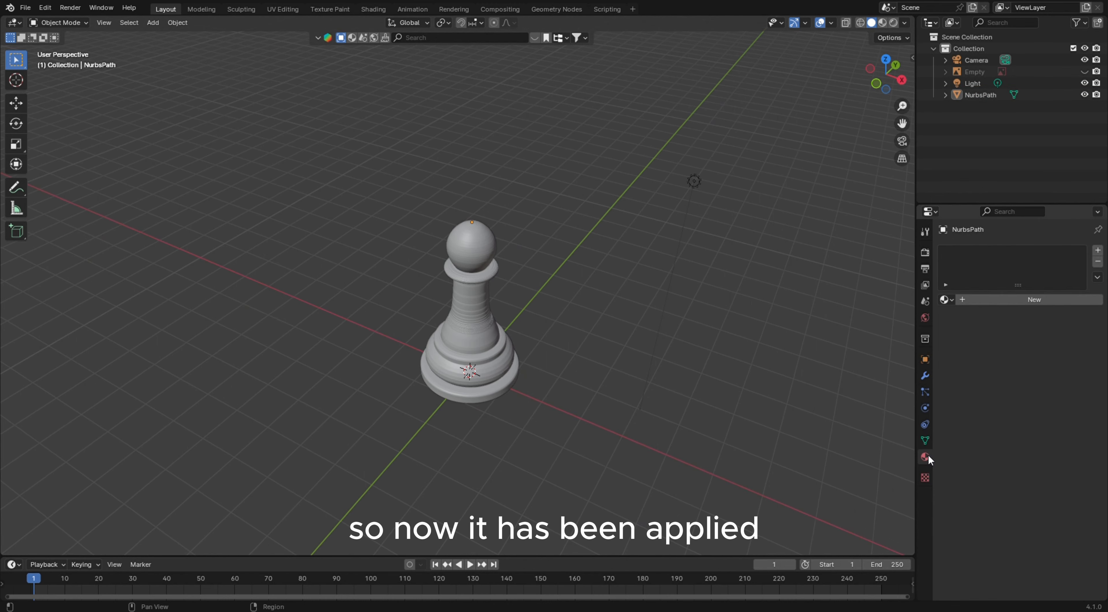
left_click(1028, 300)
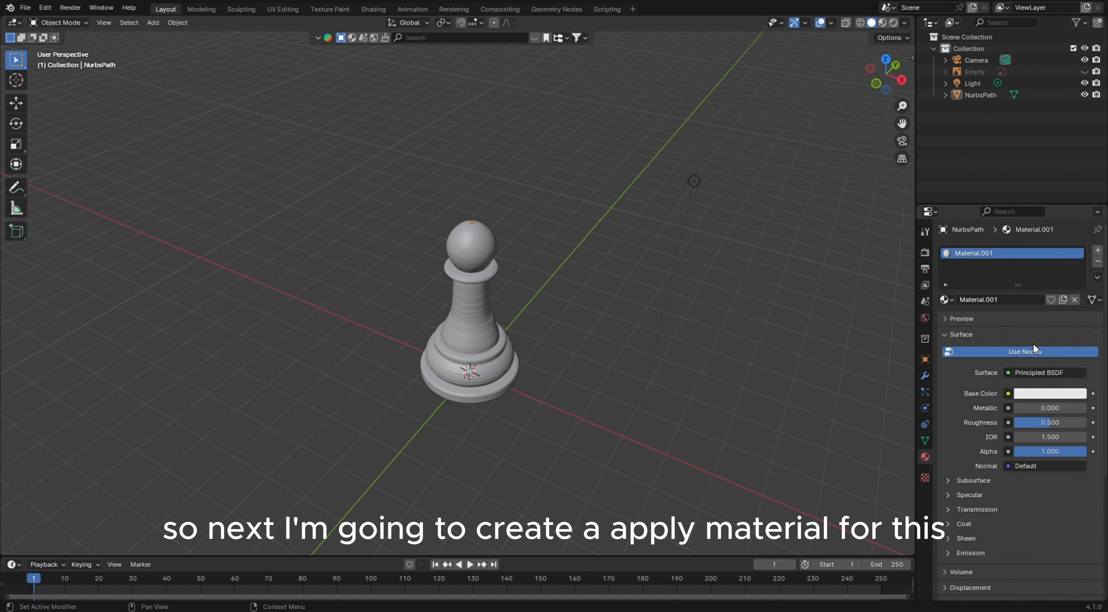
left_click(1049, 394)
left_click_drag(1077, 278, 1077, 311)
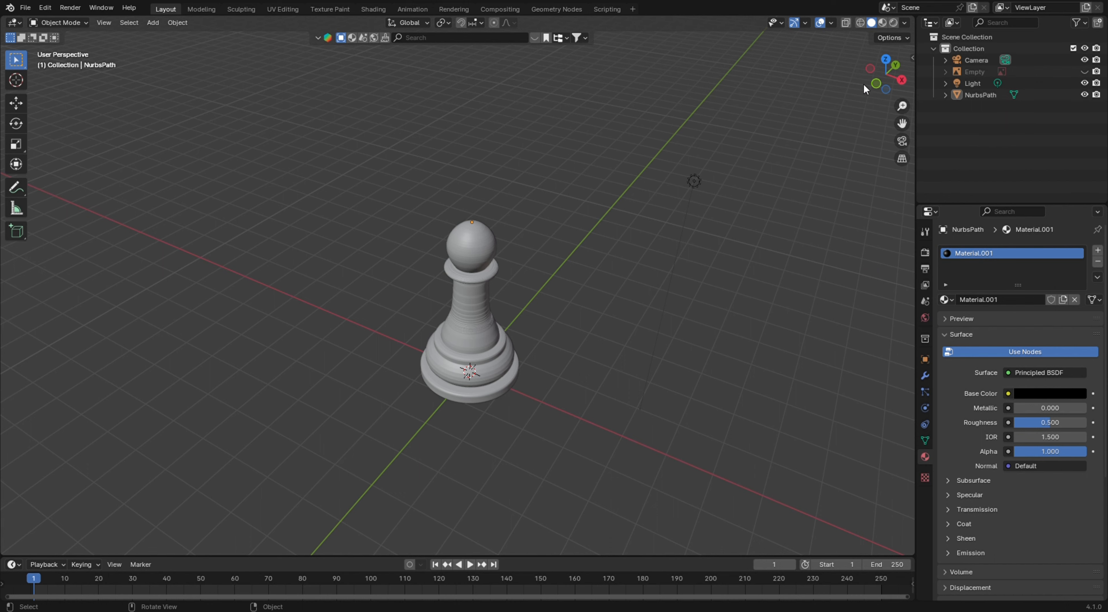
Switch to rendered shading and move the light about 1.5 m along X toward the pawn in top view
left_click(894, 23)
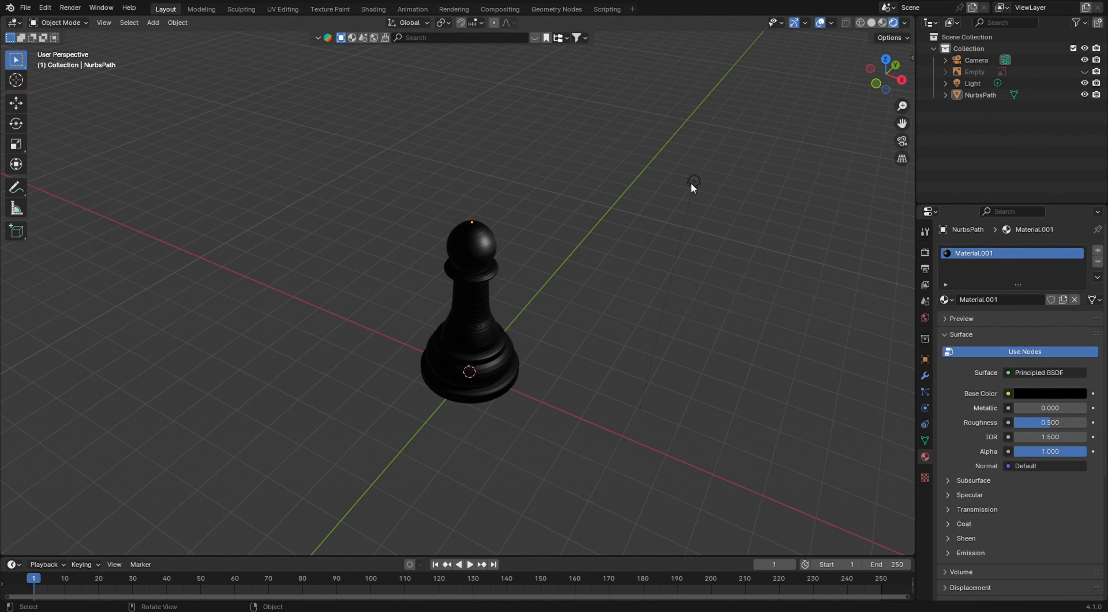
left_click(693, 182)
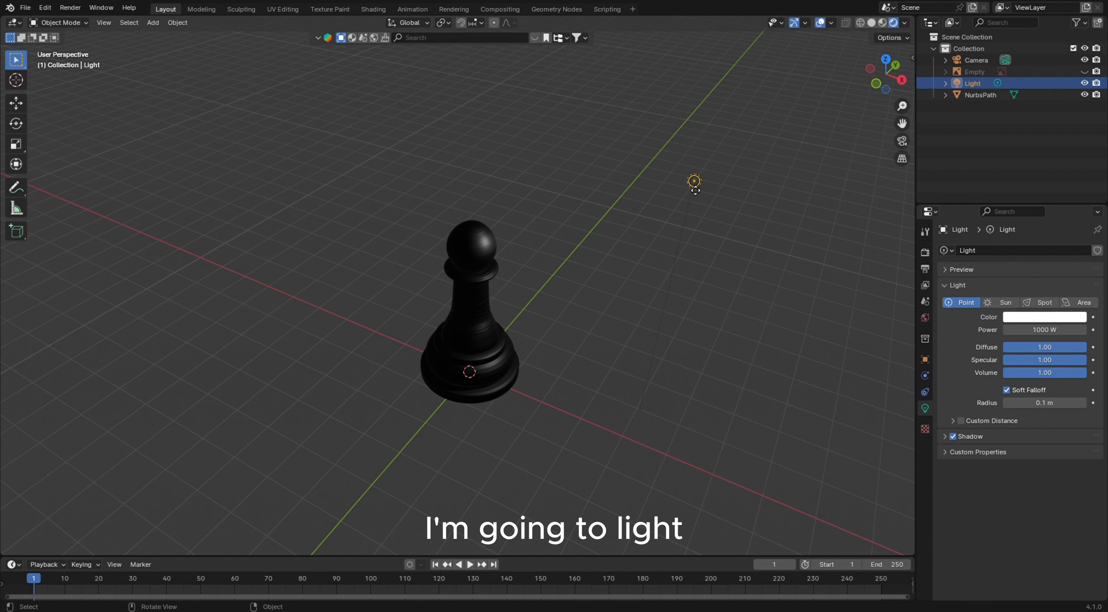
key("KP_7")
key("g")
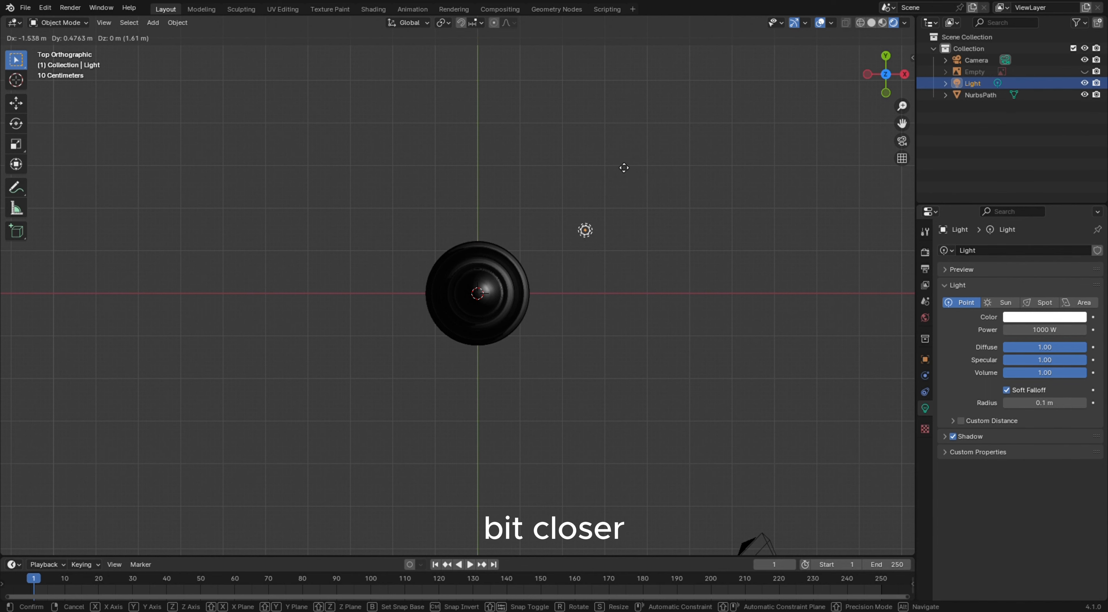
left_click(627, 193)
Lower the light about 2.37 m along the Z axis
middle_click_drag(626, 302, 583, 209)
key("g")
key("z")
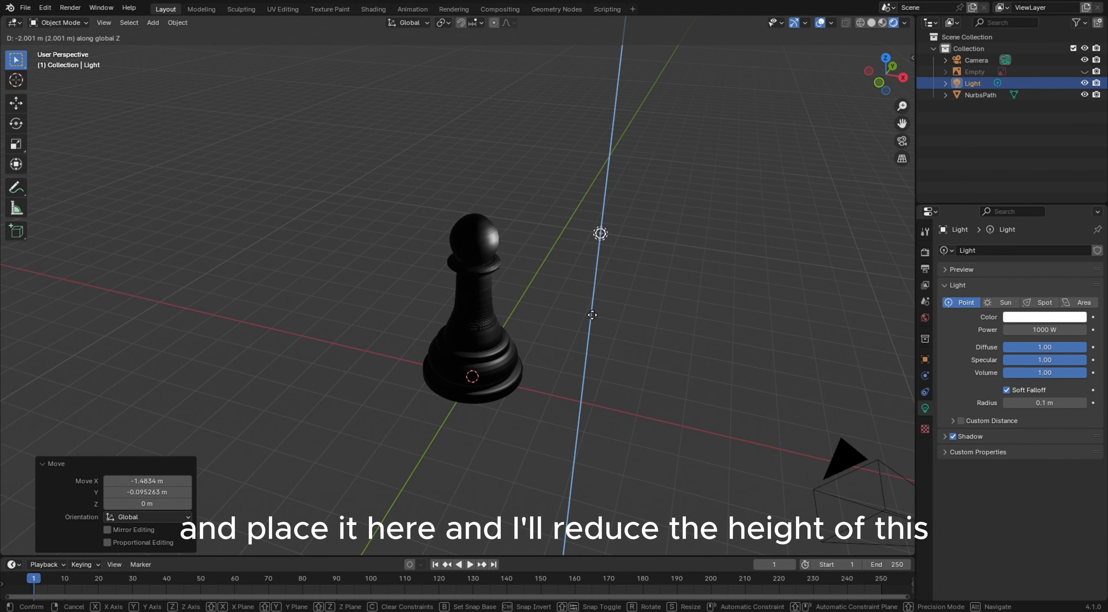
left_click(626, 329)
Select the camera from camera view and set its lens type to Orthographic
key("KP_0")
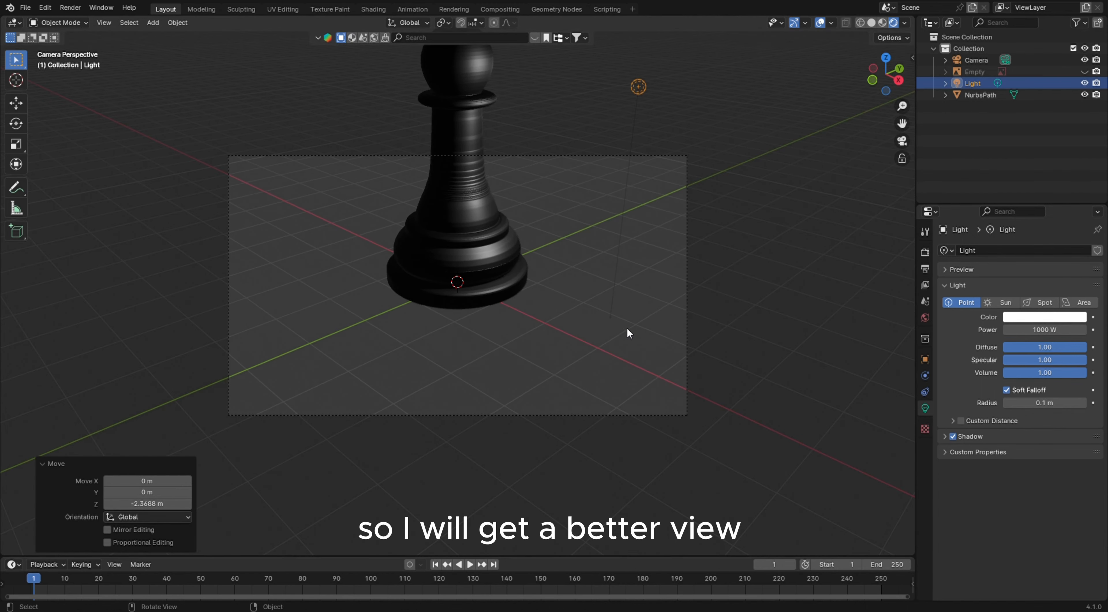
scroll(539, 320, "down", 3)
middle_click_drag(539, 277, 542, 441, "shift")
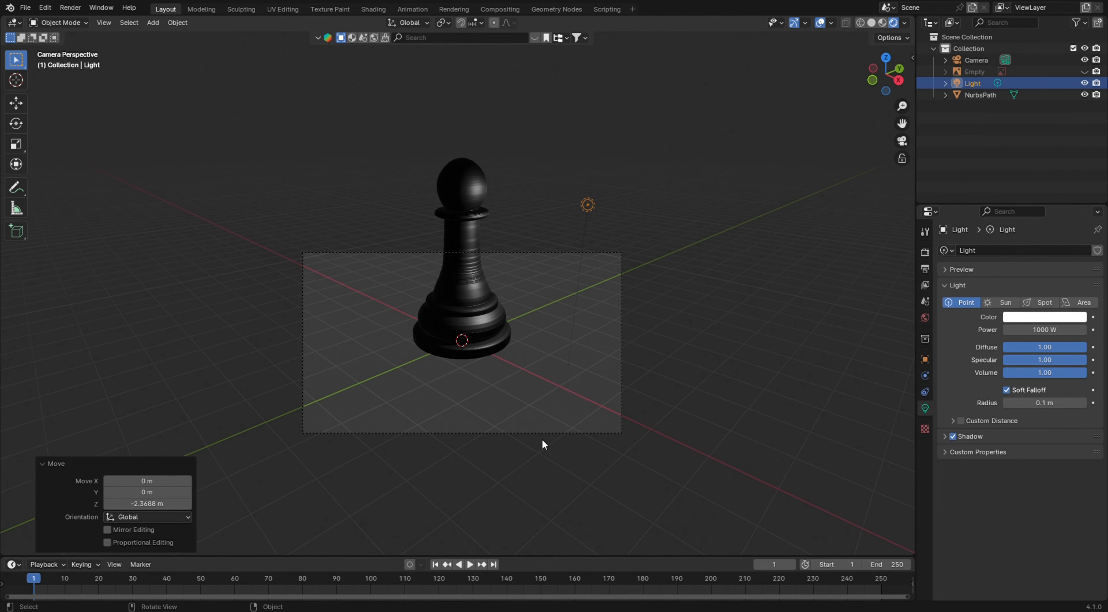
left_click(557, 432)
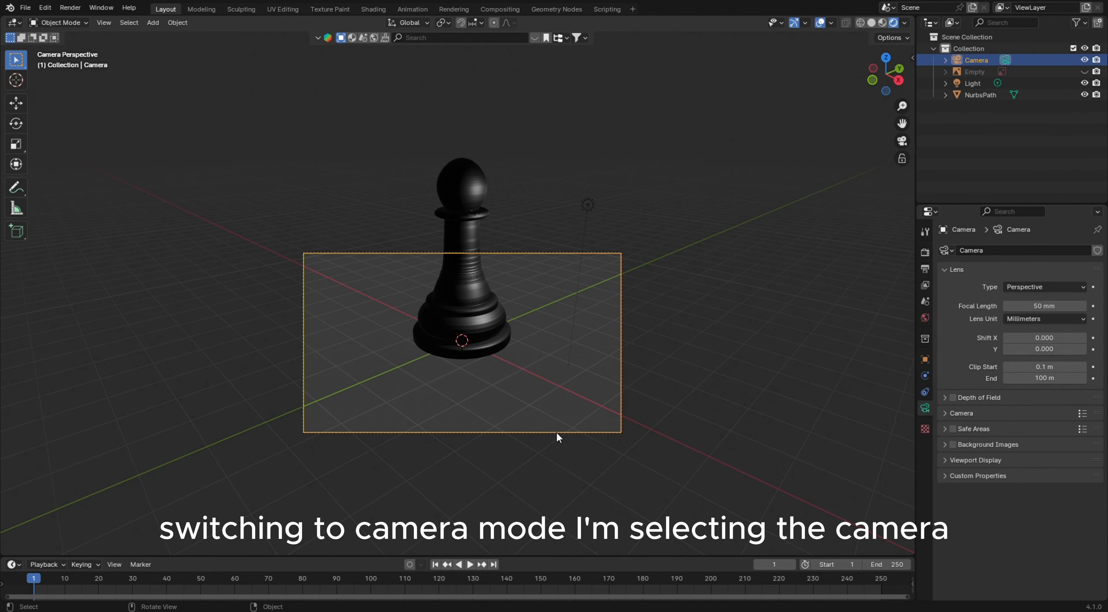
left_click(1026, 288)
left_click(1024, 313)
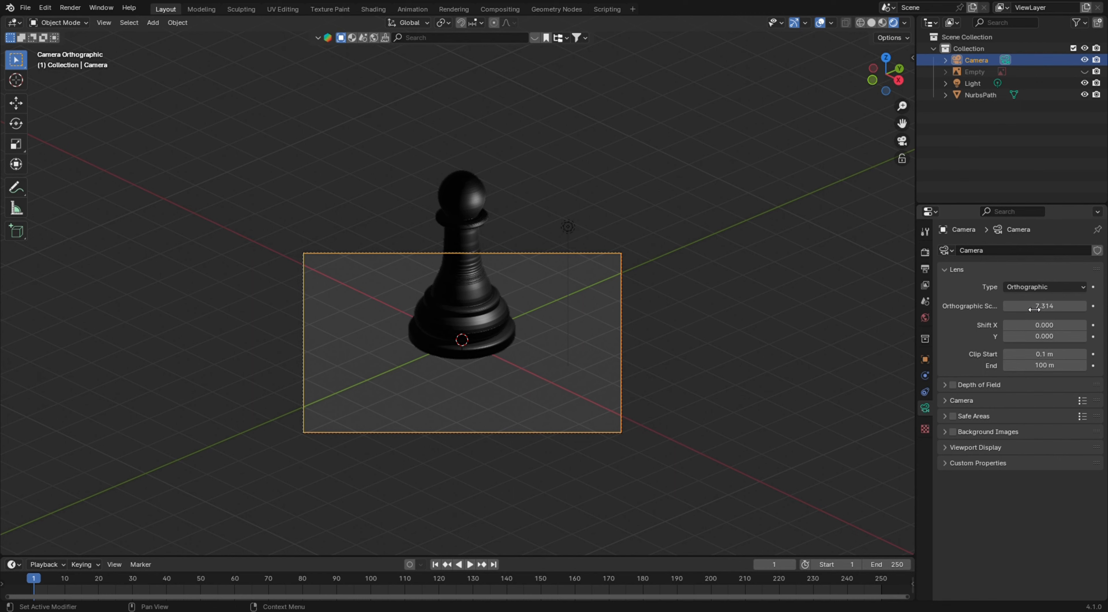
Set the camera's orthographic scale to 12 and shift the camera about 1 m to frame the pawn
left_click(1039, 307)
type("15")
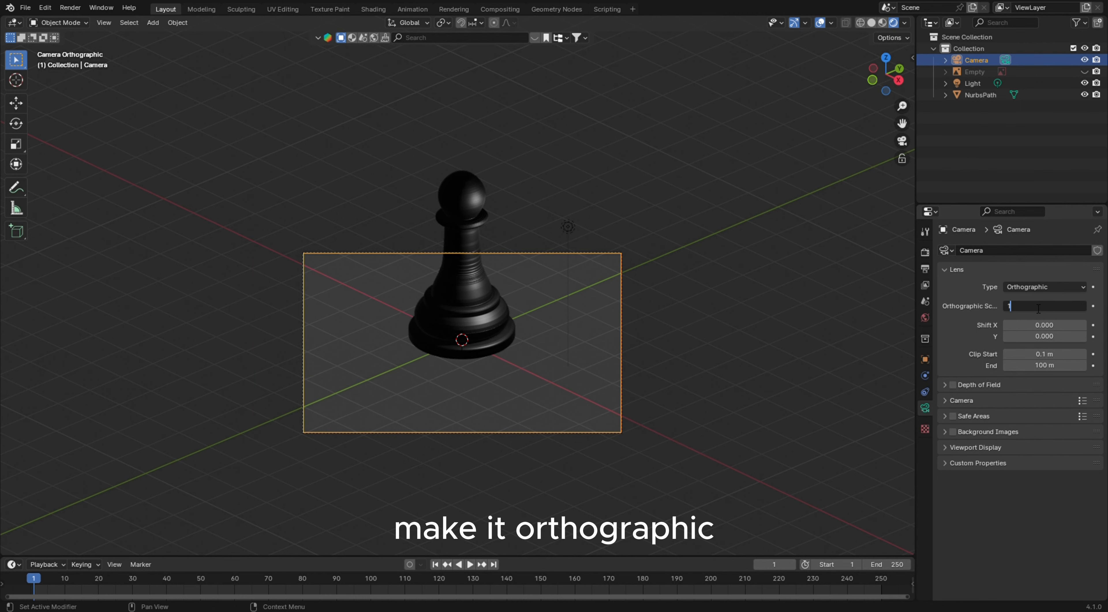
key("Return")
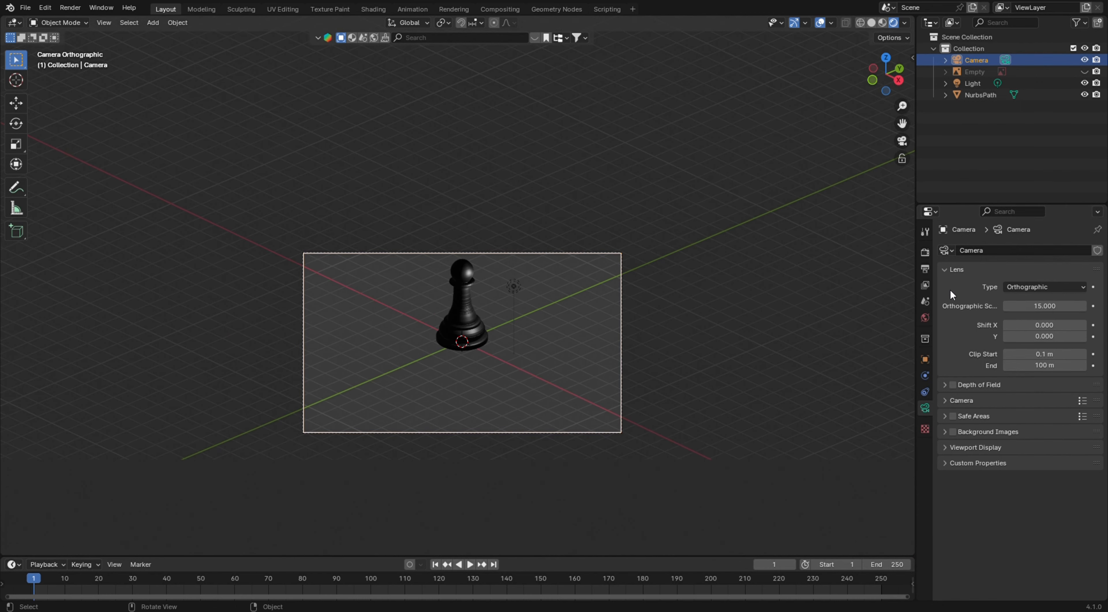
left_click(1067, 307)
type("12")
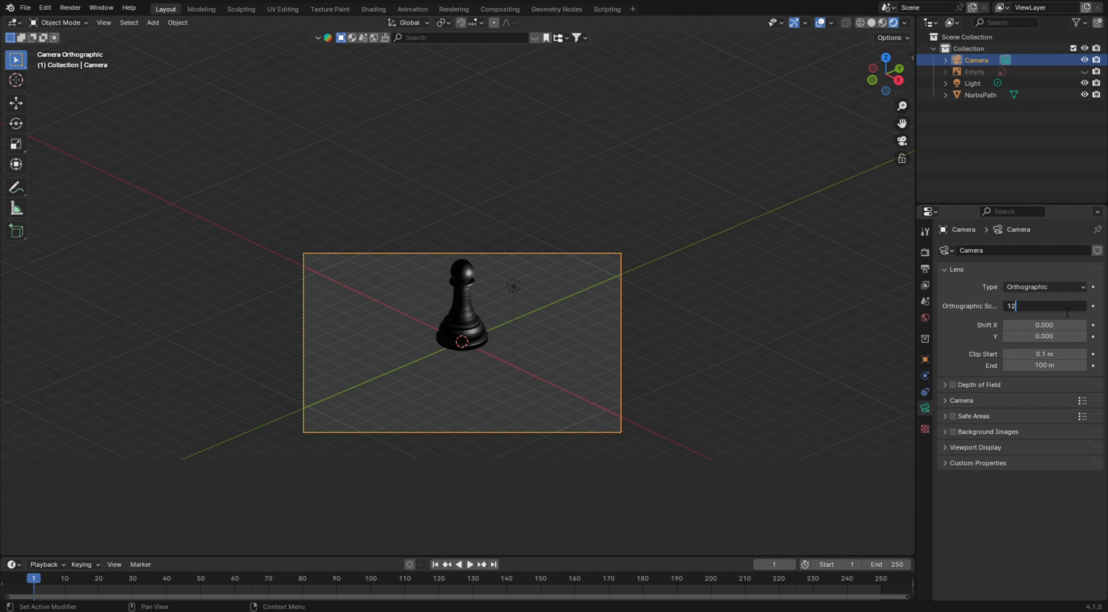
key("Return")
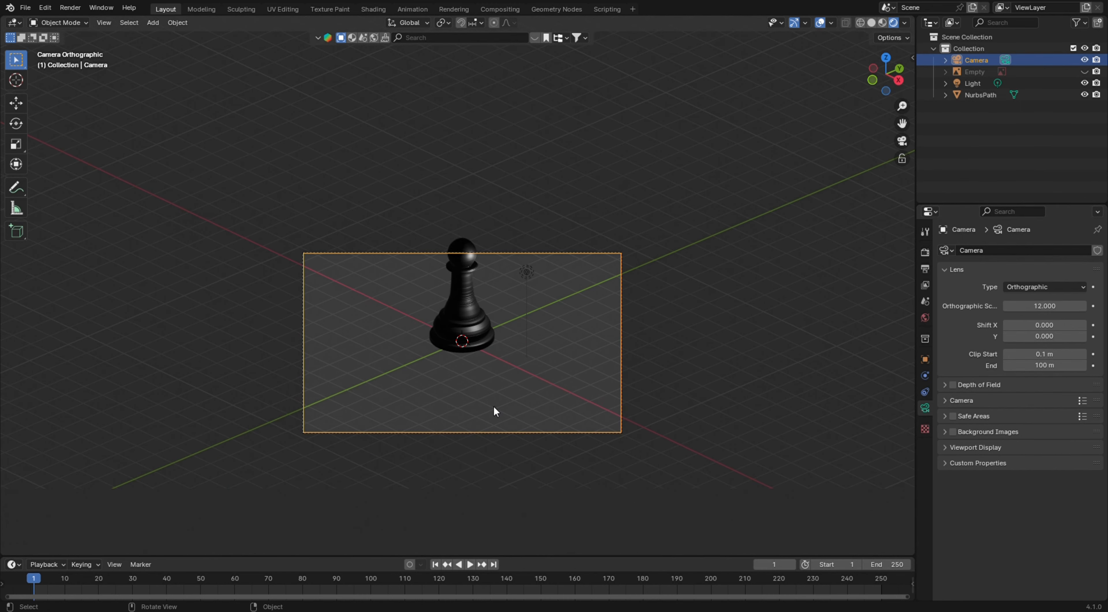
key("g")
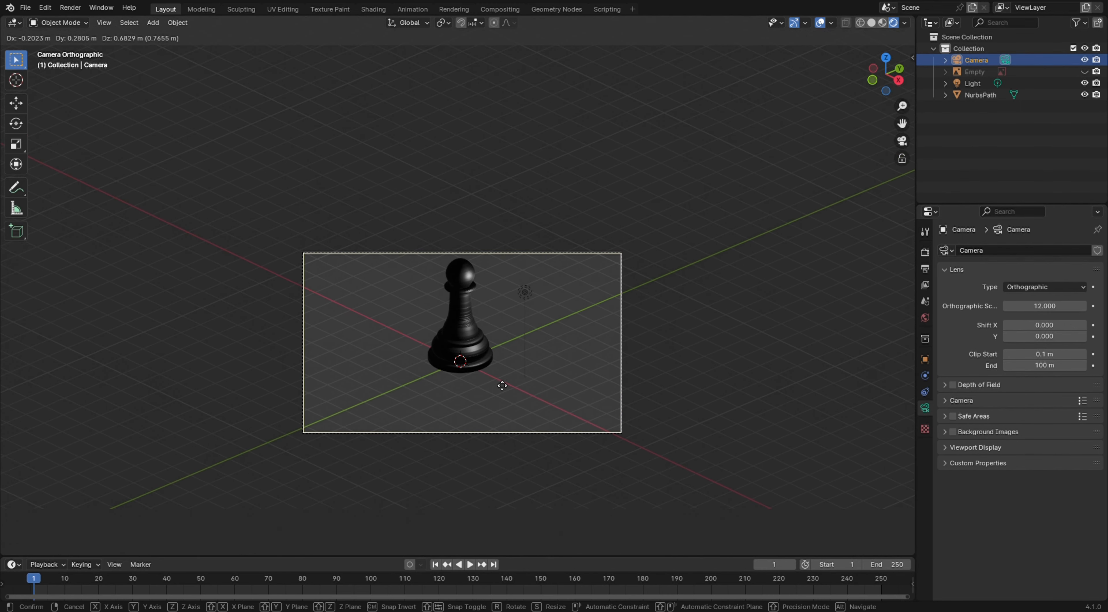
left_click(516, 373)
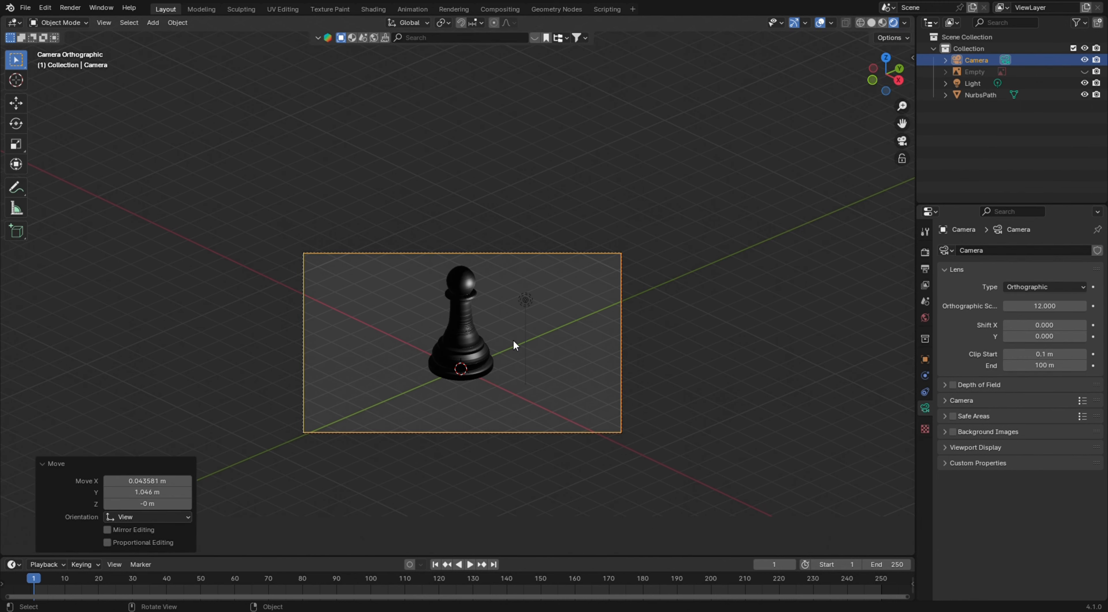
Duplicate the pawn and place the copy about 3.7 m beside the original
key("alt+a")
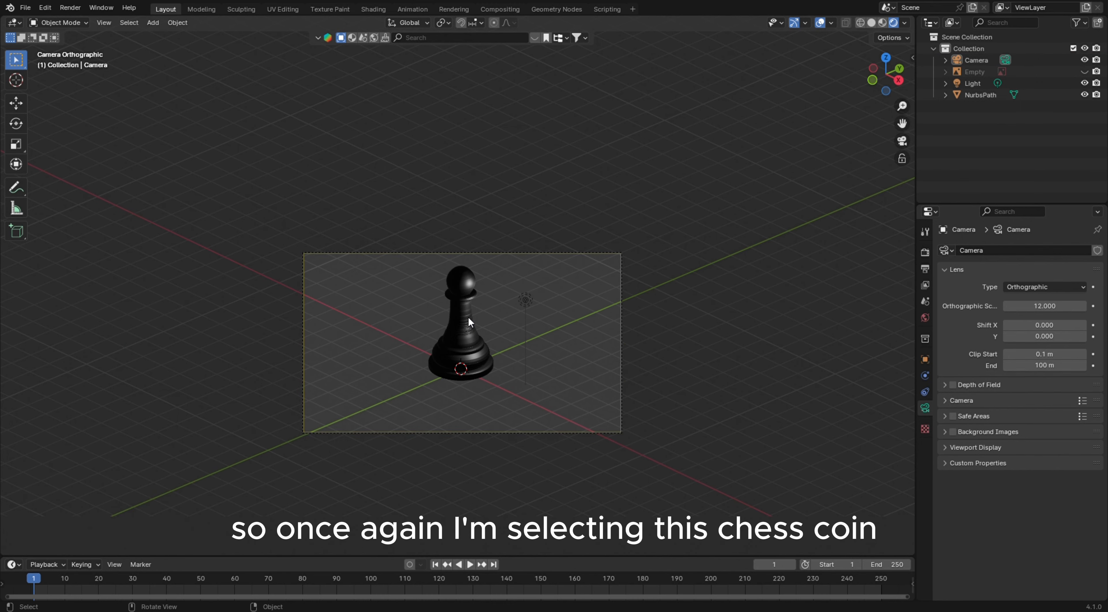
left_click(468, 316)
key("KP_Decimal")
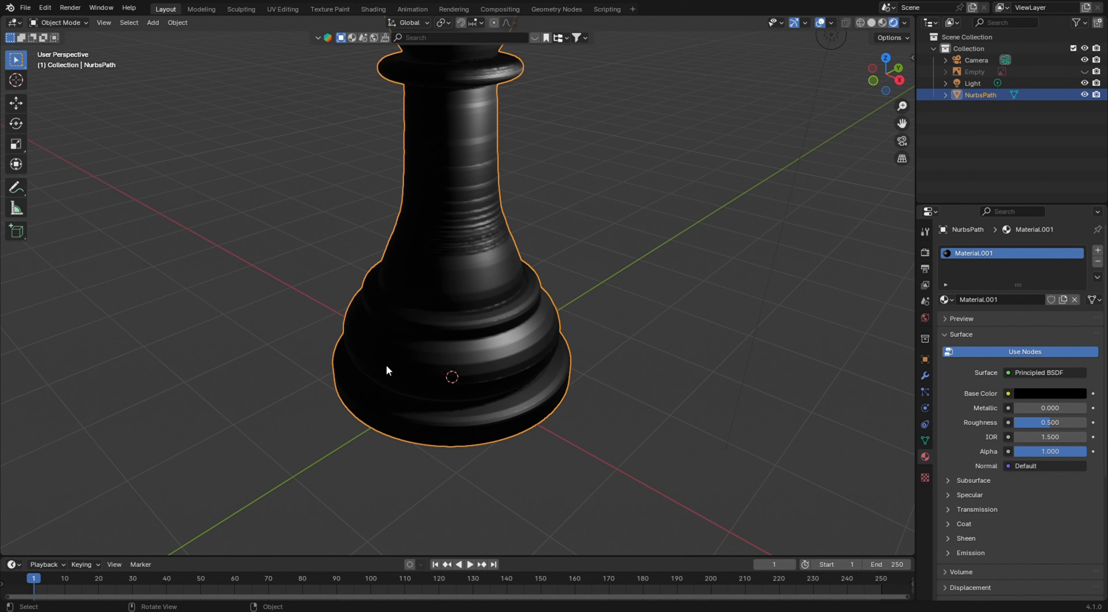
scroll(424, 356, "down", 6)
middle_click_drag(424, 356, 458, 349)
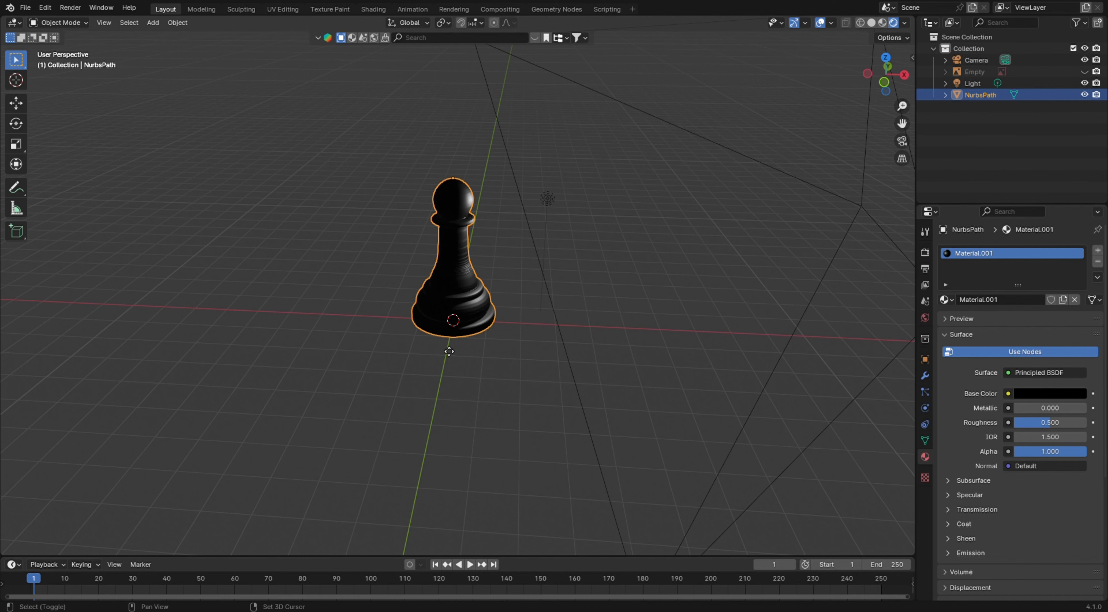
key("shift+d")
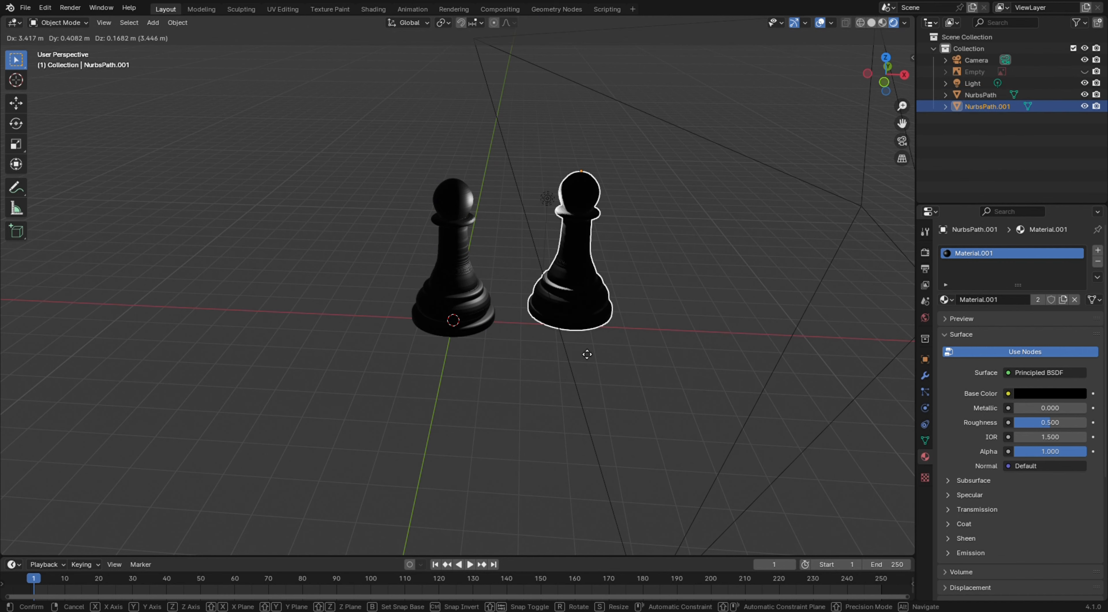
left_click(584, 353)
Nudge the copy about 0.05 m along the X axis in top view
key("KP_7")
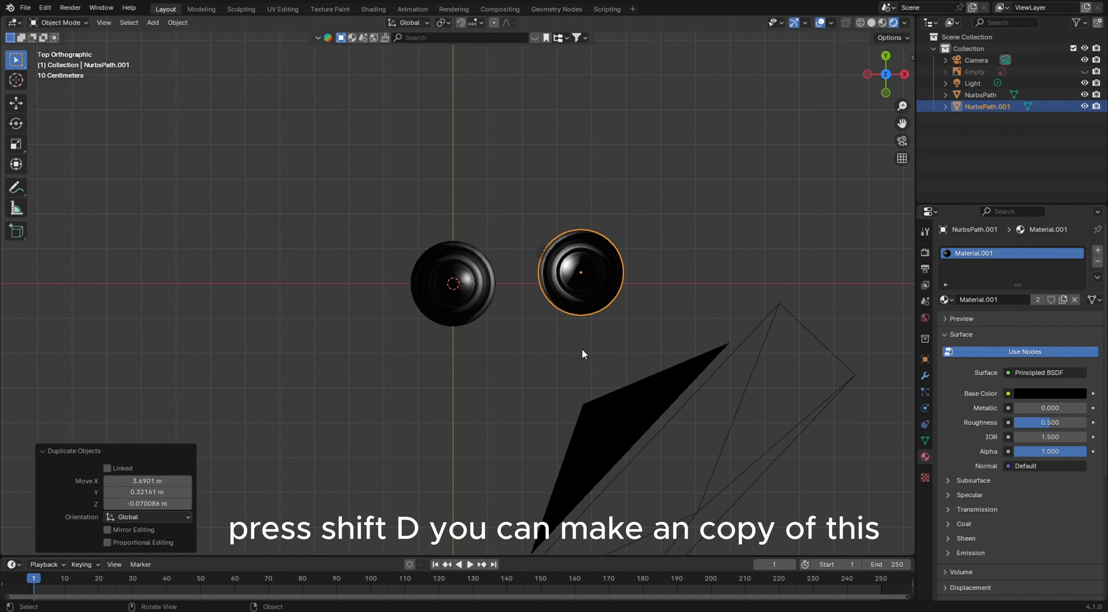
key("g")
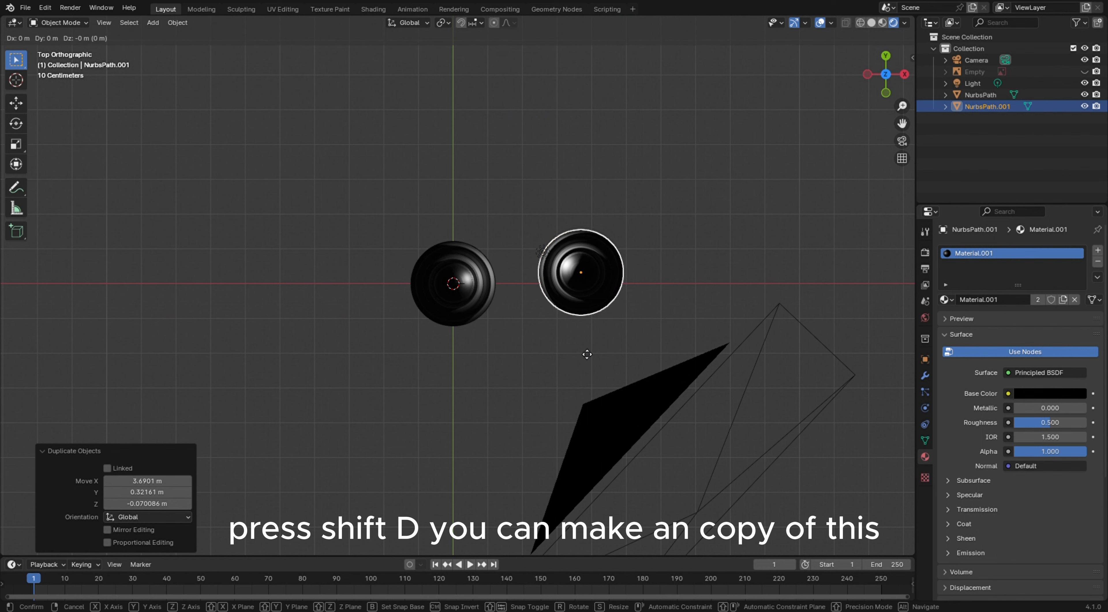
key("x")
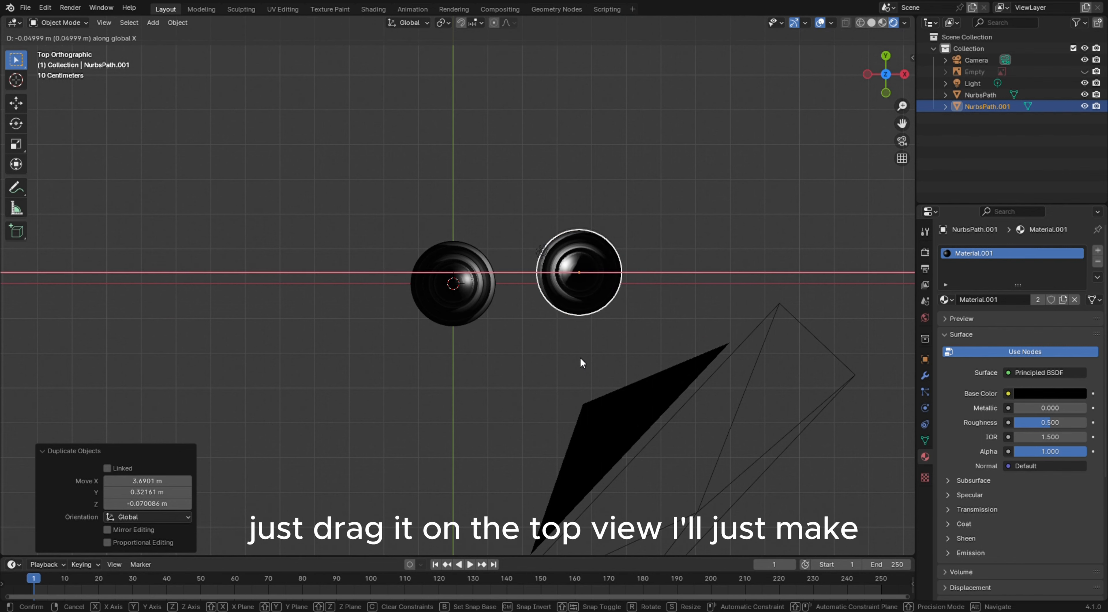
left_click(579, 356)
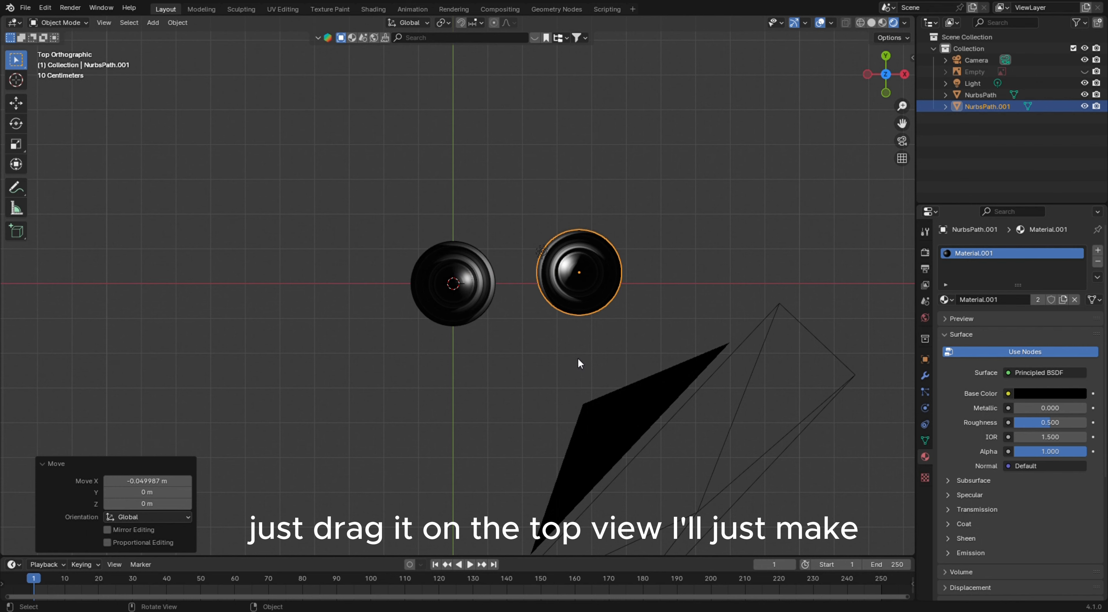
Rotate the copy -90° about the X axis so it lies on its side
middle_click_drag(523, 328, 472, 238)
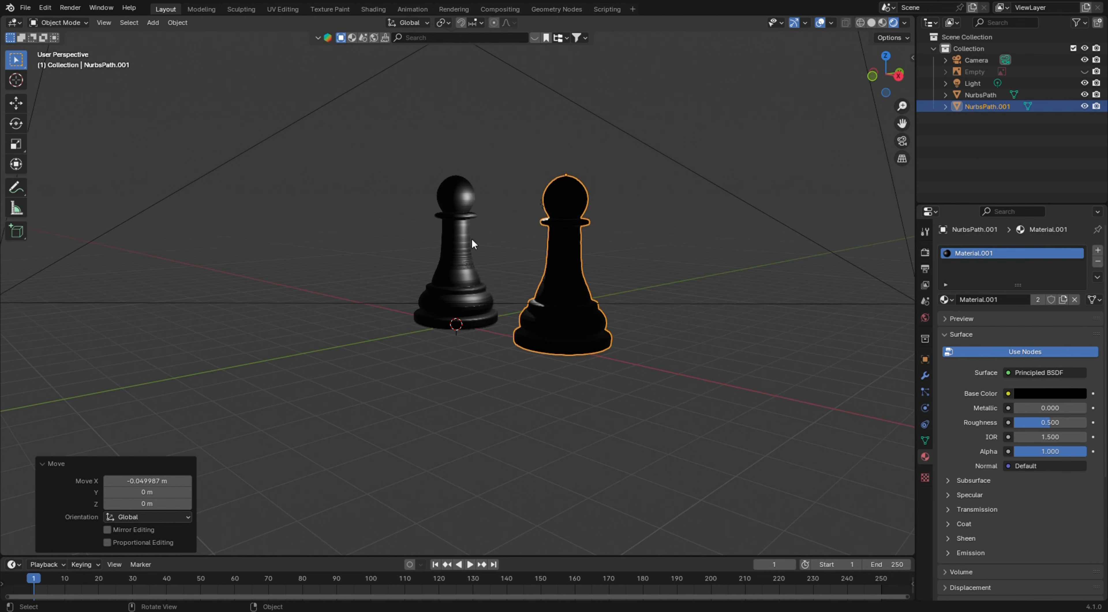
key("r")
key("x")
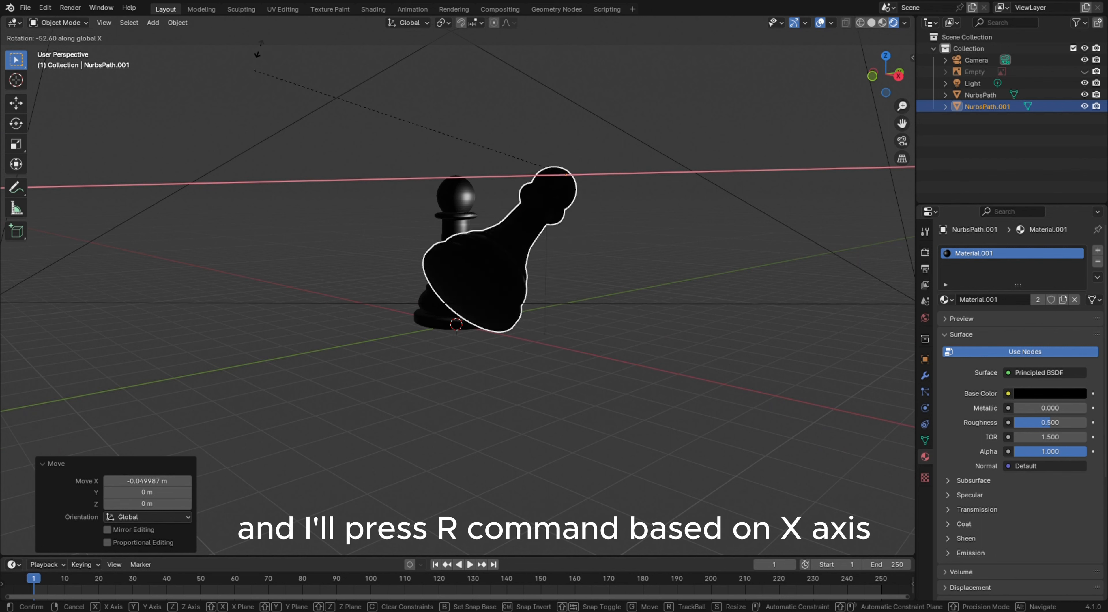
left_click(272, 58)
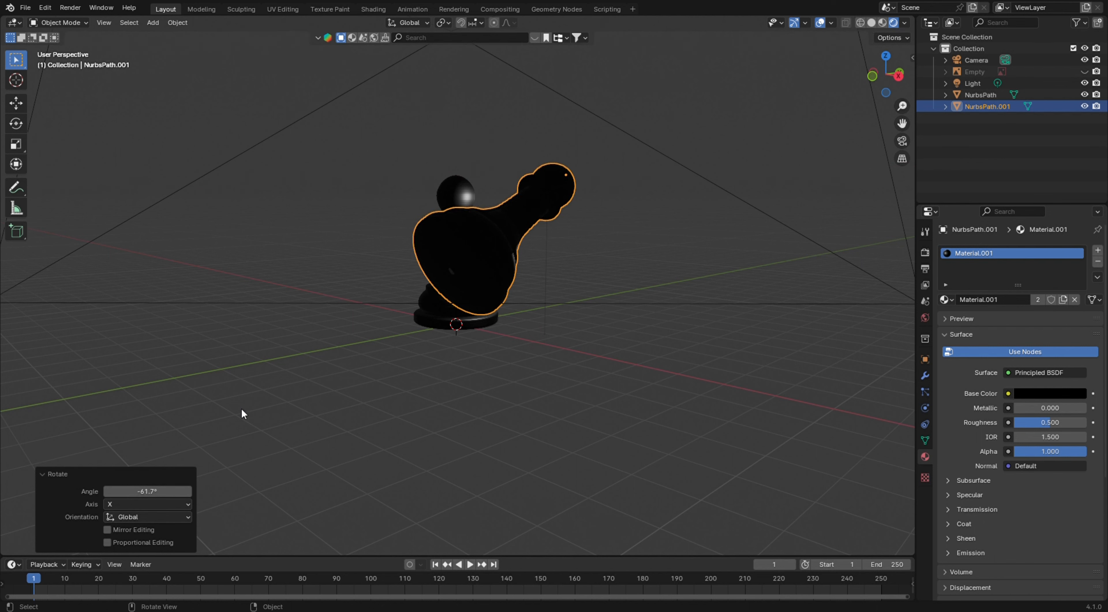
left_click(167, 491)
type("-90")
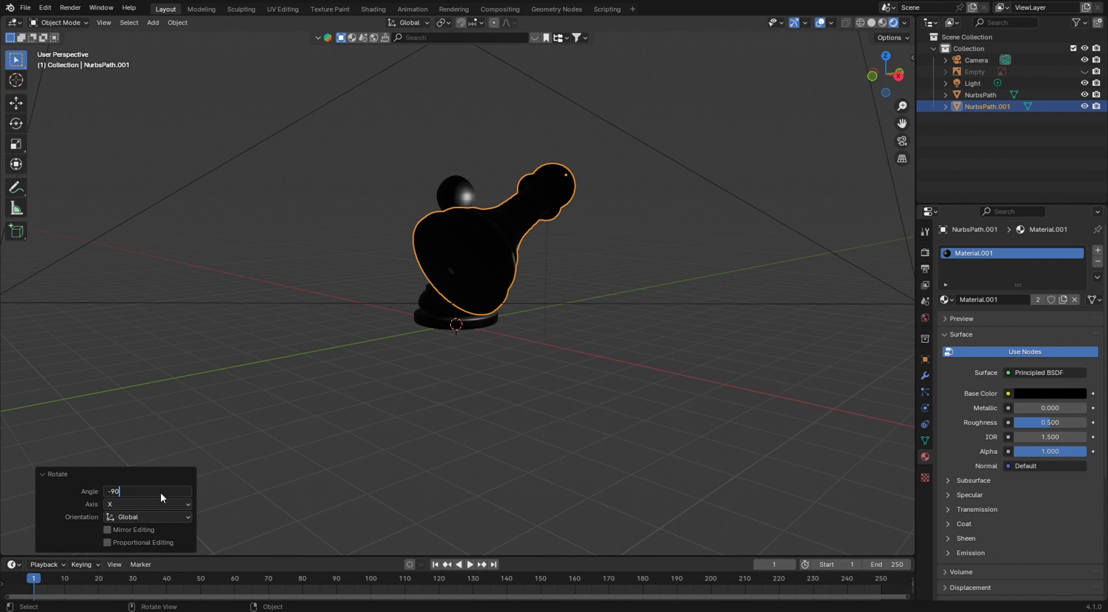
key("Return")
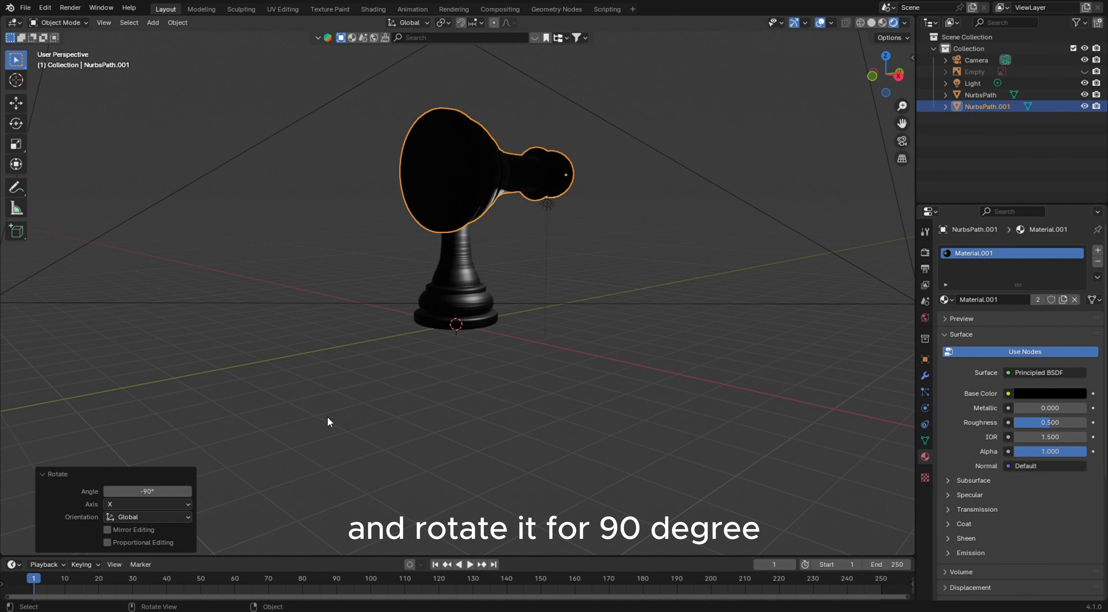
Lower the lying copy about 2.95 m along the Z axis in front view
key("KP_1")
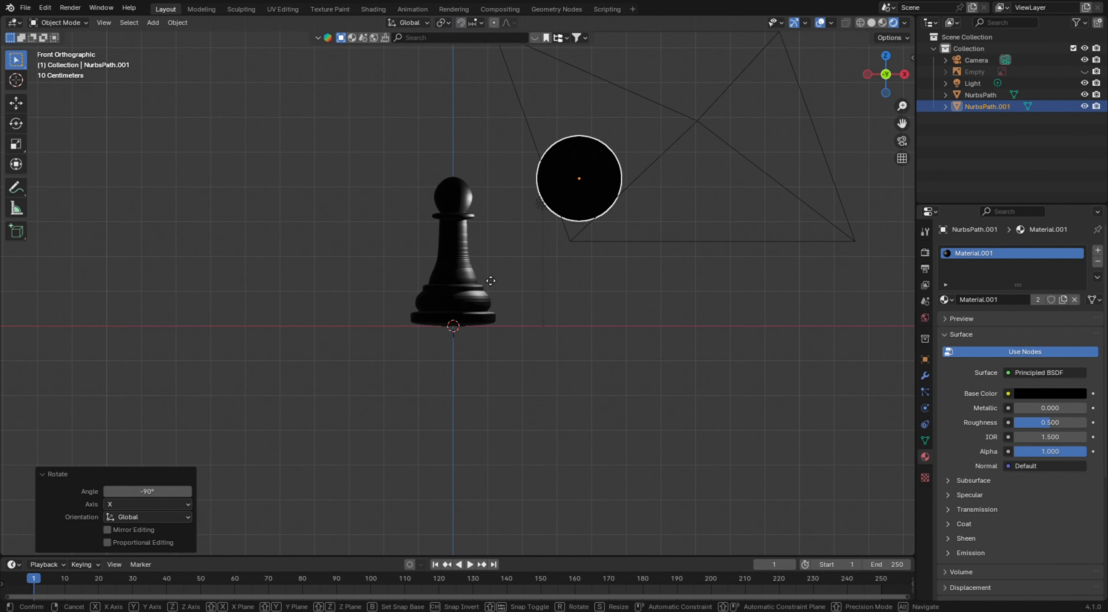
key("g")
key("z")
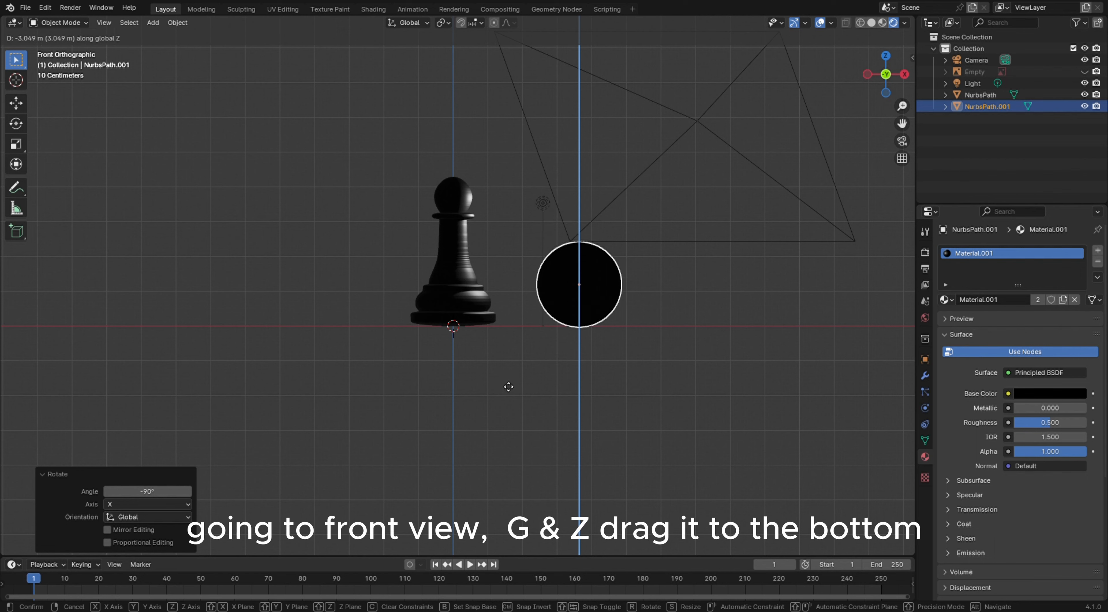
left_click(533, 370)
In right side view, rotate the fallen copy about -17.7° around the X axis to tilt it
key("KP_3")
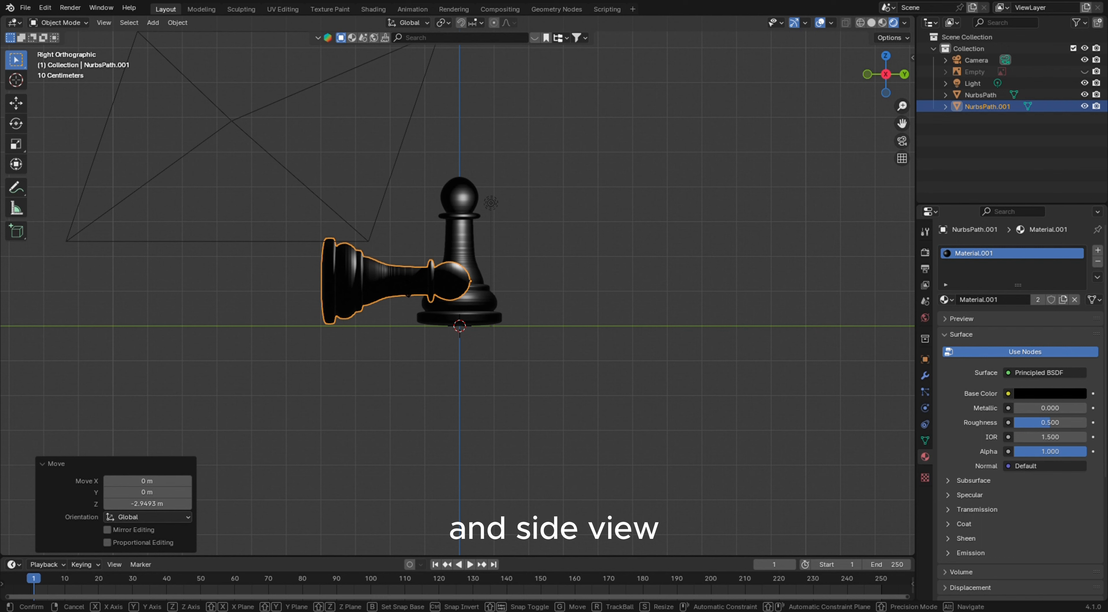
key("r")
key("x")
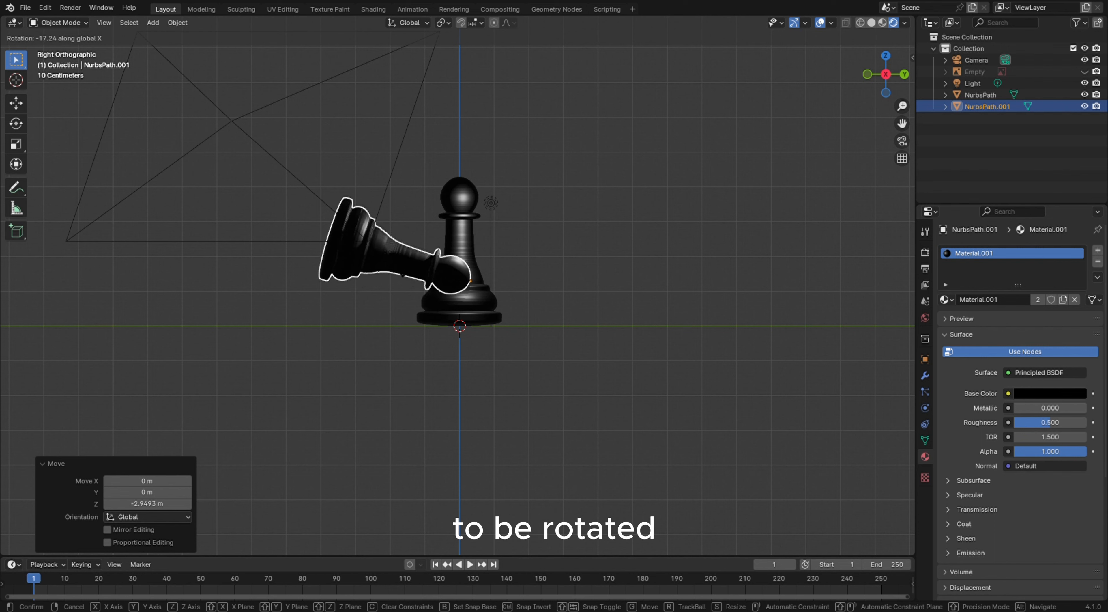
left_click(404, 269)
Lower the tilted copy about 0.87 m along the Z axis
key("g")
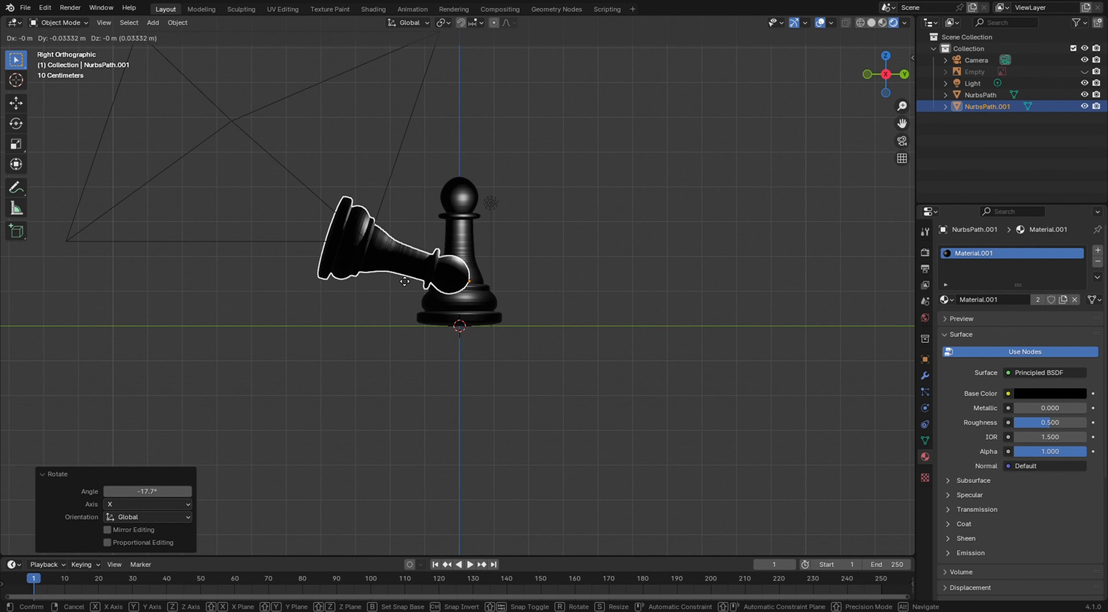
key("z")
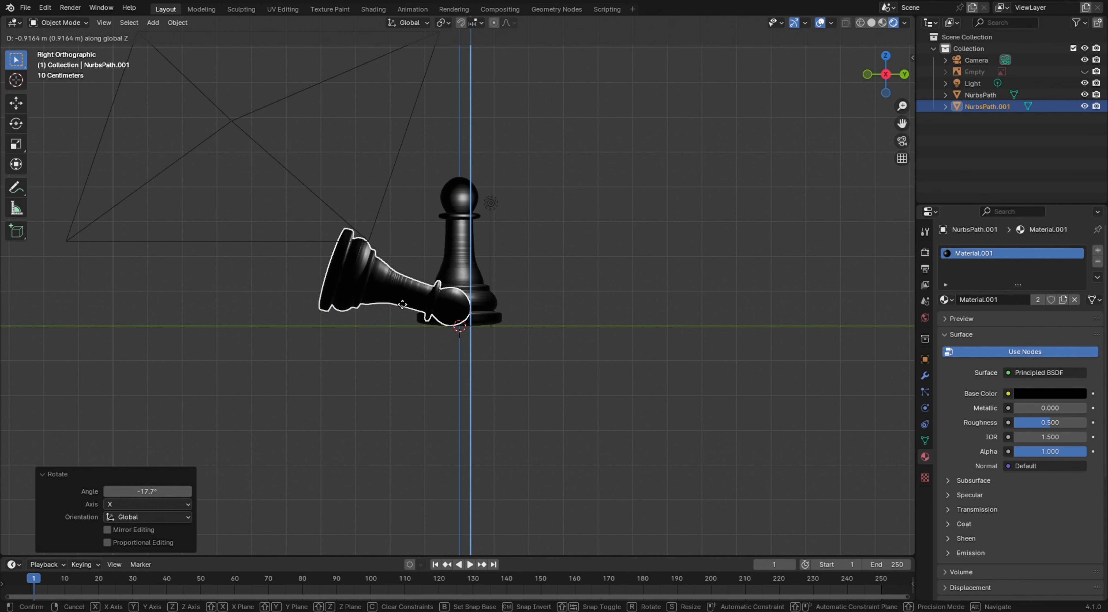
left_click(395, 303)
Rotate the copy about 6.7° around the X axis so it rests on the ground
key("r")
key("x")
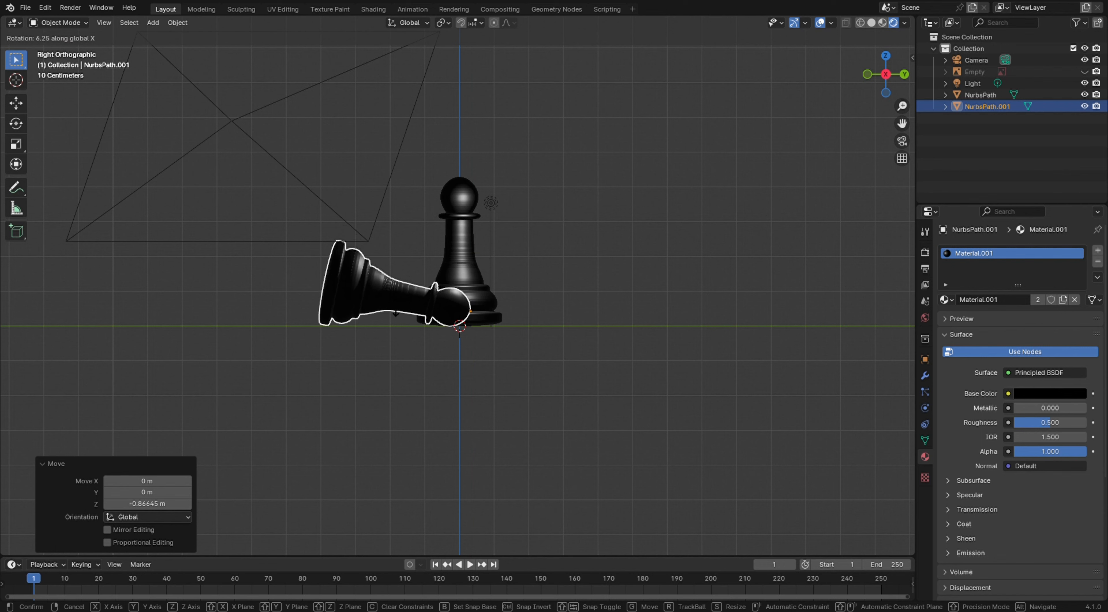
left_click(421, 329)
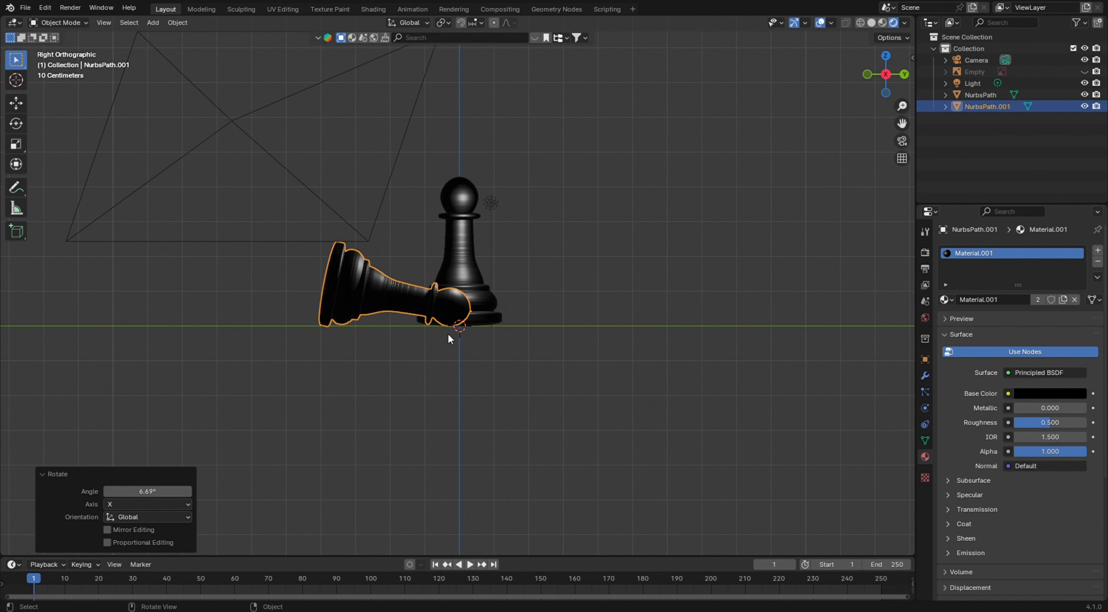
Select the camera in camera view and set its orthographic scale to 14
middle_click_drag(427, 345, 457, 376)
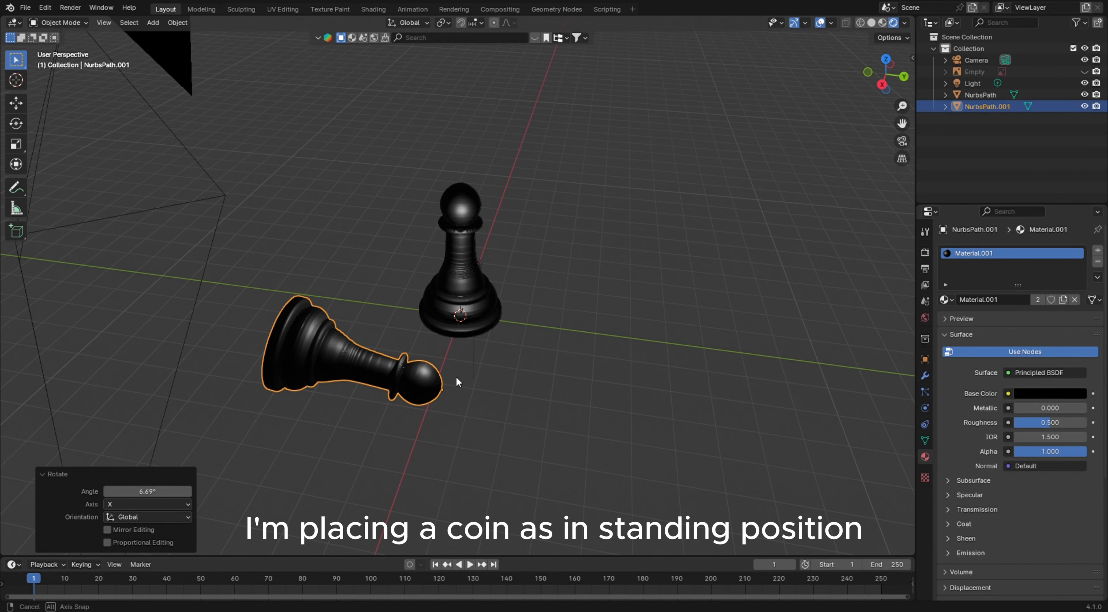
left_click(512, 370)
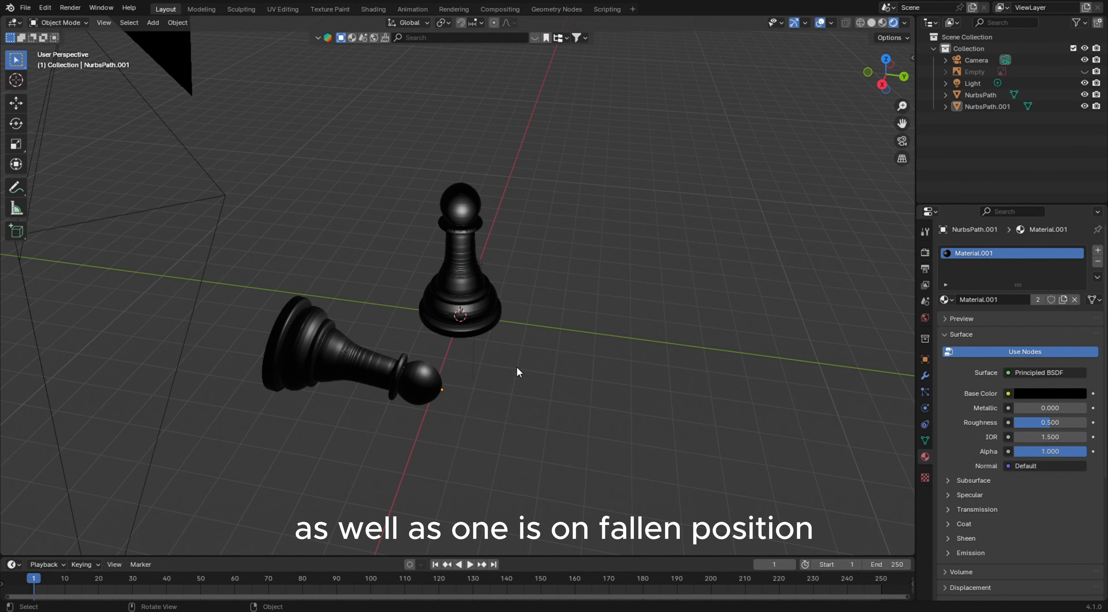
key("KP_0")
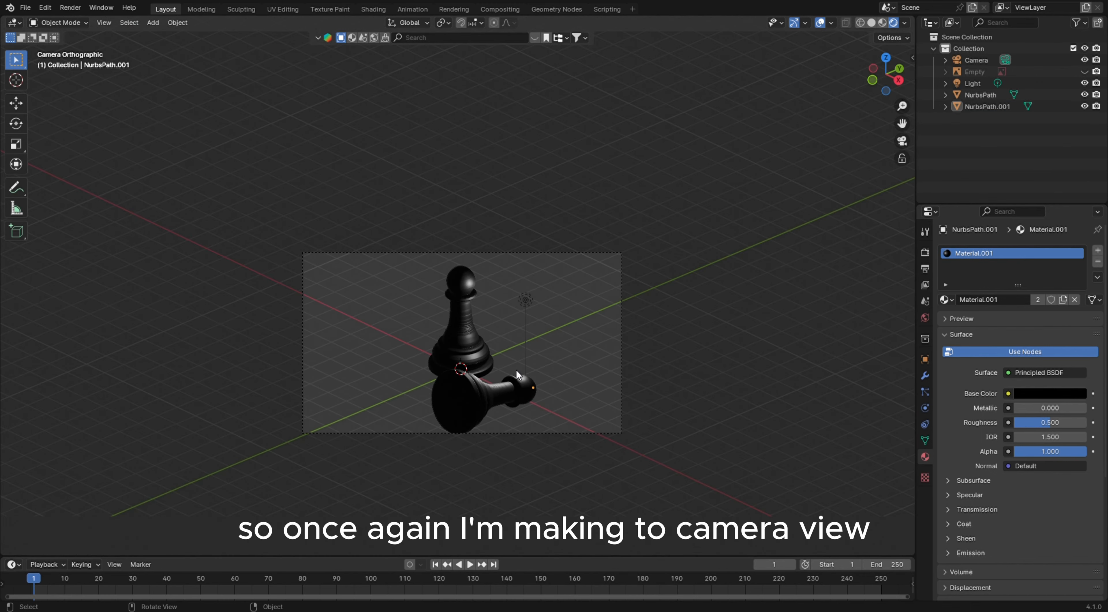
left_click(502, 253)
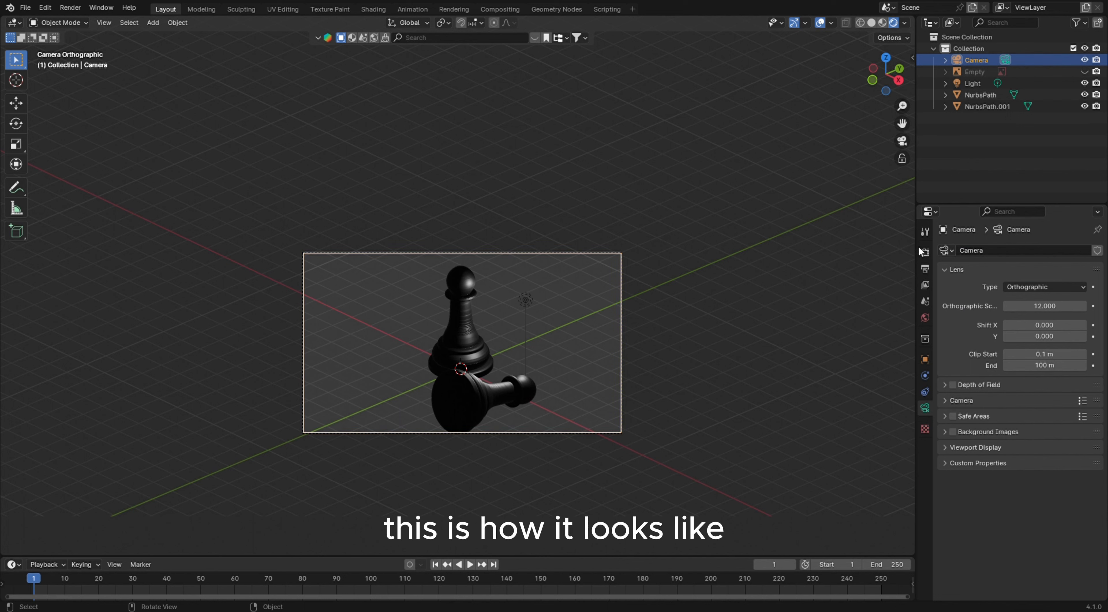
left_click(1034, 306)
type("12.0")
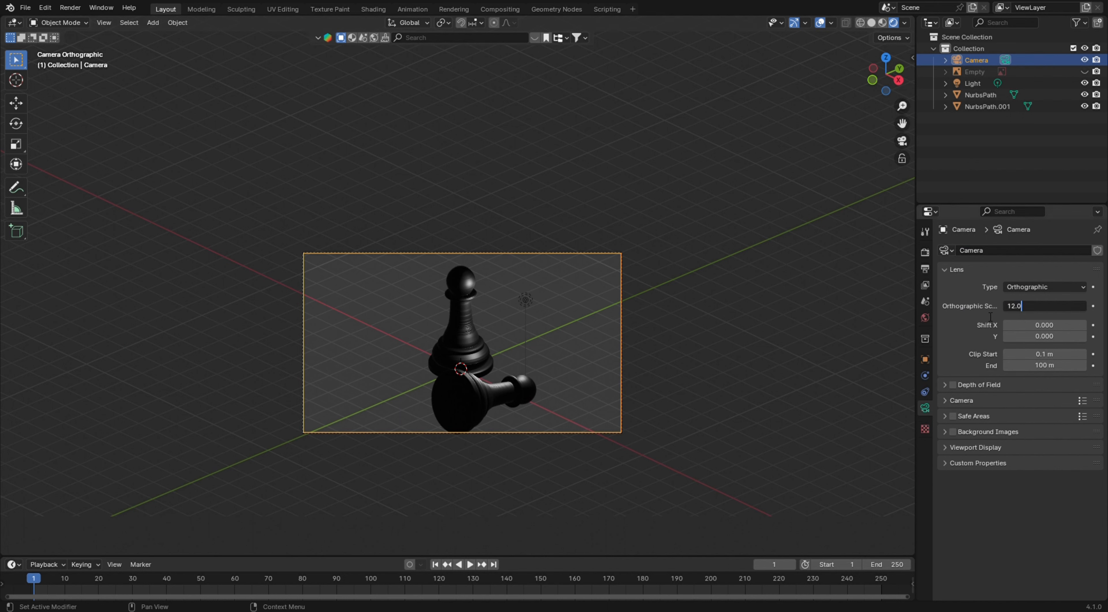
key("BackSpace")
key("BackSpace")
key("BackSpace")
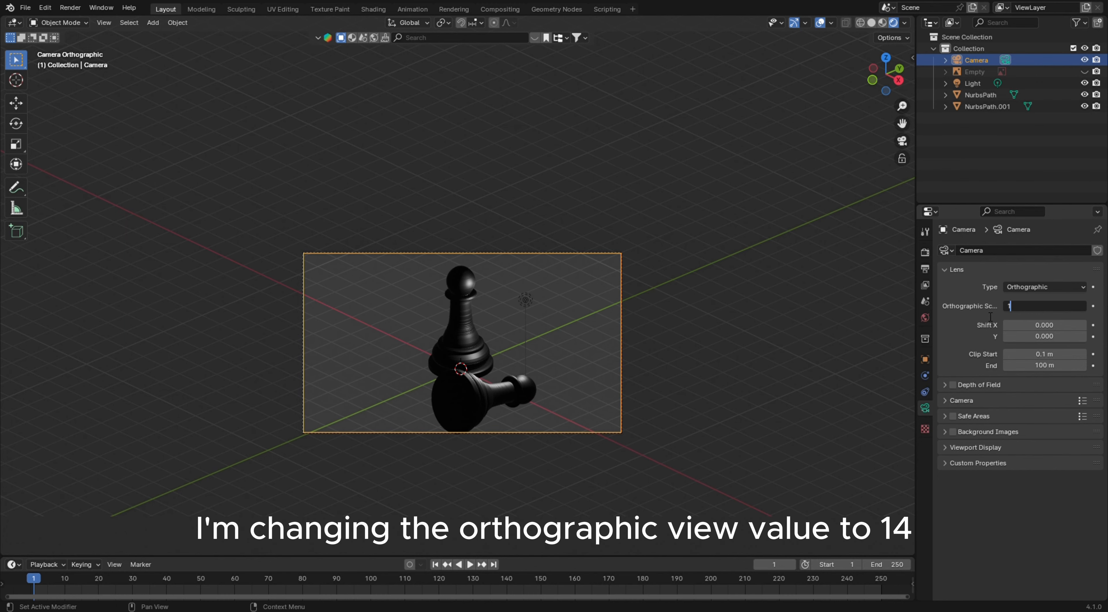
type("4")
key("Return")
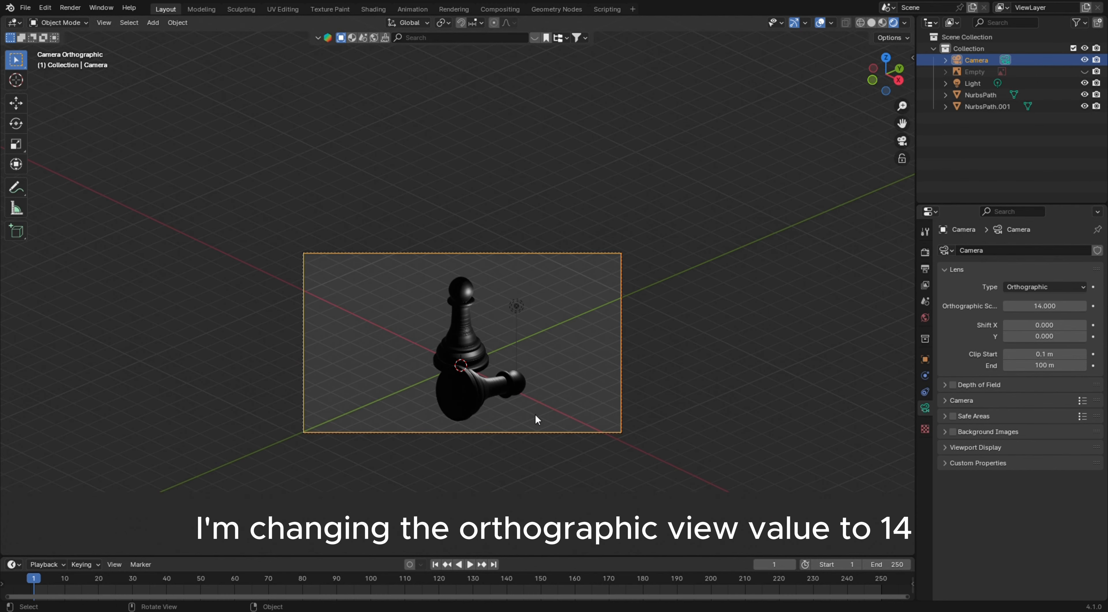
Select the point light and set its power to 5000 W
scroll(535, 414, "up", 2)
middle_click_drag(550, 401, 538, 388, "shift")
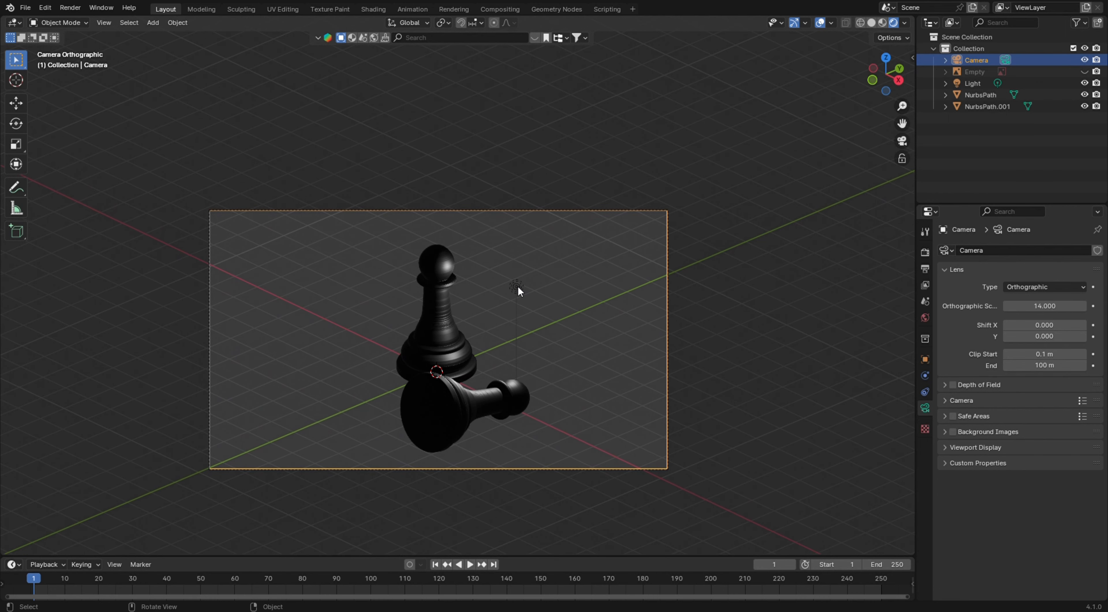
left_click(517, 286)
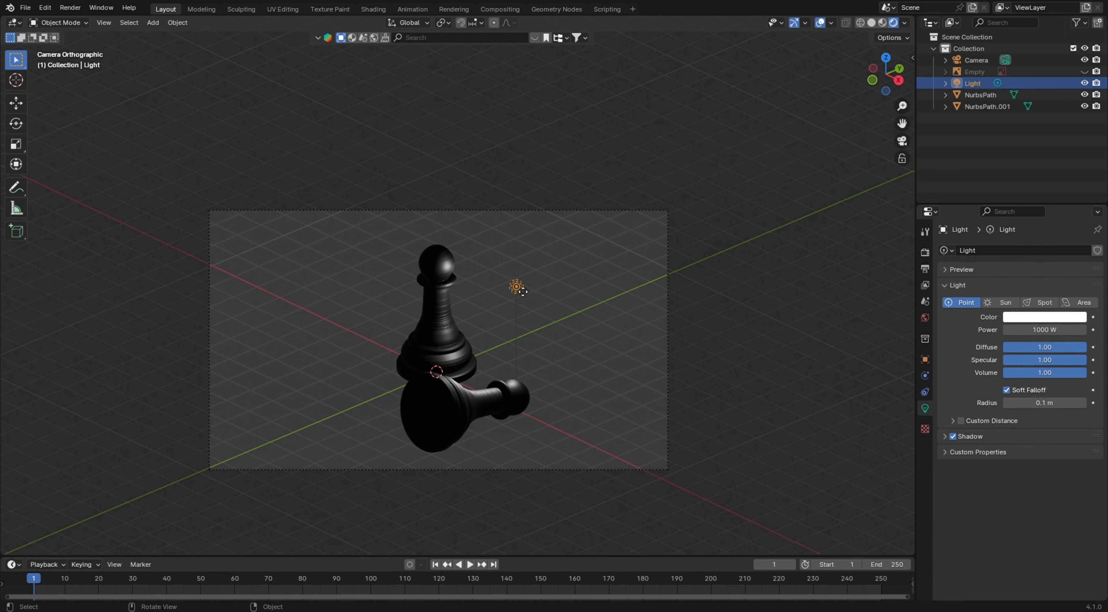
left_click(1046, 334)
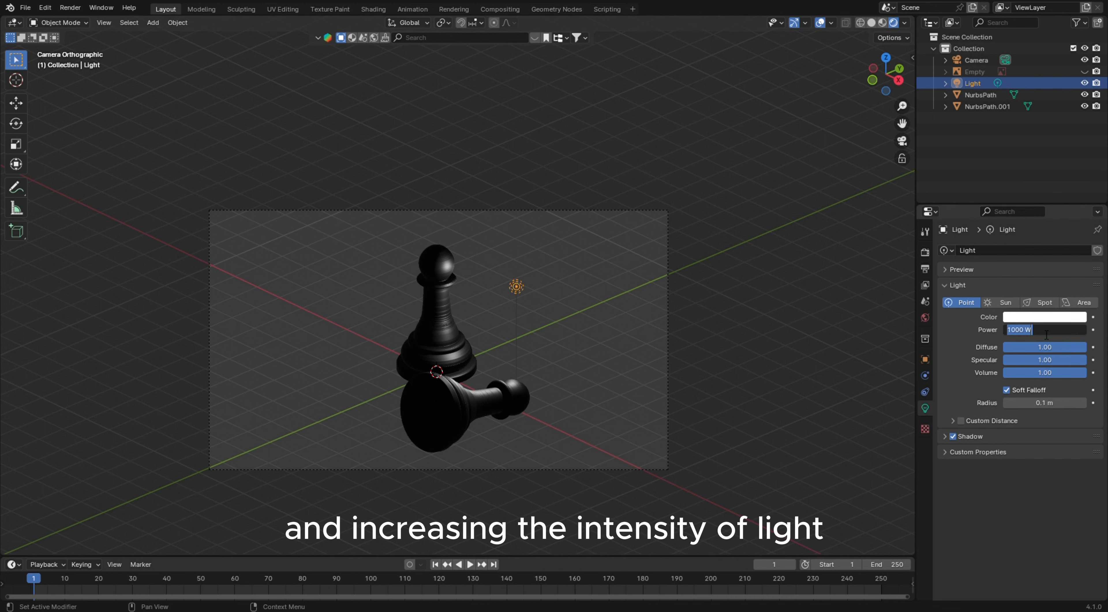
type("5000")
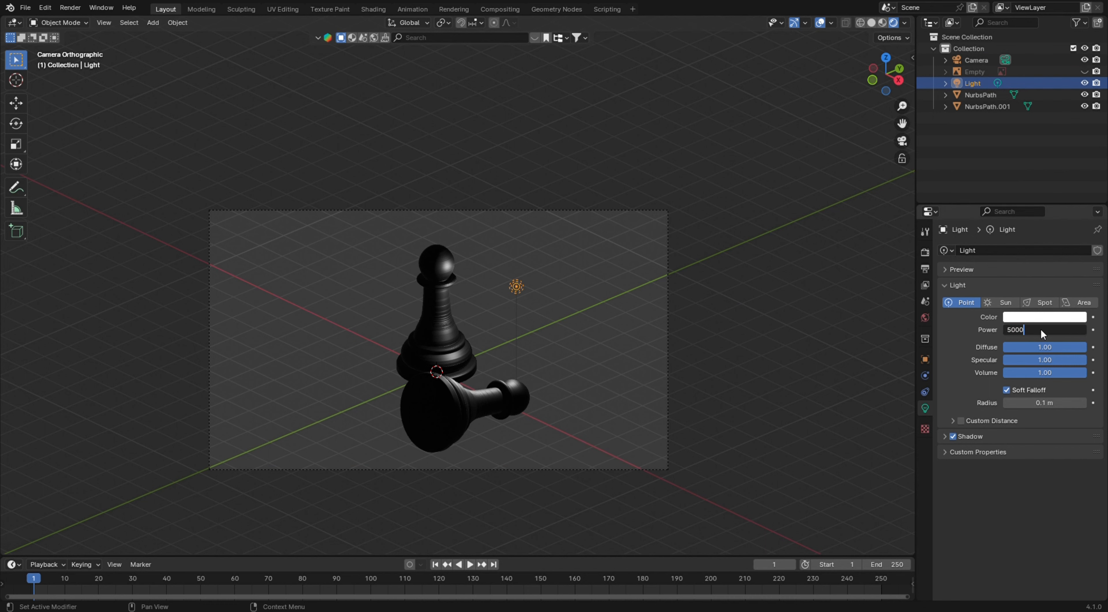
key("Return")
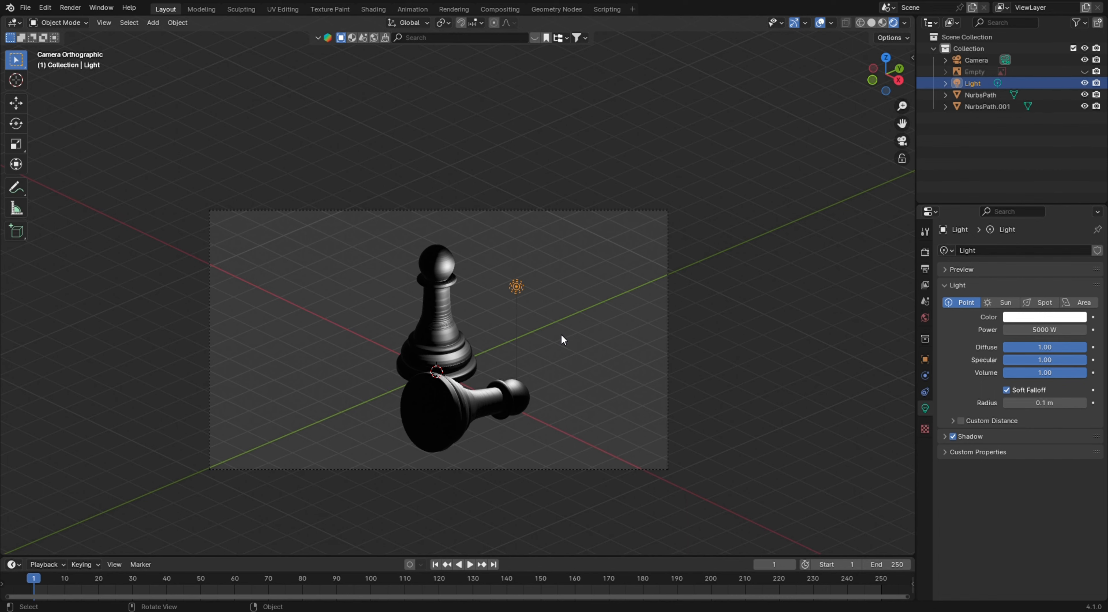
In top view, move the light about 1.6 m along X and 1.23 m along Y
key("KP_7")
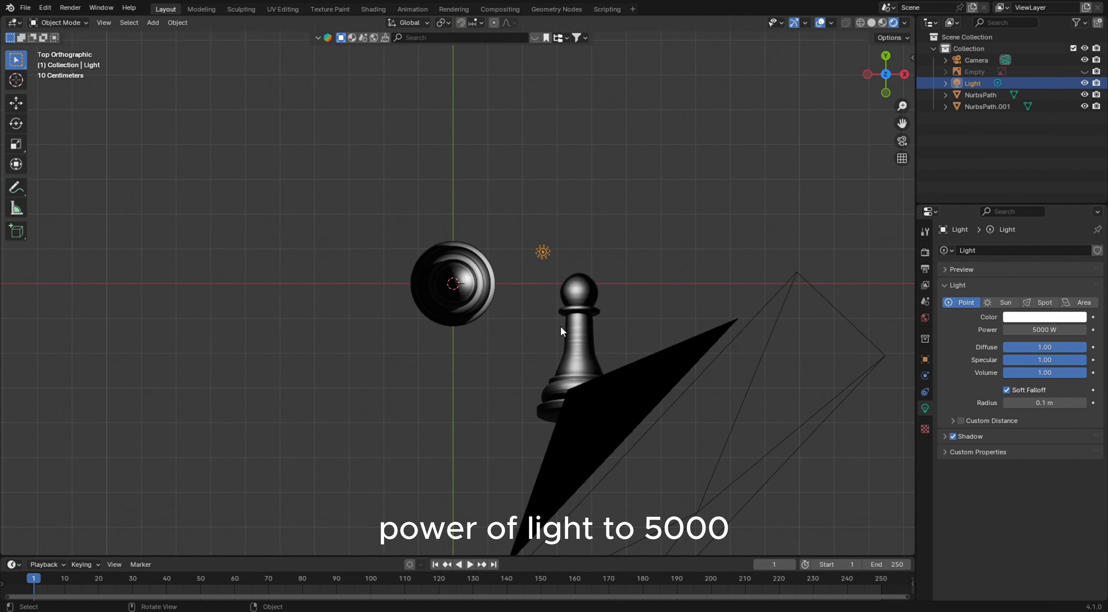
key("g")
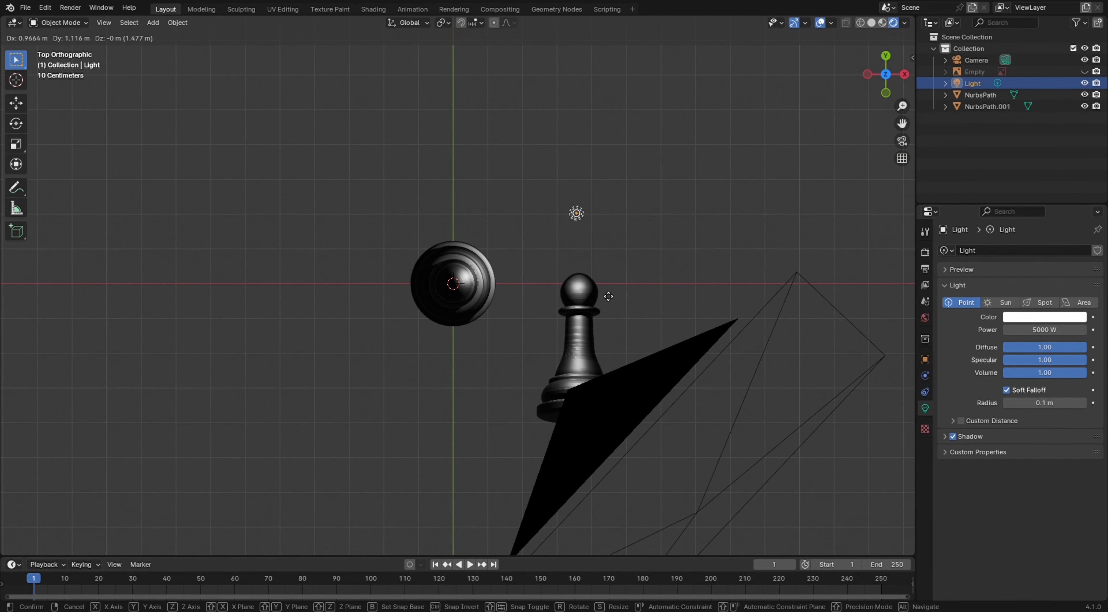
left_click(627, 286)
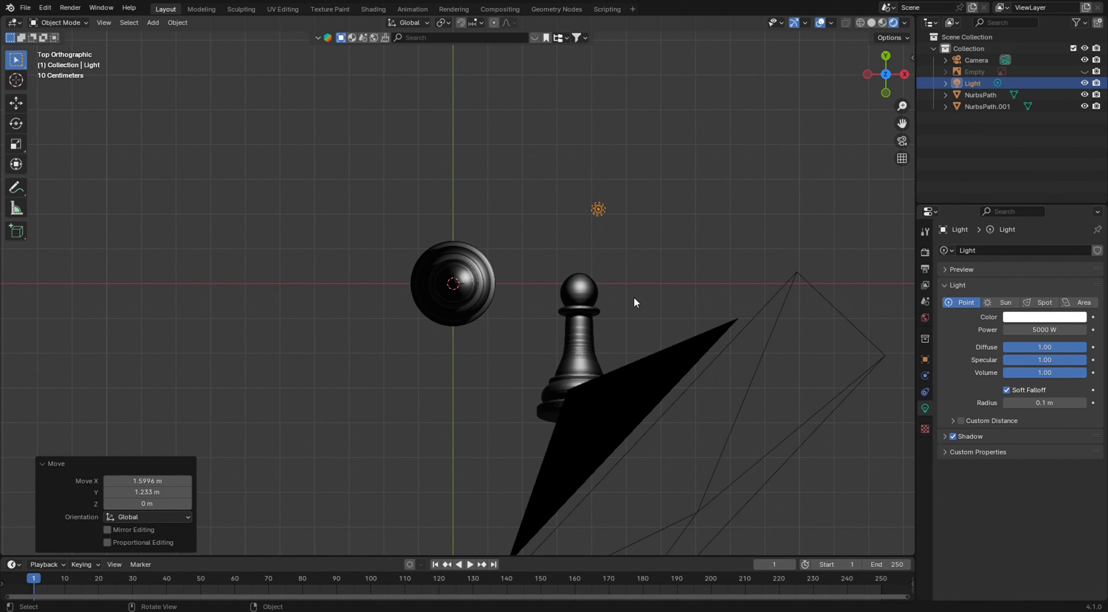
Deselect the light and hide the 3D cursor overlay in camera view
left_click(634, 299)
middle_click(634, 298)
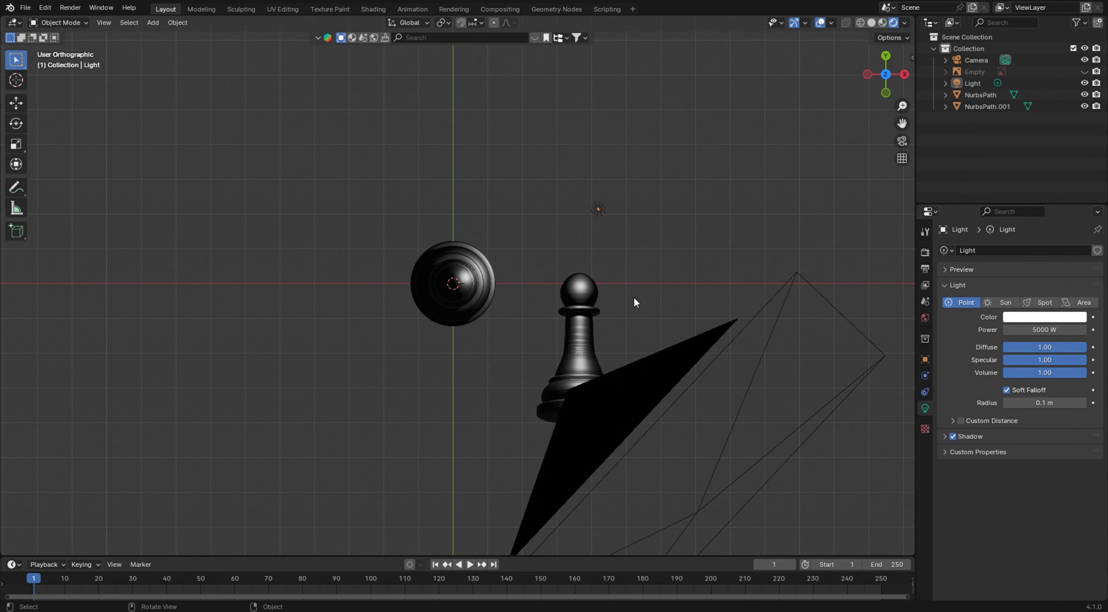
middle_click_drag(633, 297, 595, 254)
key("KP_7")
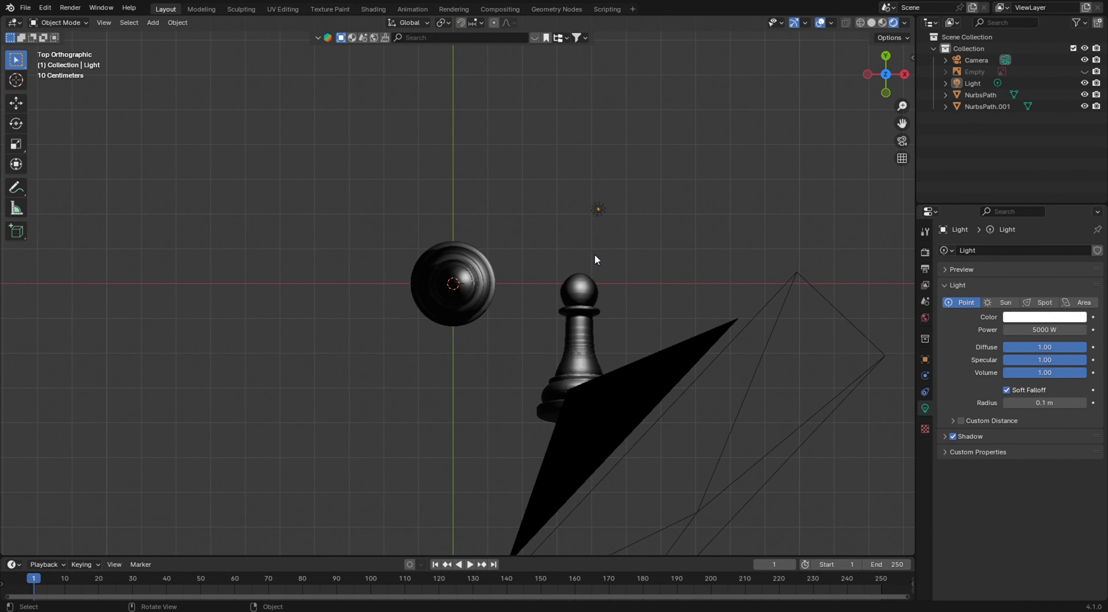
key("KP_0")
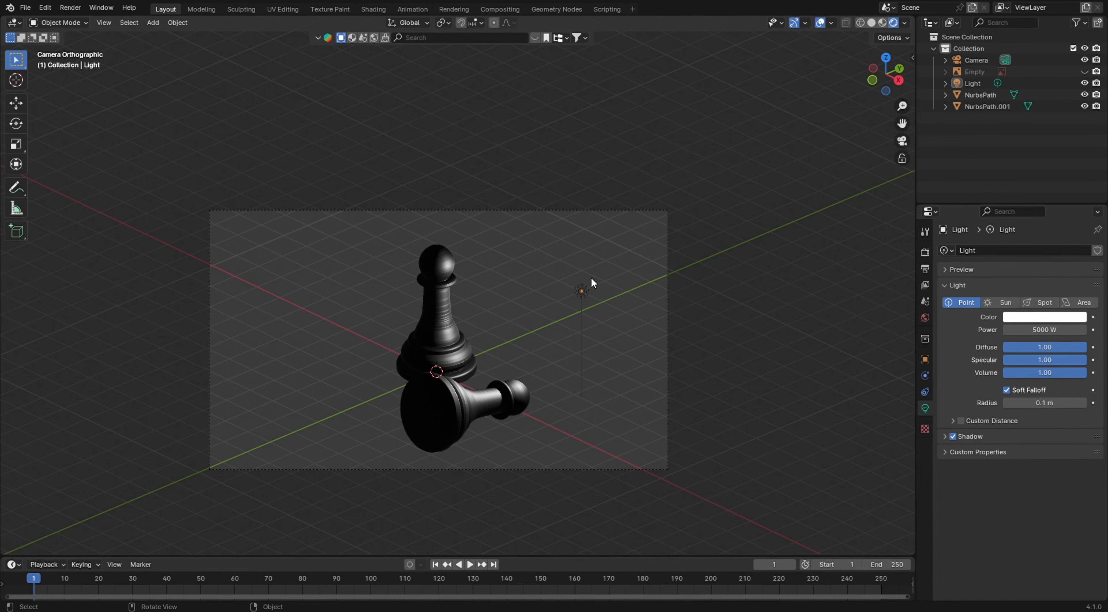
scroll(559, 351, "up", 2)
middle_click_drag(553, 325, 571, 296, "shift")
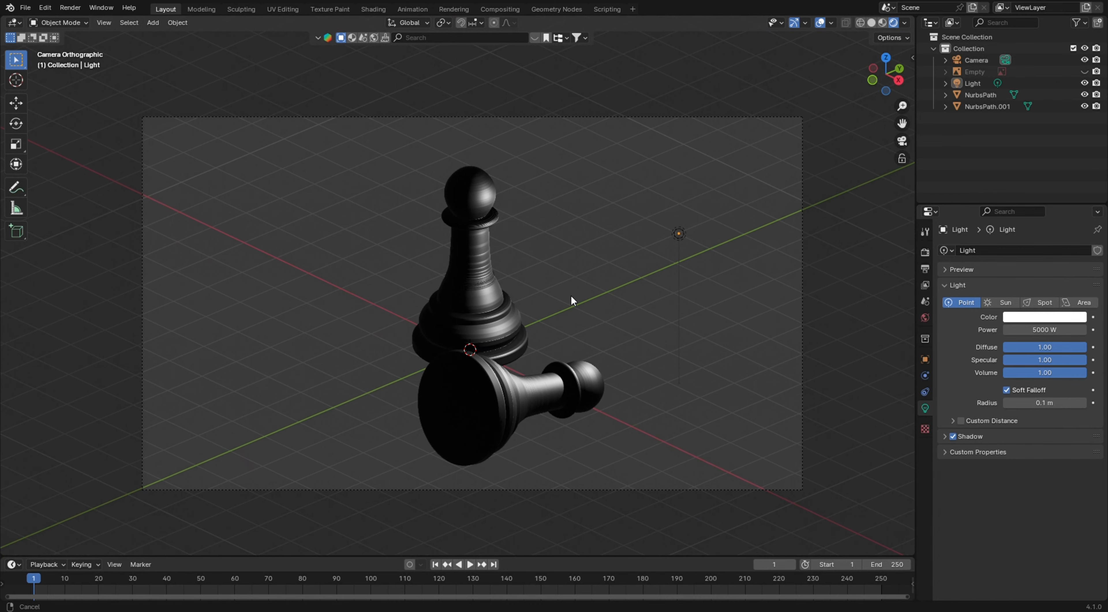
left_click(831, 23)
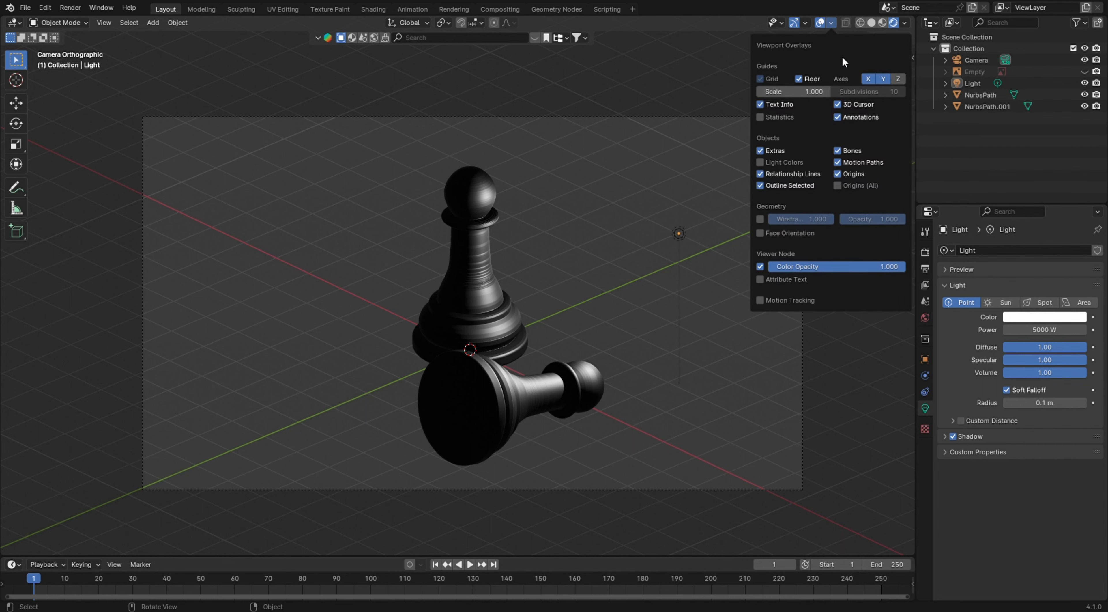
left_click(837, 103)
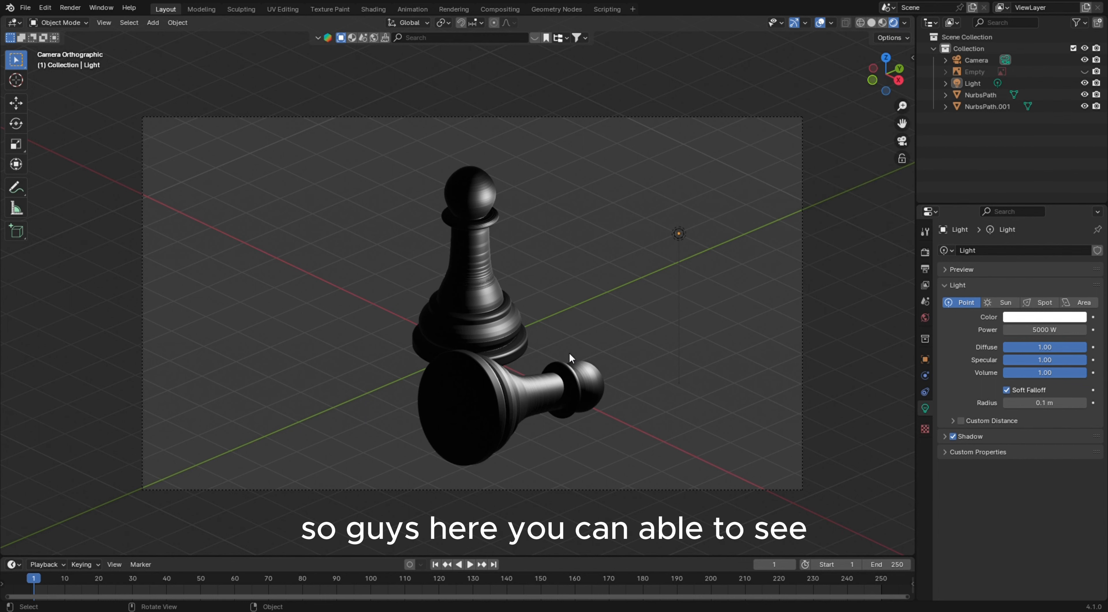
scroll(569, 351, "up", 1)
scroll(568, 351, "up", 1)
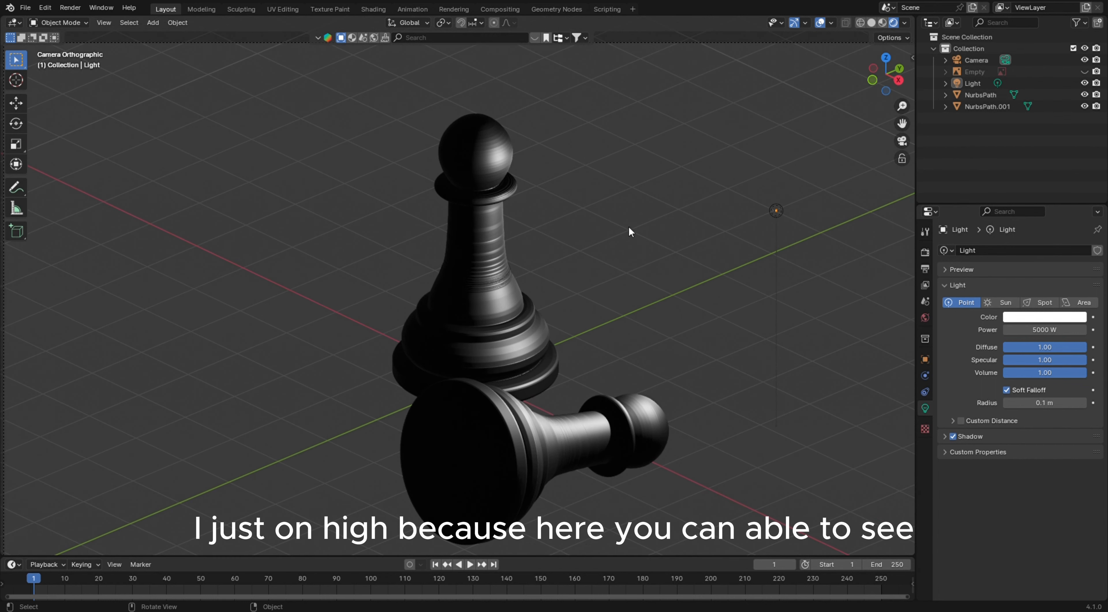
scroll(647, 350, "down", 2)
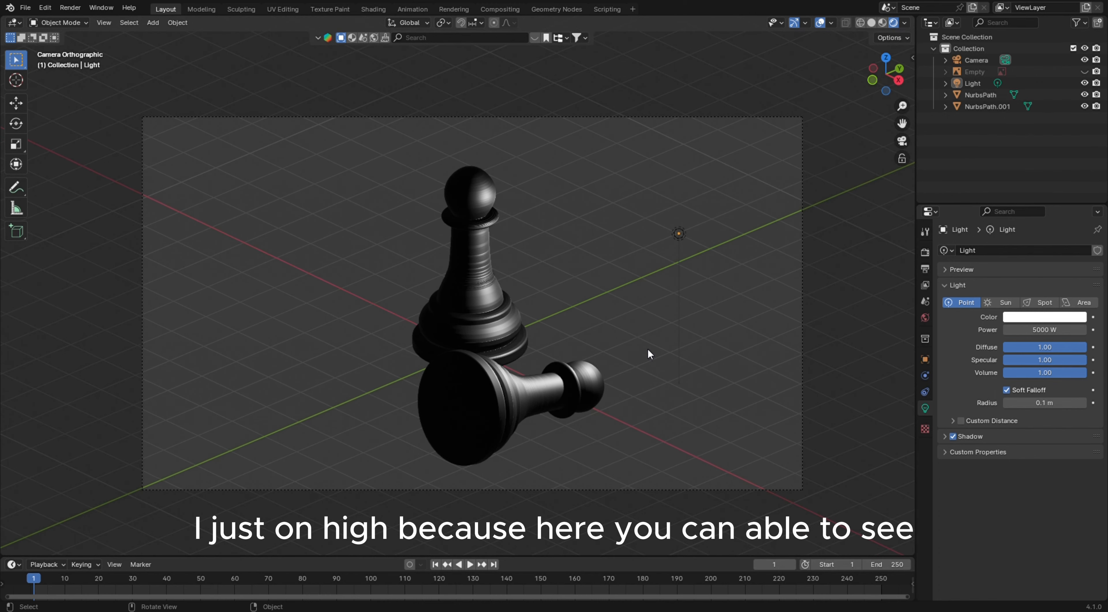